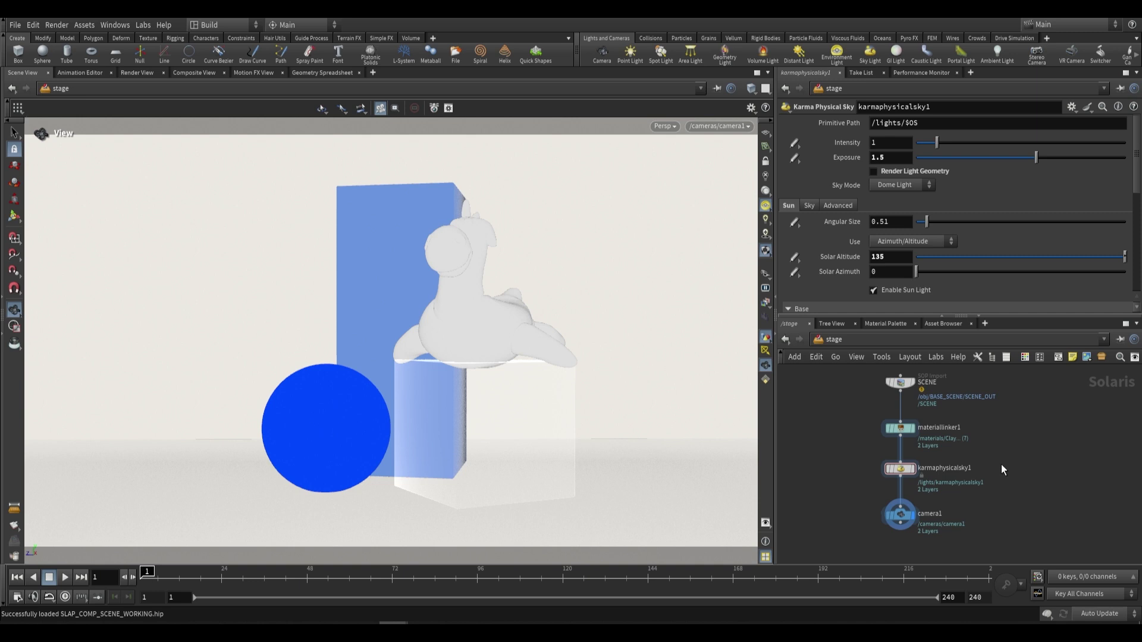
- Review the SCENE import, material linker and Karma Physical Sky nodes by displaying each stage of the network
click(892, 408)
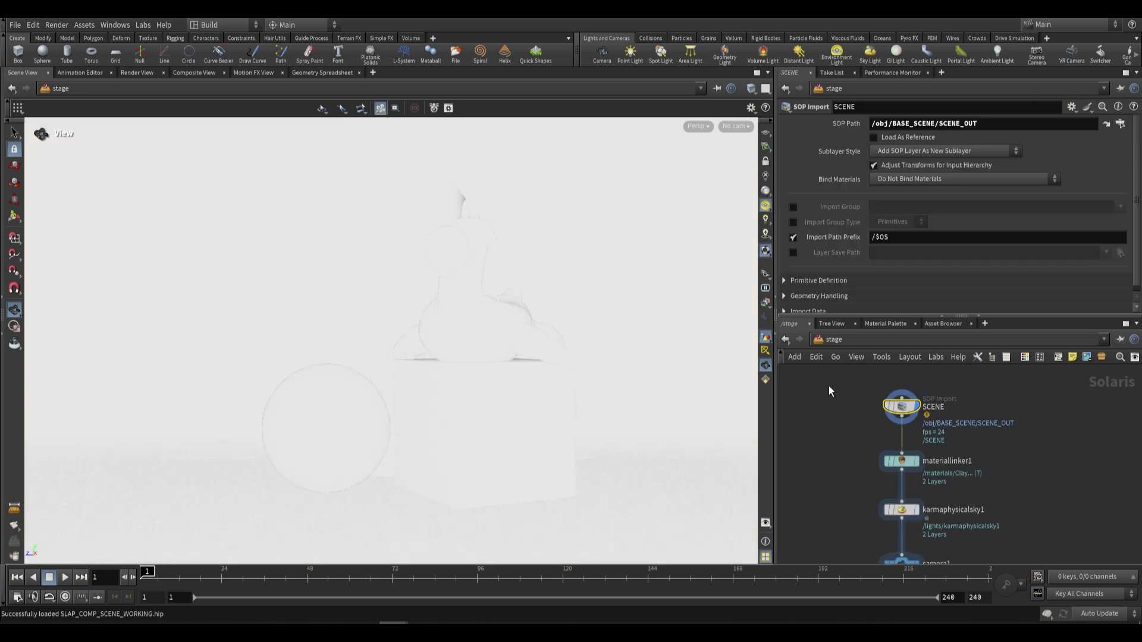
drag(469, 319, 523, 336)
click(917, 462)
drag(440, 339, 417, 317)
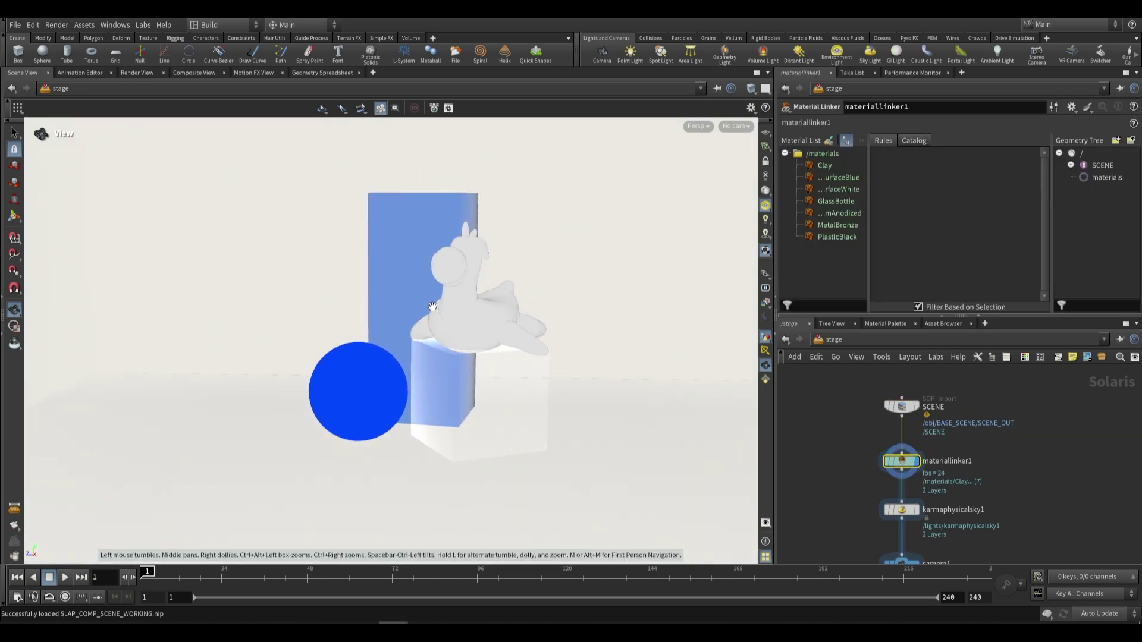
middle_drag(1019, 472, 991, 428)
scroll(967, 430, down, 2)
click(889, 462)
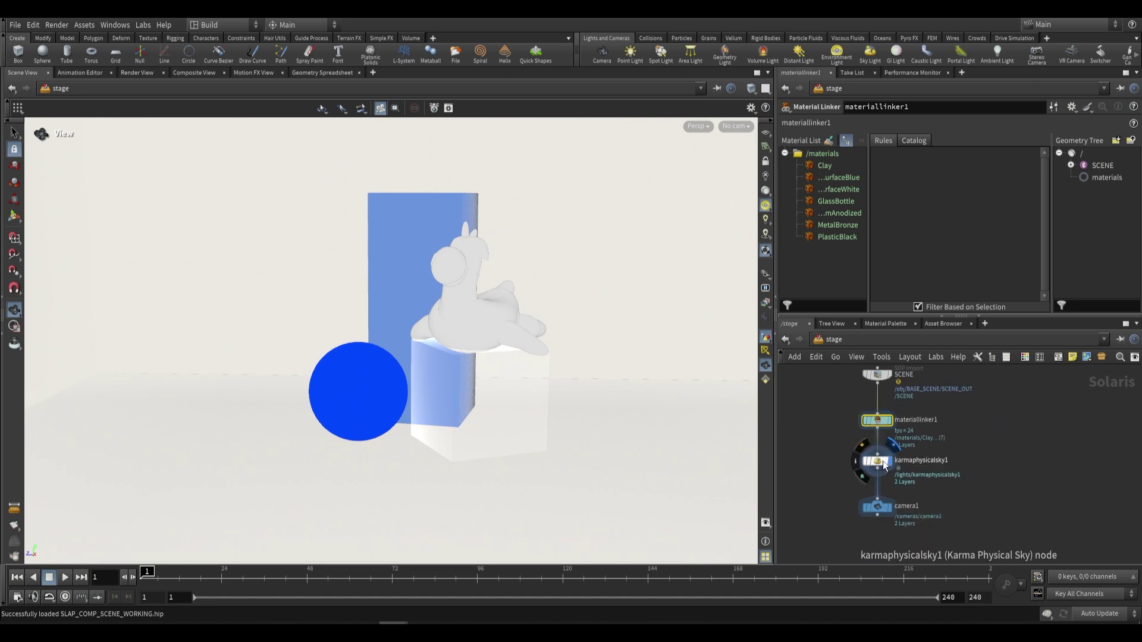
click(883, 462)
- Display the camera1 node and render the viewport through camera1 with Karma XPU
click(876, 507)
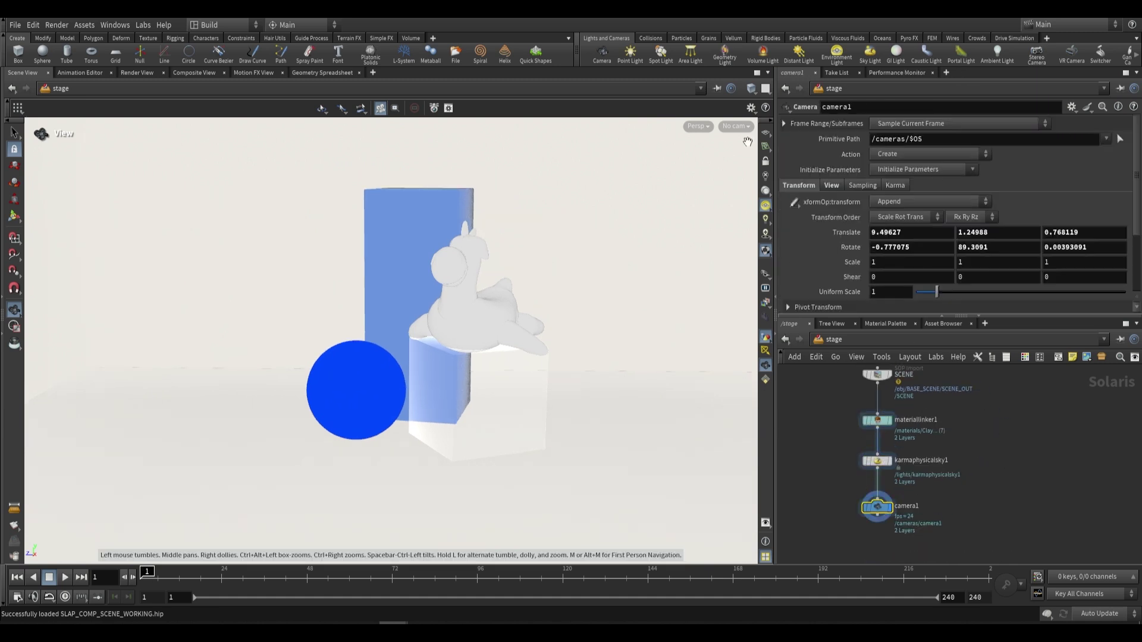
click(662, 129)
click(658, 197)
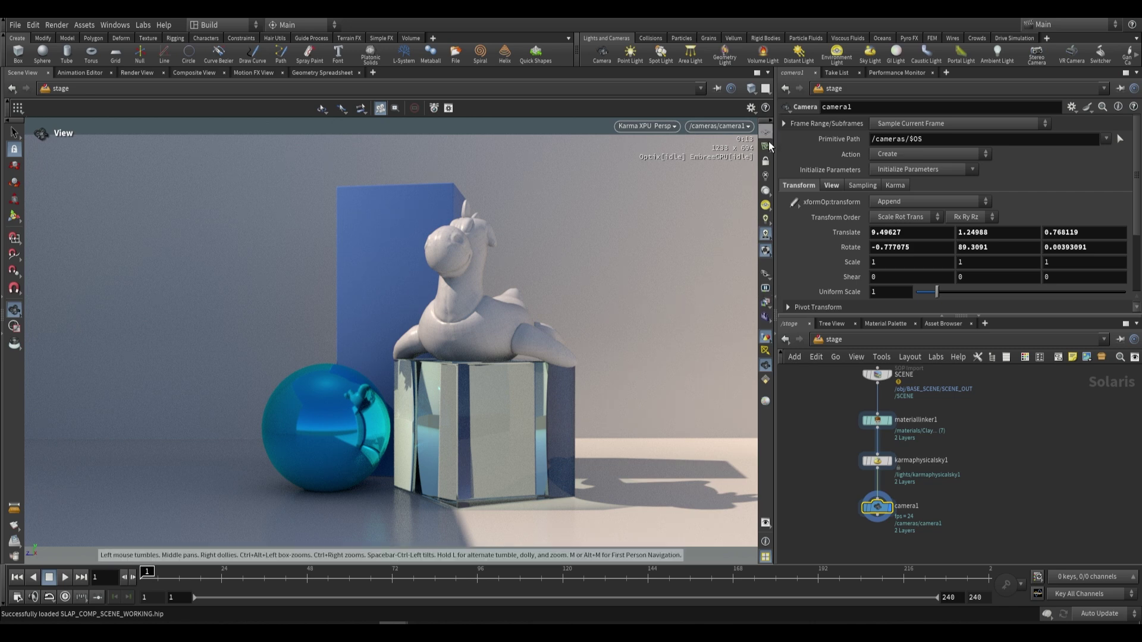
- Preview the depth, normal and primvars:st render outputs in the viewport
click(766, 305)
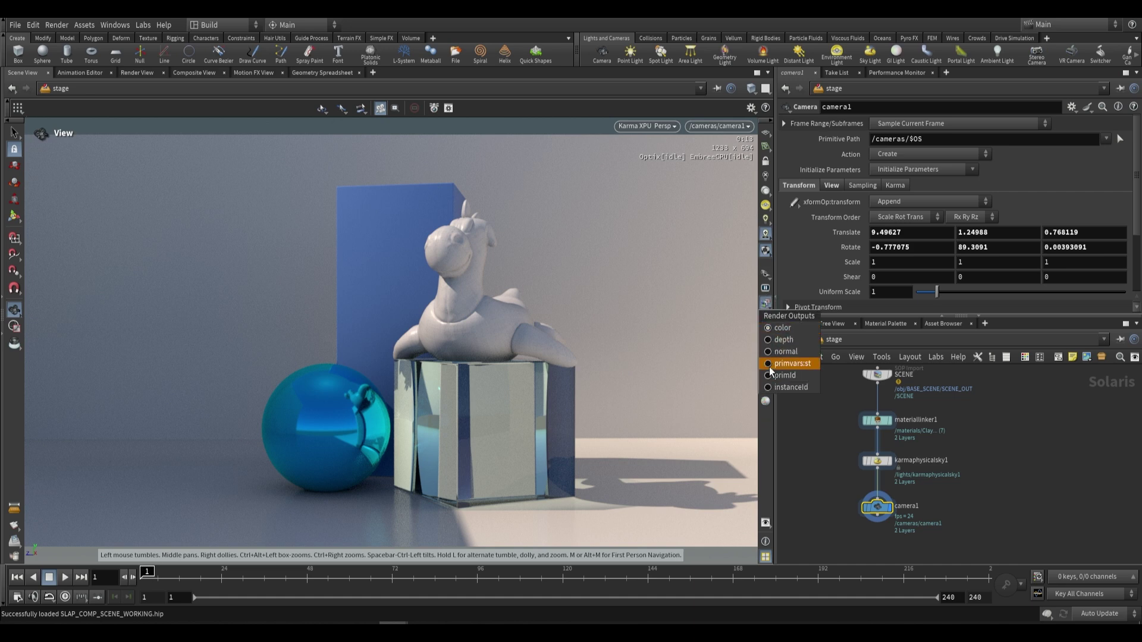
click(783, 331)
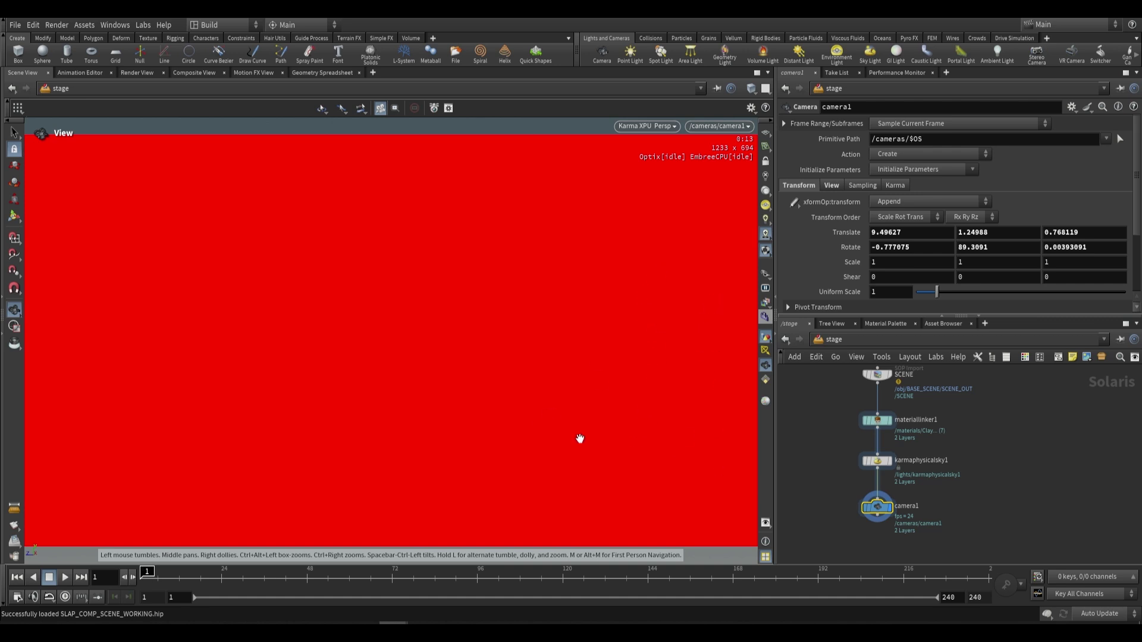
click(766, 304)
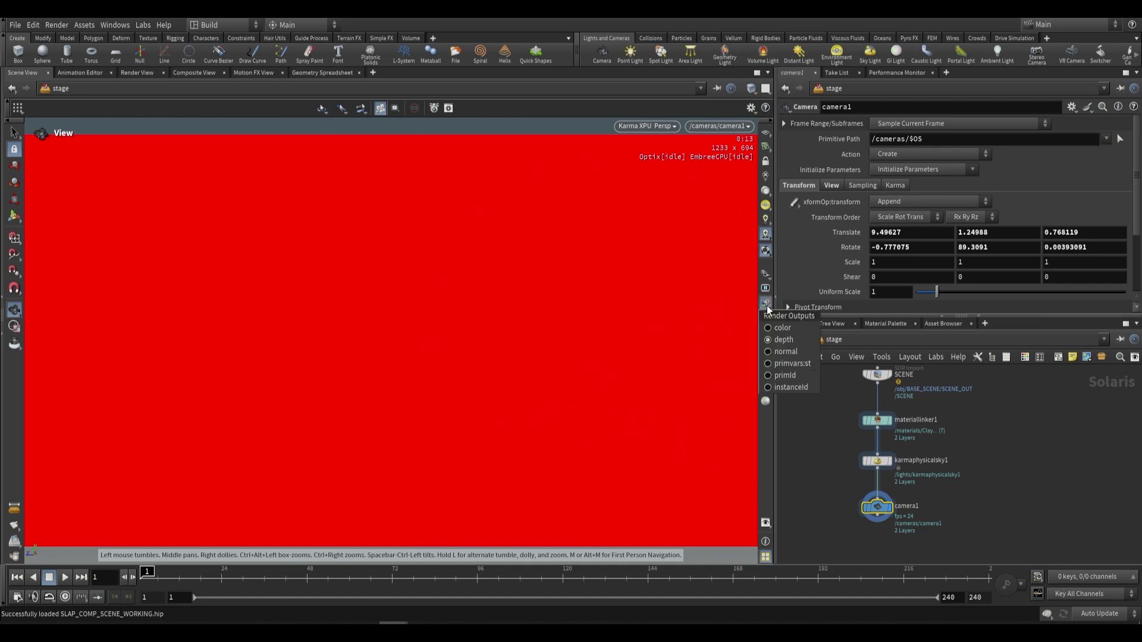
click(797, 352)
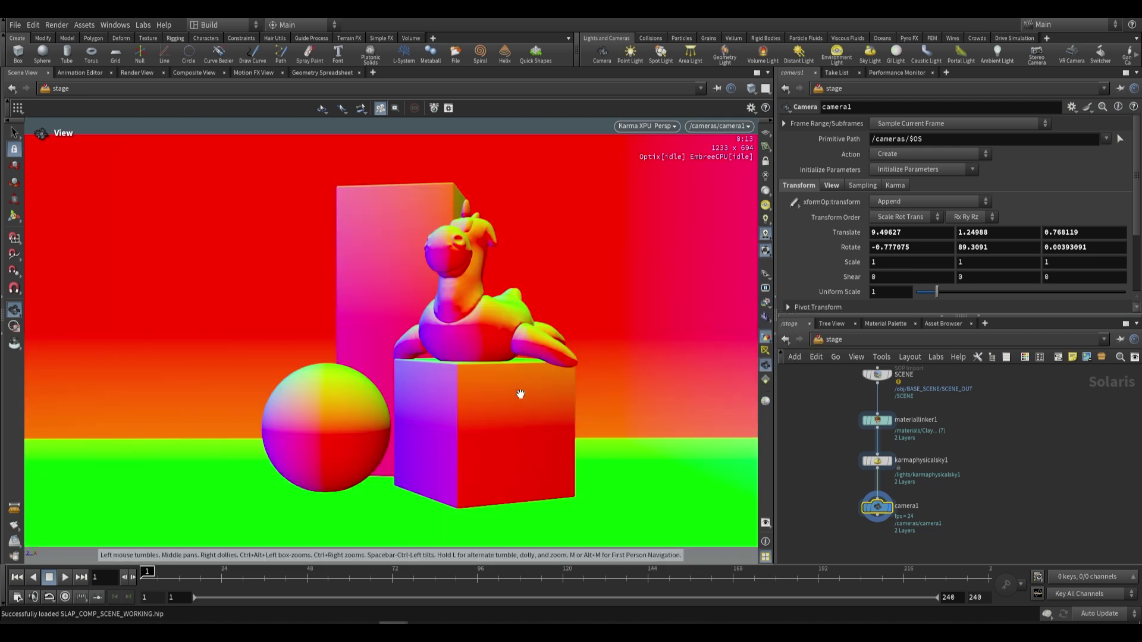
click(764, 318)
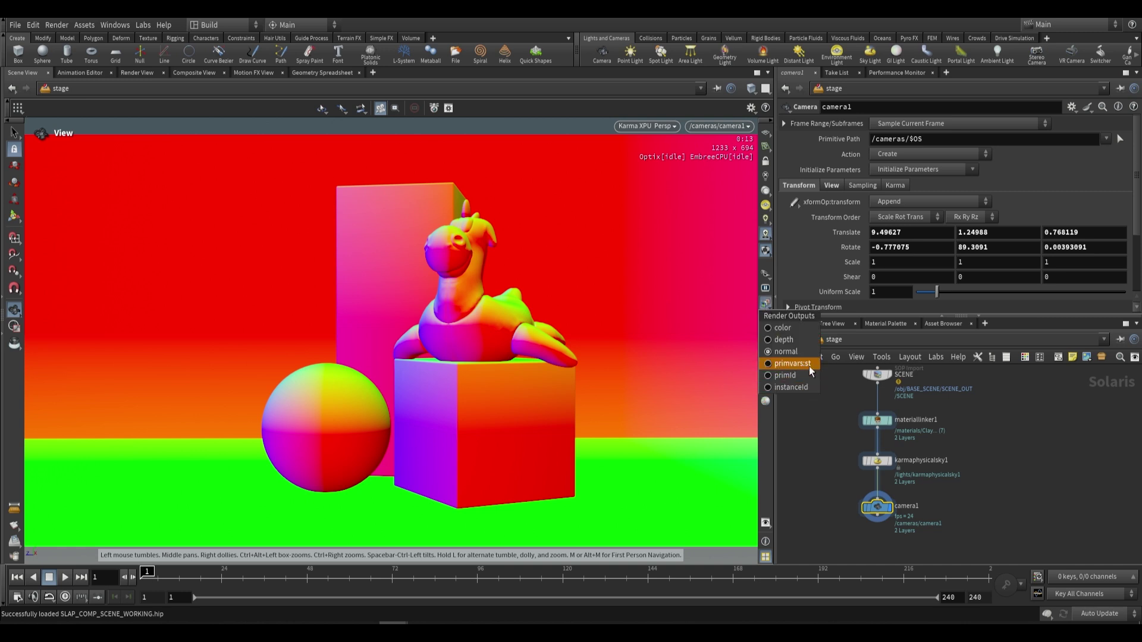
click(793, 364)
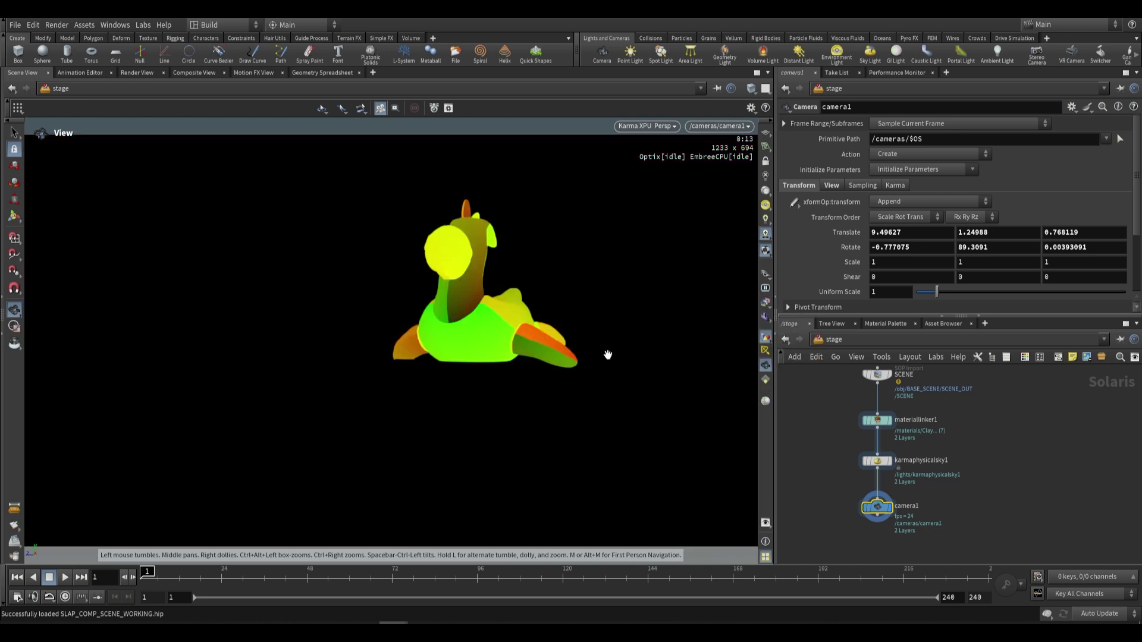
- Preview the primId and instanceId render outputs and return the viewport to the color output
click(767, 305)
click(791, 375)
click(768, 306)
click(798, 384)
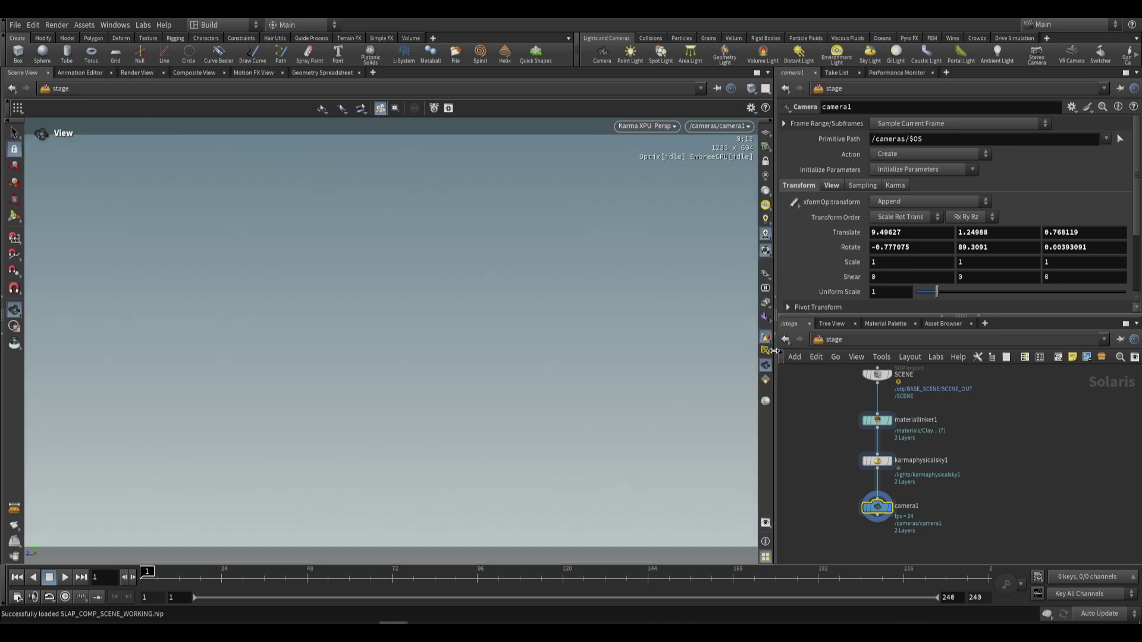
click(766, 304)
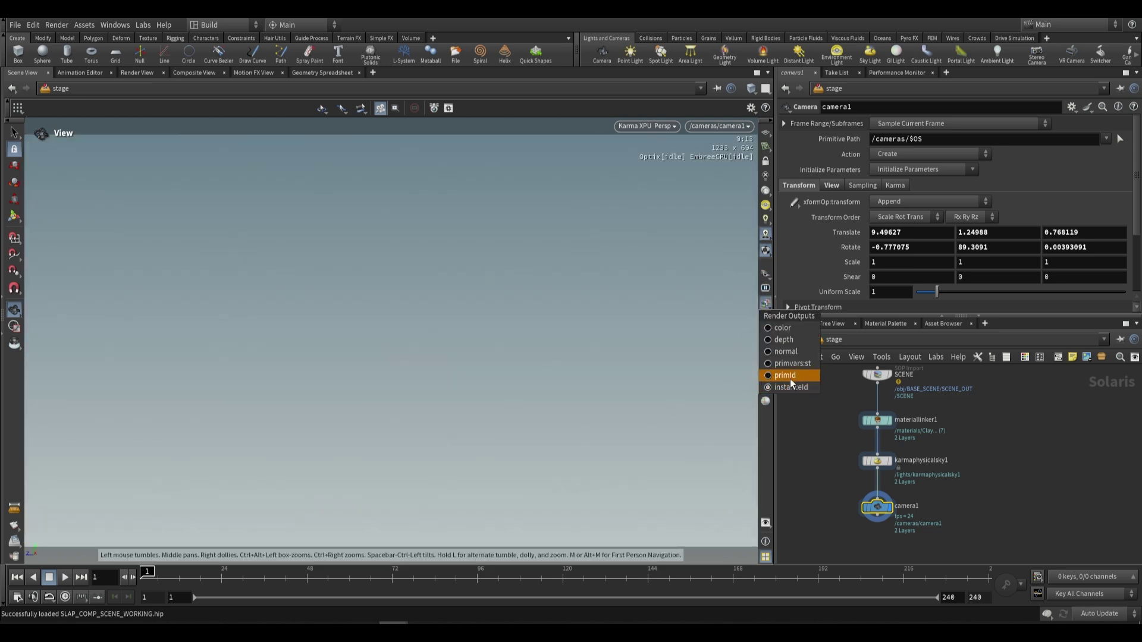
click(794, 385)
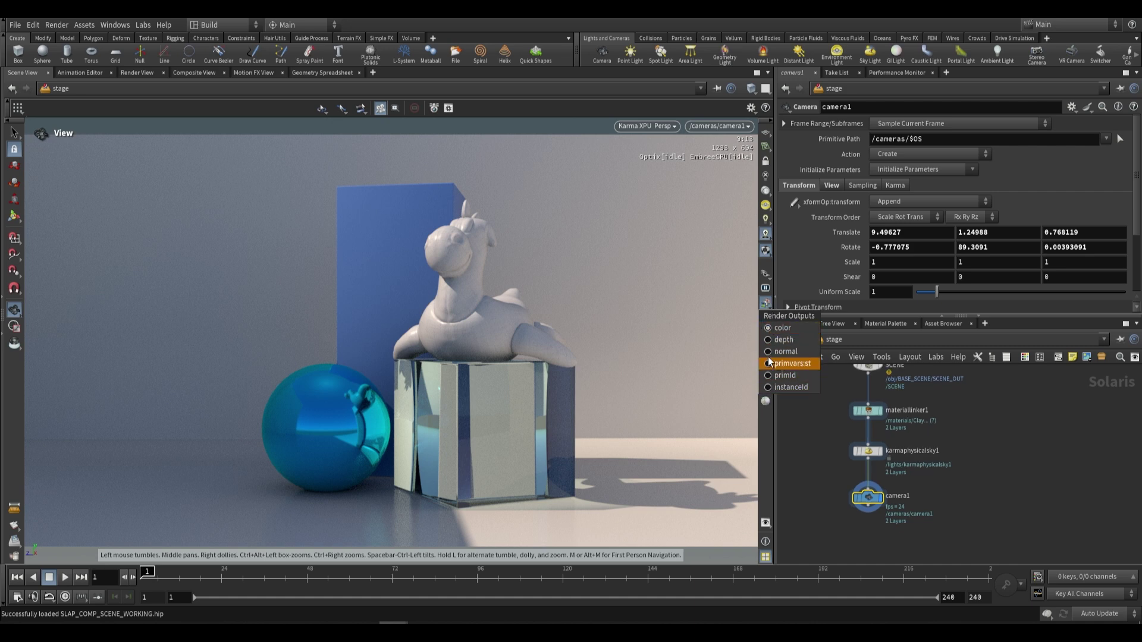
click(772, 328)
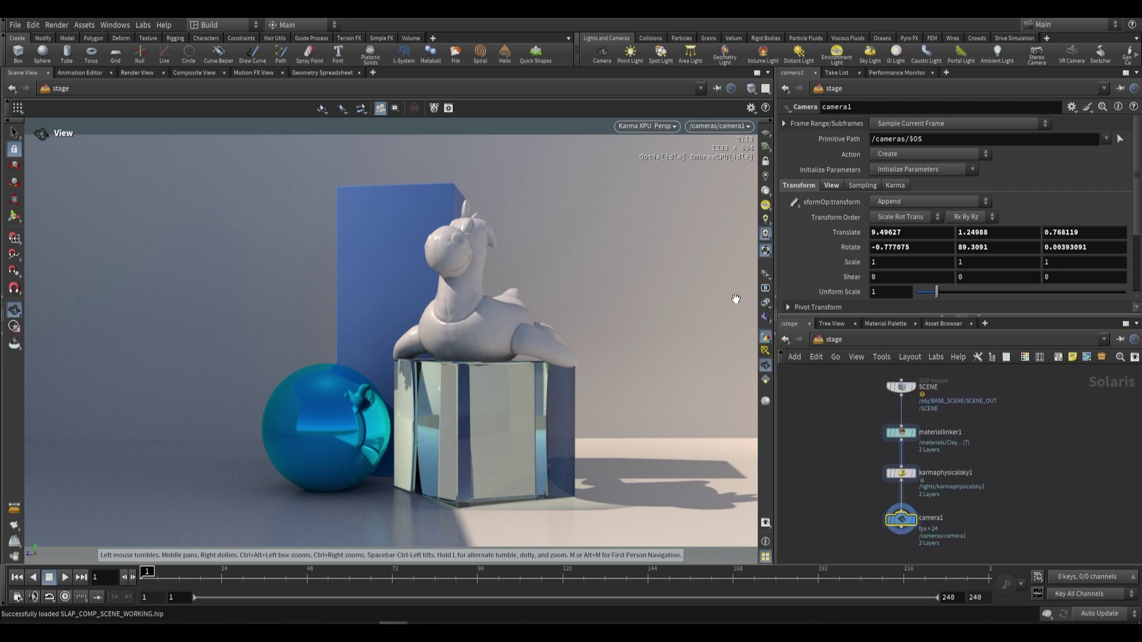
- Examine the list of render outputs available for the Karma viewport render
click(767, 304)
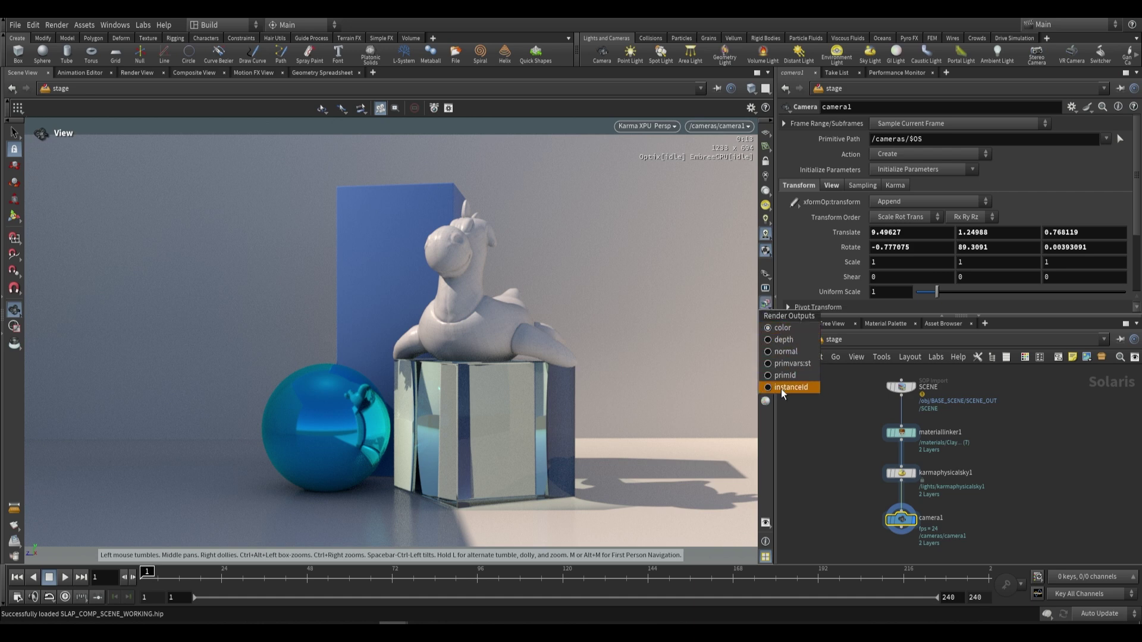
click(798, 397)
middle_drag(1033, 511, 1013, 477)
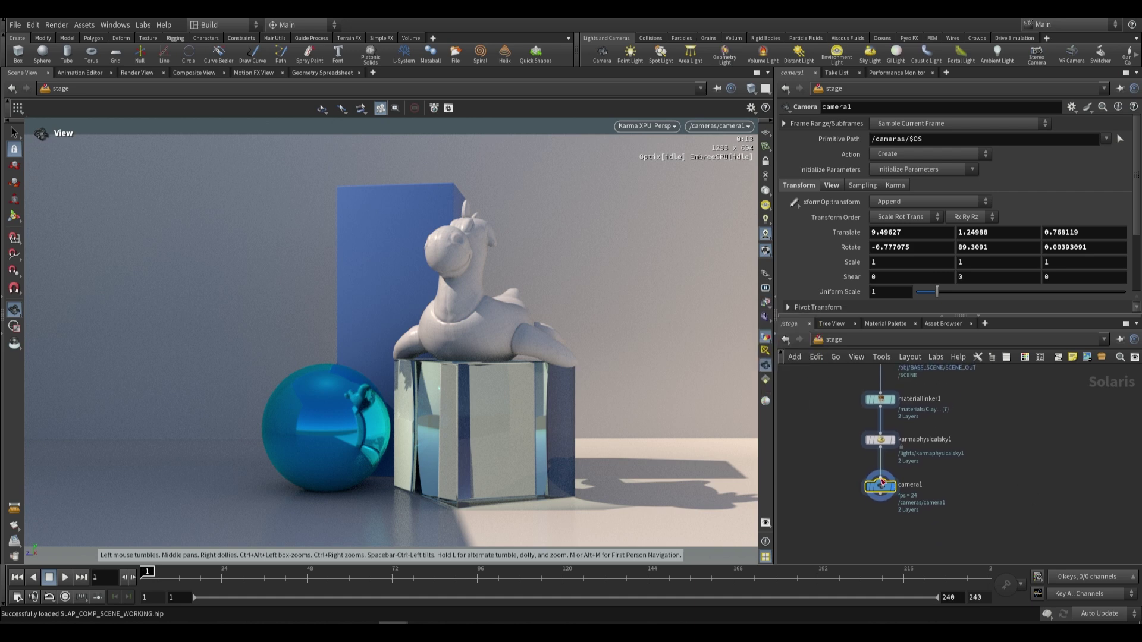
click(766, 304)
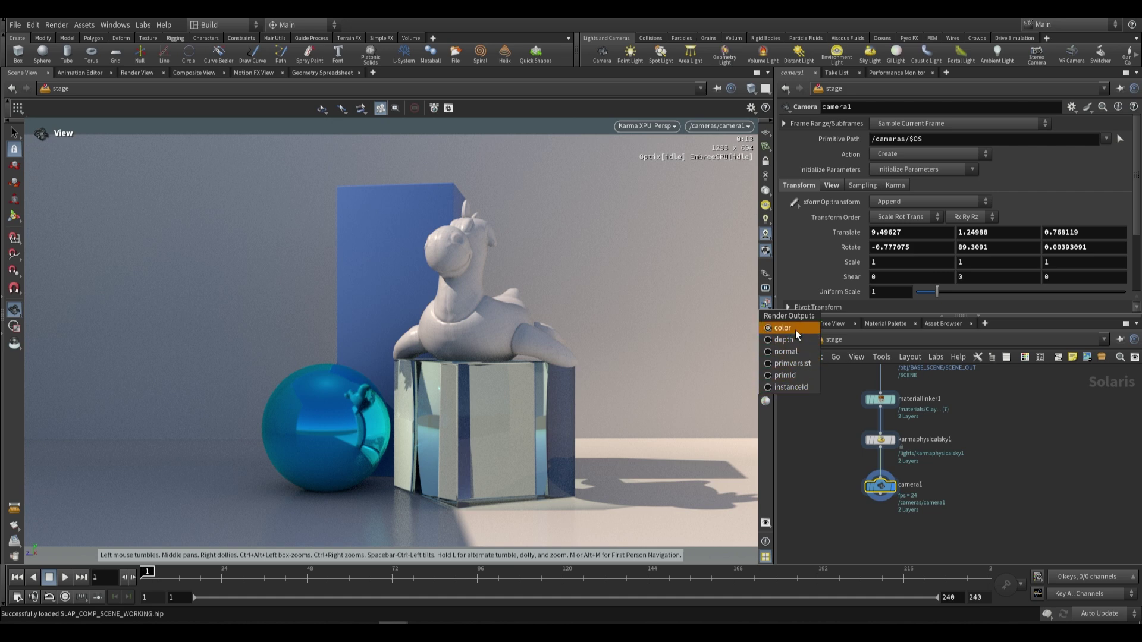
click(968, 466)
middle_drag(969, 466, 947, 465)
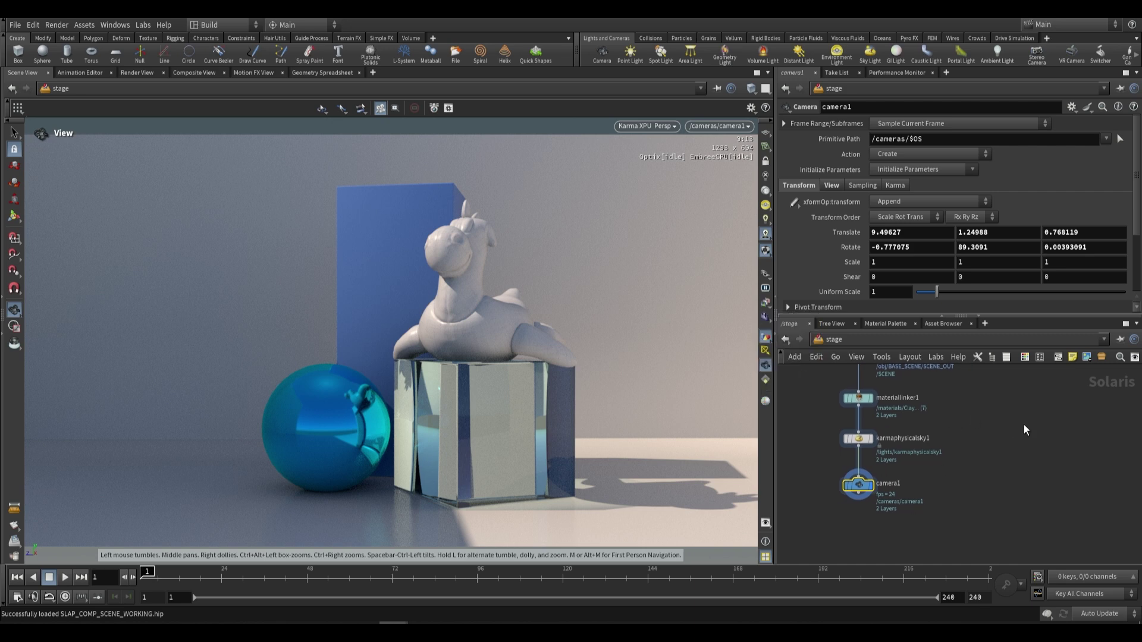
click(768, 306)
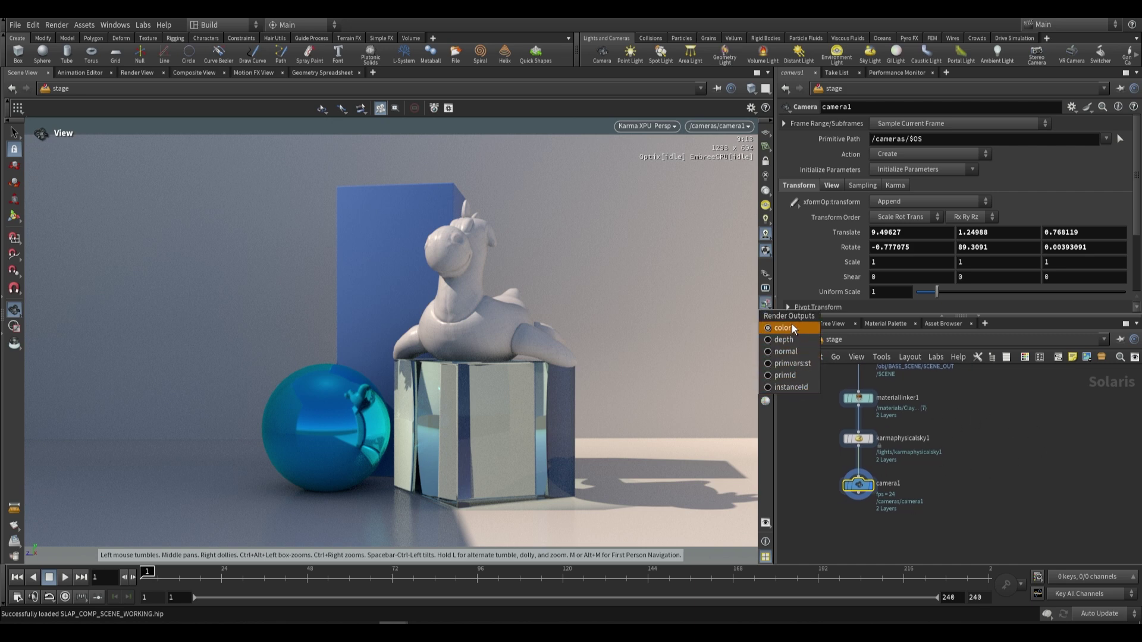
click(768, 305)
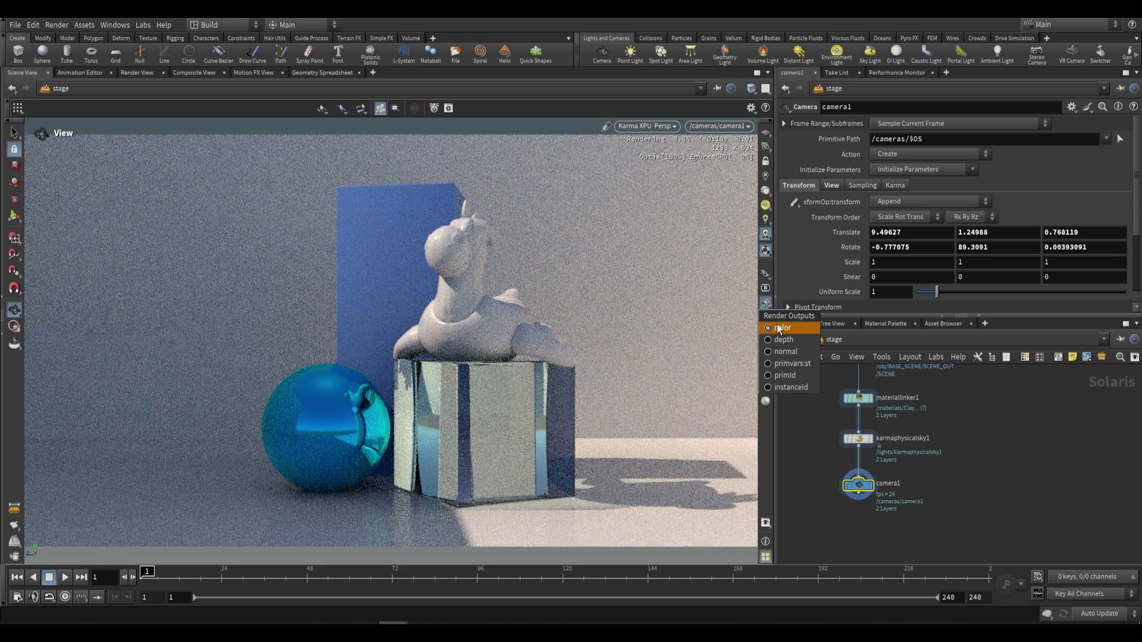
click(960, 439)
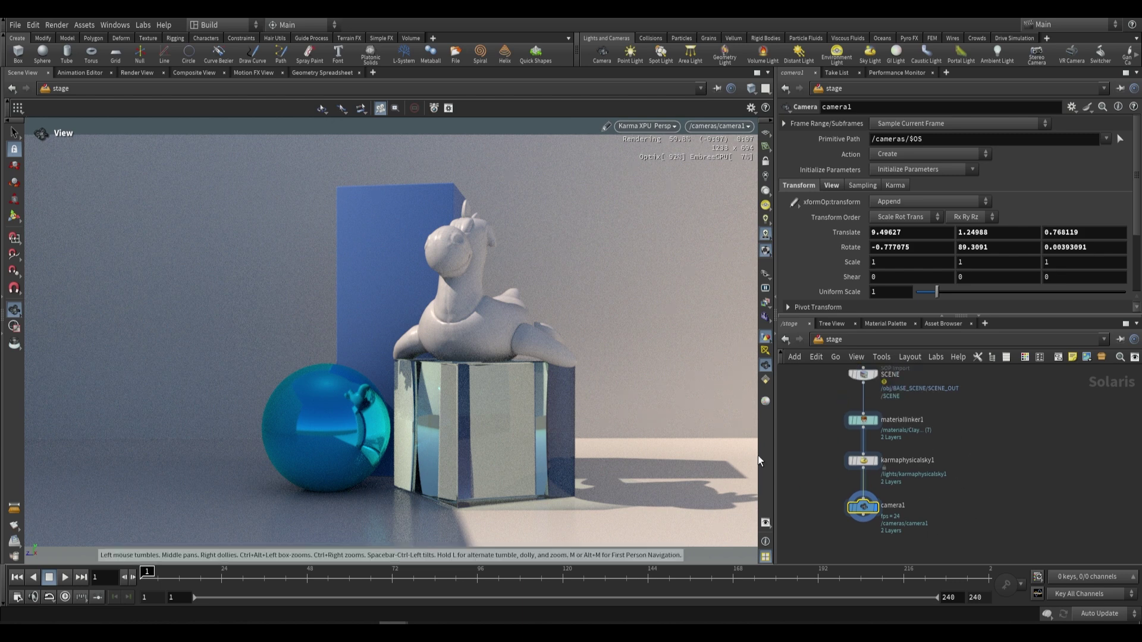
- Add a COP Network node beside camera1 in the stage network and rename it COMP
key(Tab)
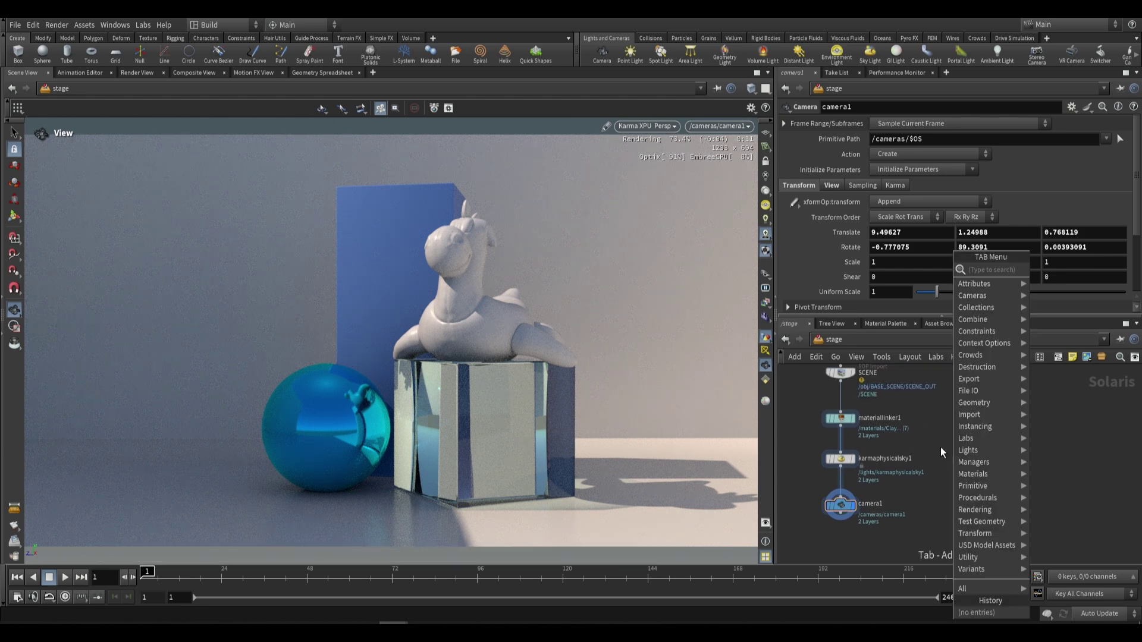
key(Escape)
key(Tab)
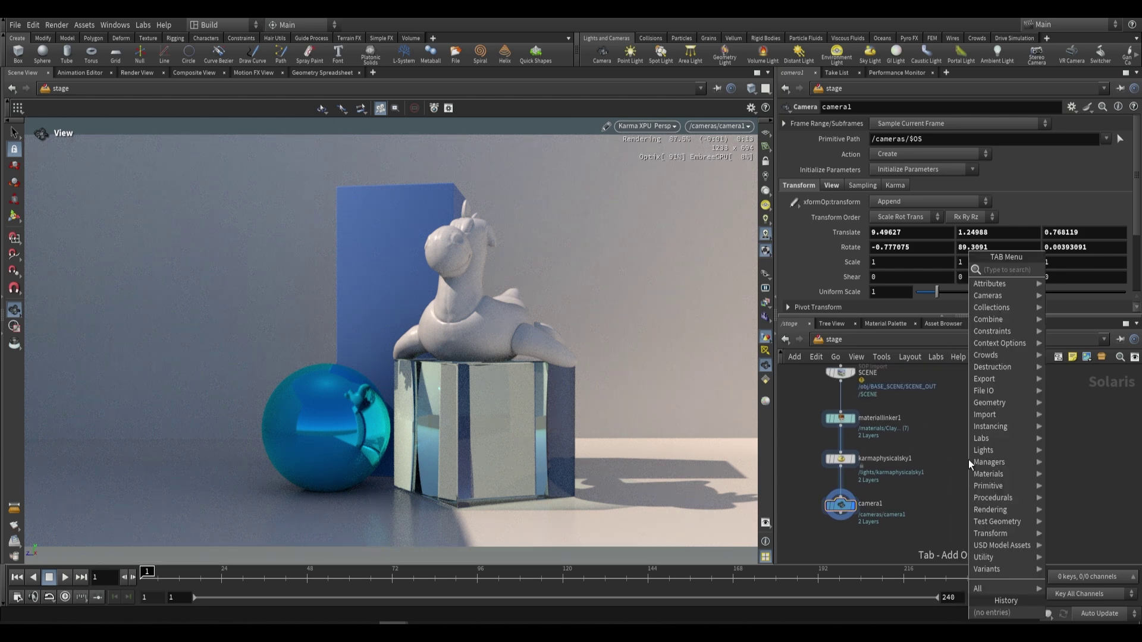
text(cop)
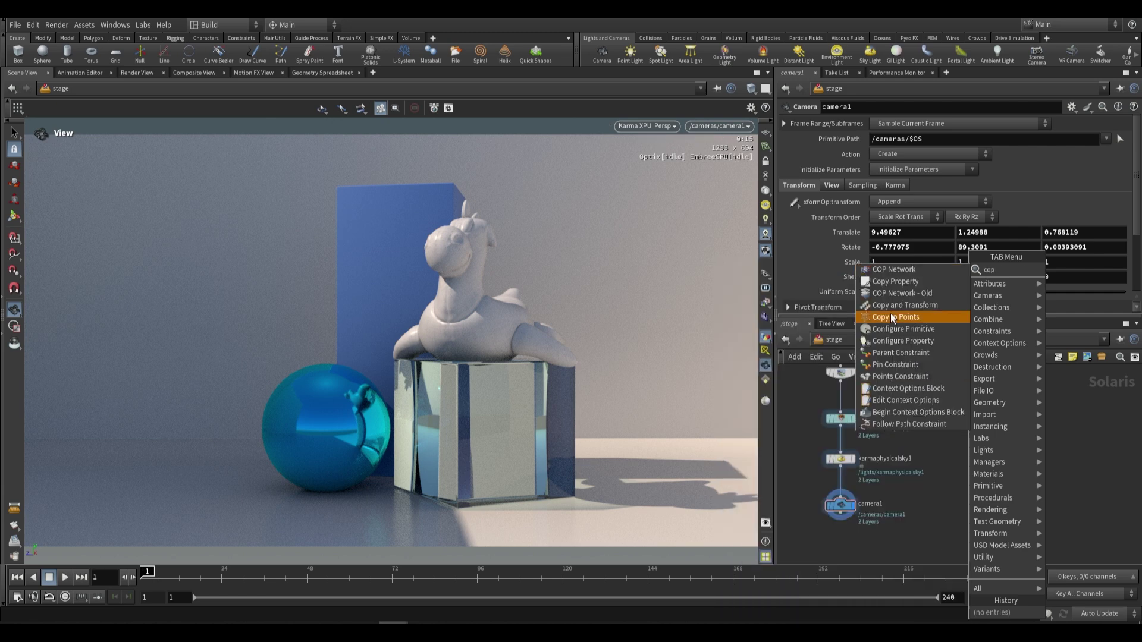
click(891, 271)
click(944, 503)
drag(954, 498, 954, 509)
double_click(984, 505)
text(c)
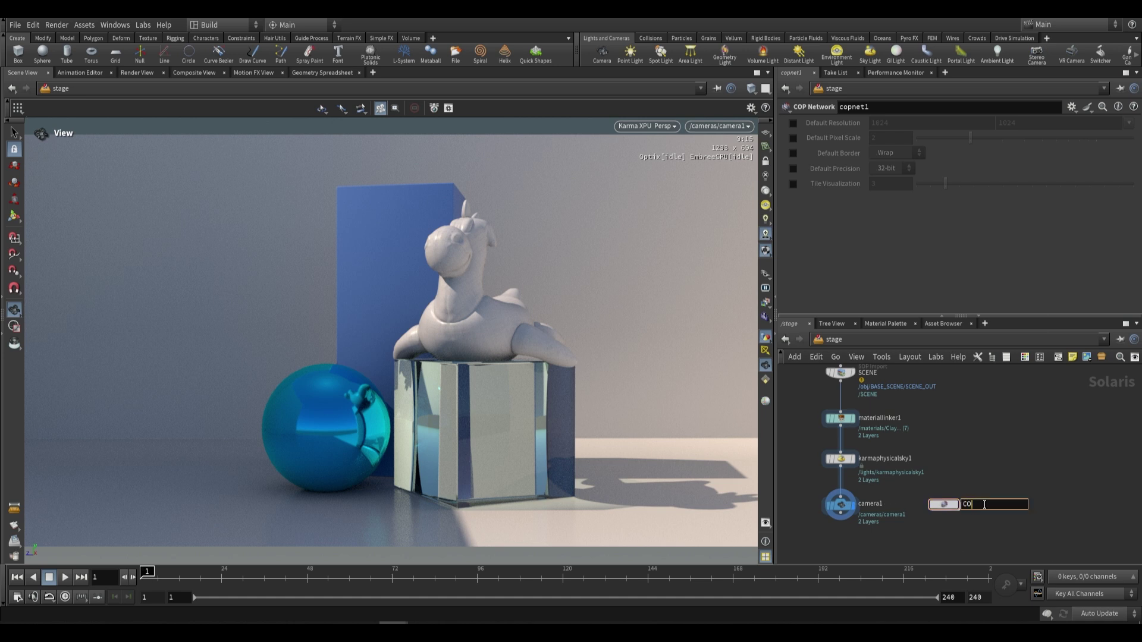
key(Return)
- Enter the COMP network and add a Slap Comp Import node
double_click(944, 504)
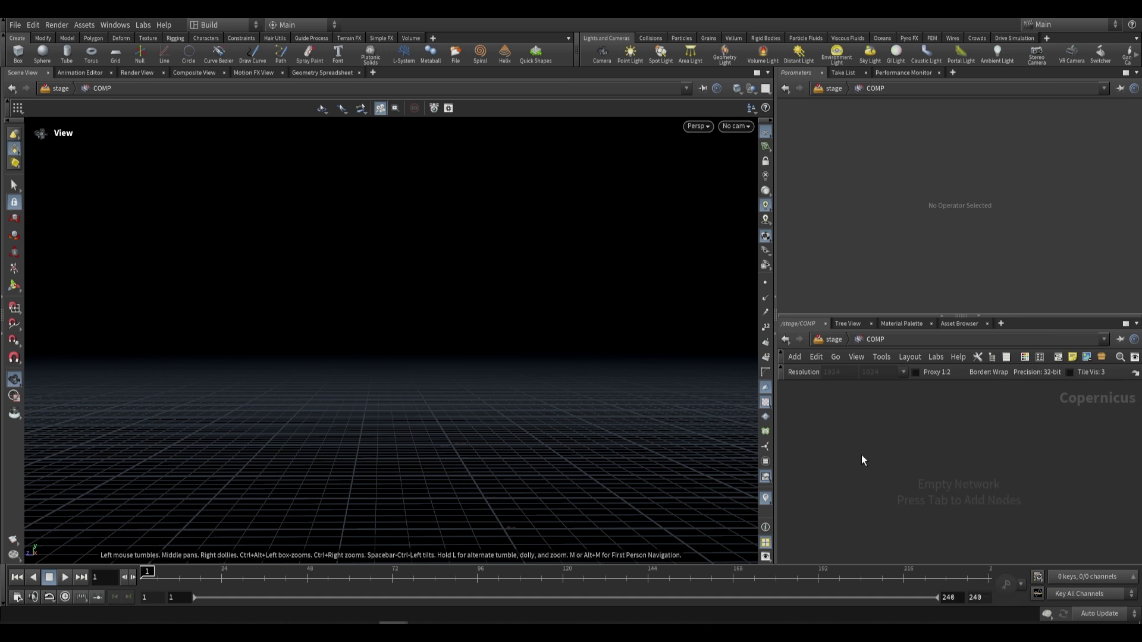
key(Tab)
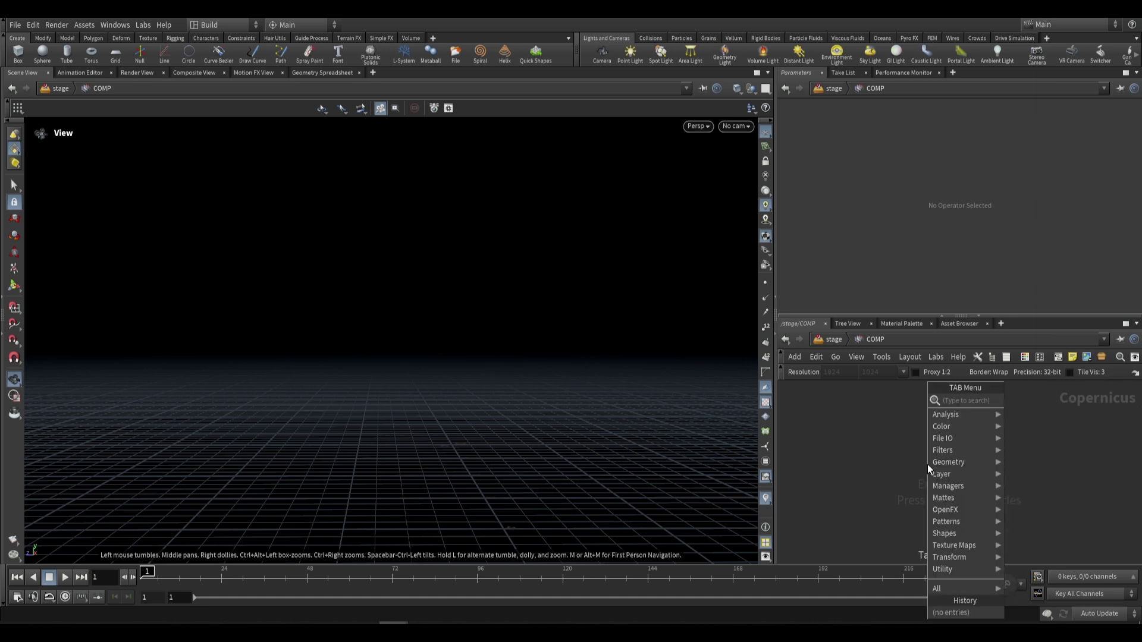
text(slap comp)
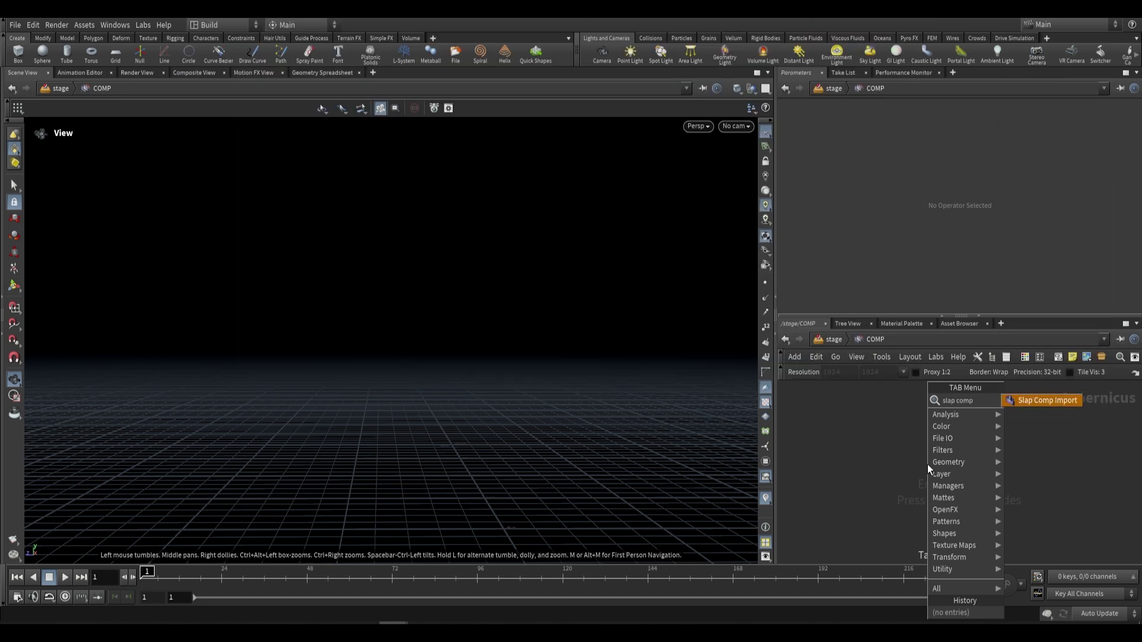
key(Return)
click(922, 464)
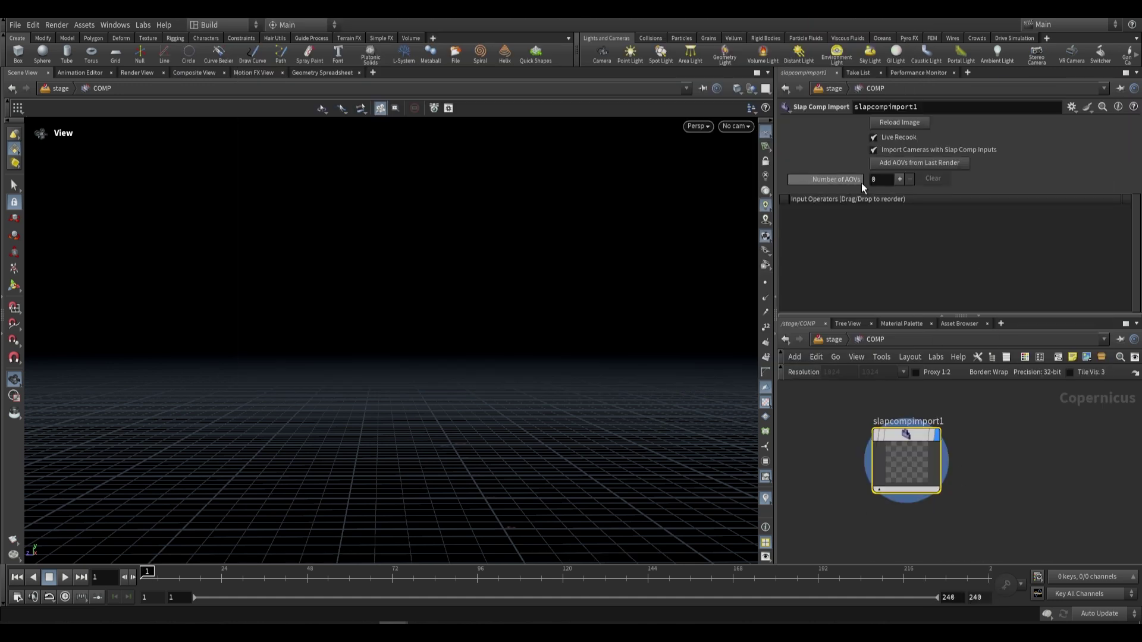
- Try a single manually entered AOV named C on the Slap Comp Import node and remove it
click(899, 179)
click(930, 196)
text(C)
key(Return)
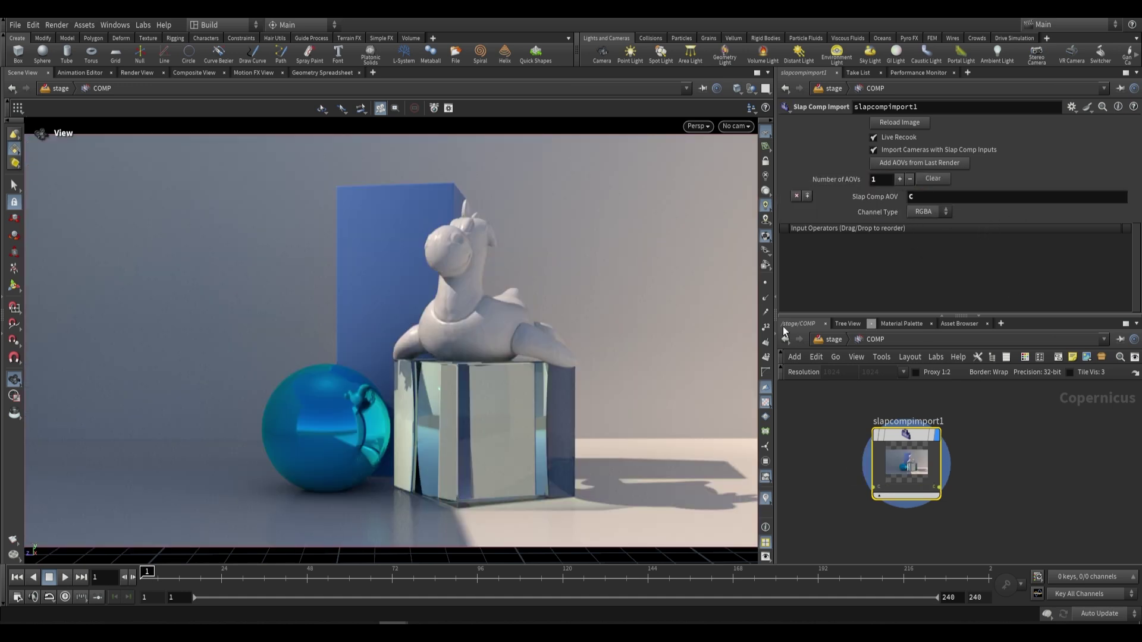
click(910, 179)
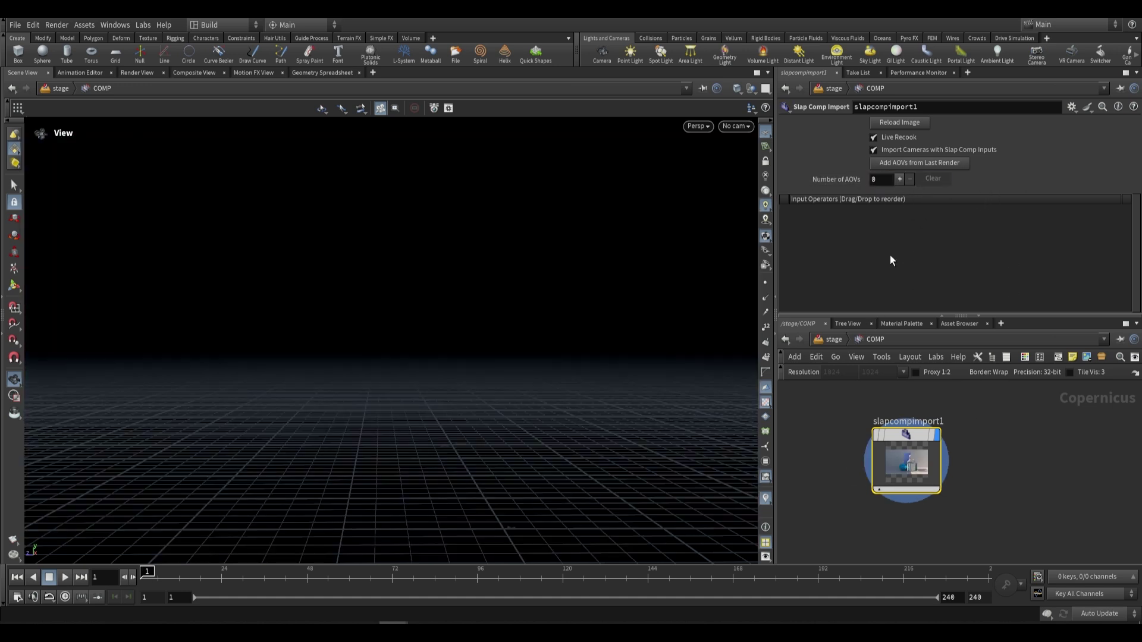
- Add all AOVs from the last render to the Slap Comp Import node and inspect the imported layers
click(900, 167)
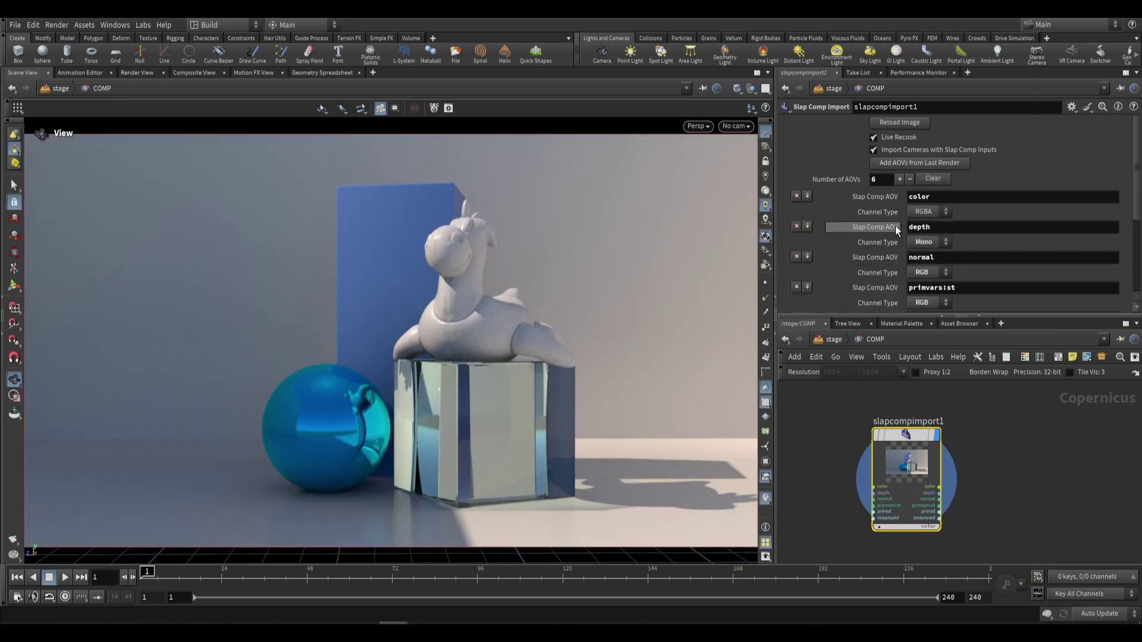
scroll(895, 250, down, 2)
scroll(900, 290, down, 1)
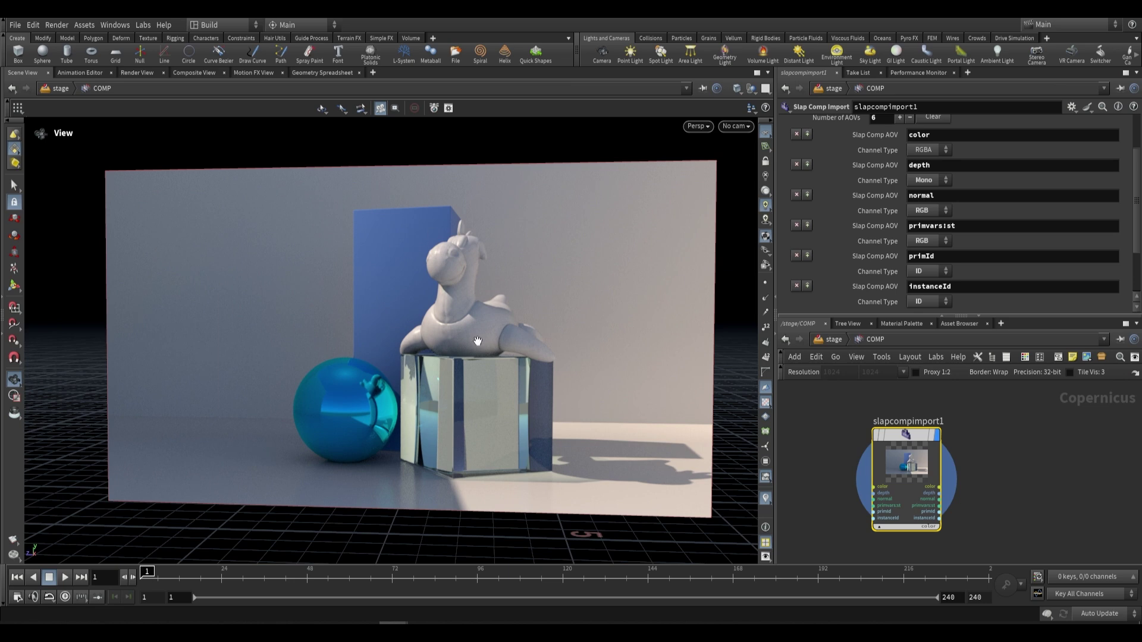
drag(455, 345, 430, 305)
drag(336, 339, 397, 357)
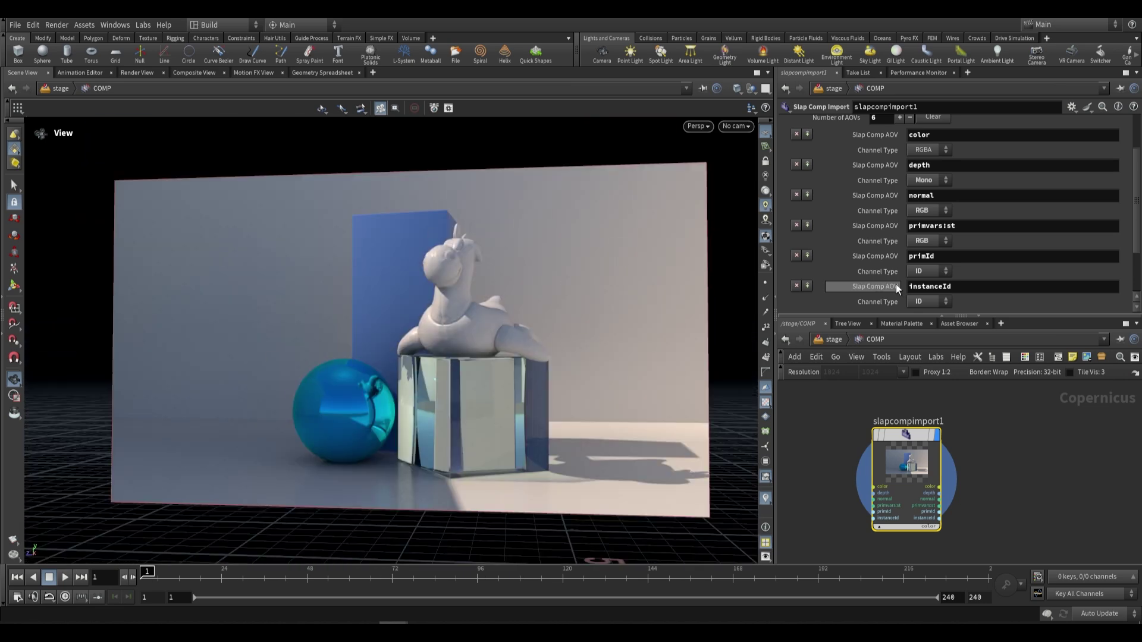
- Show the imported slap comp image flat in the Composite View
scroll(833, 273, up, 3)
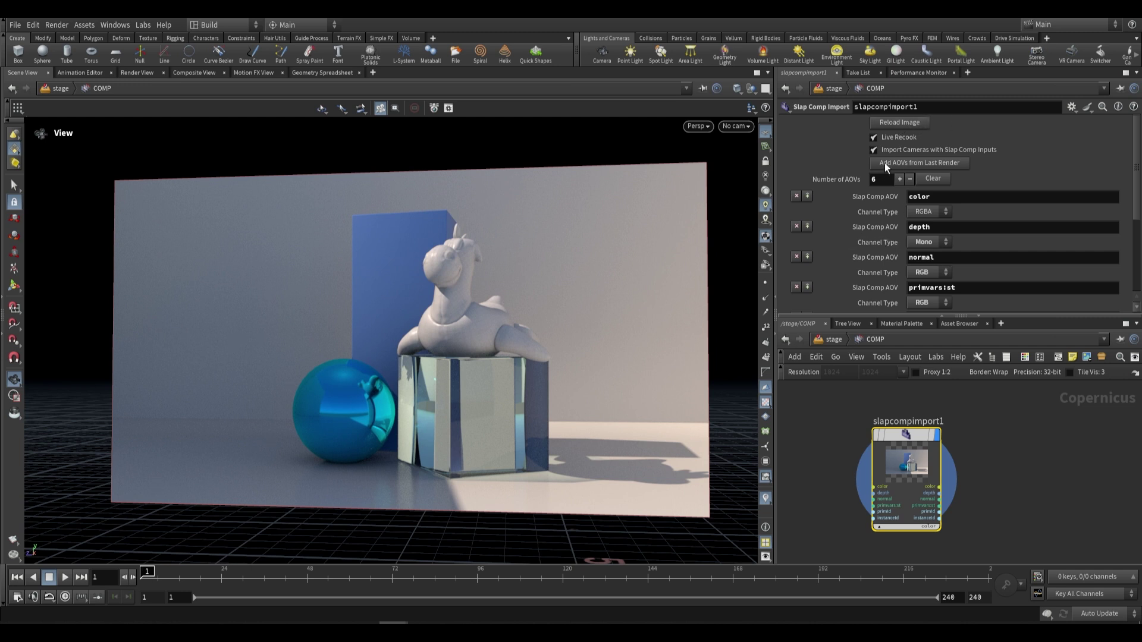
mouse_move(583, 278)
mouse_down()
mouse_move(503, 305)
mouse_move(576, 277)
mouse_up()
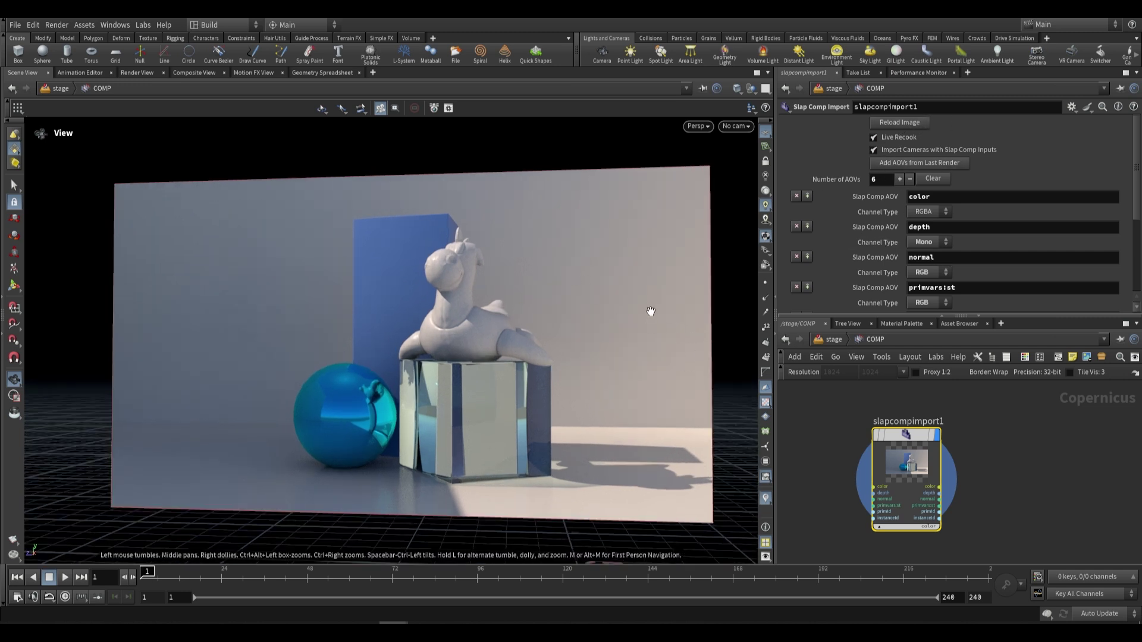
click(194, 73)
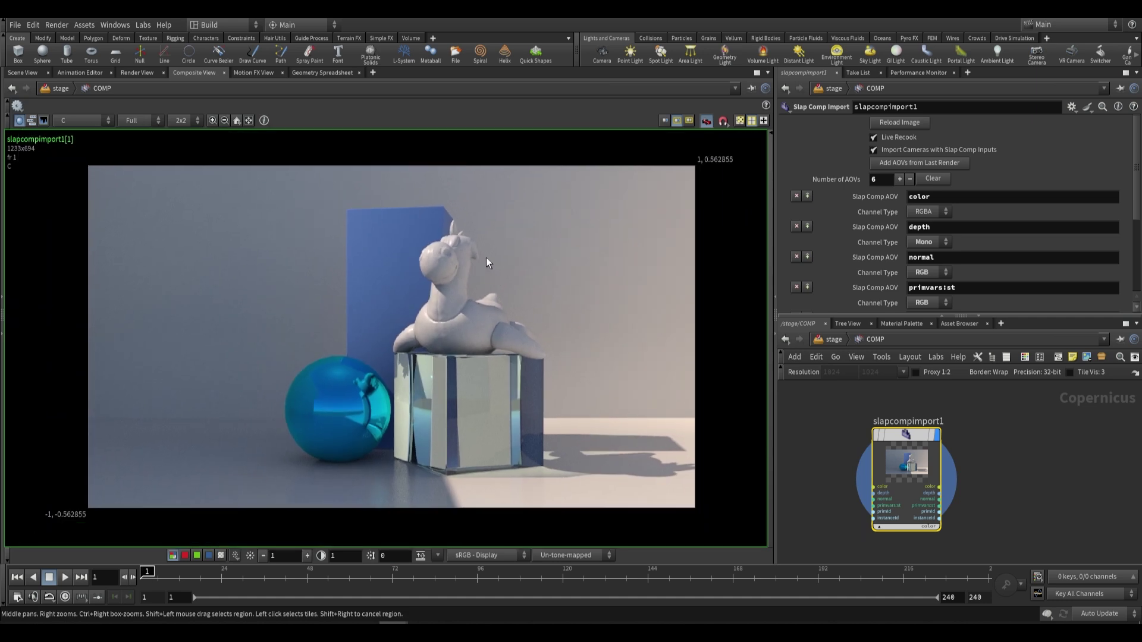
middle_drag(485, 260, 492, 264)
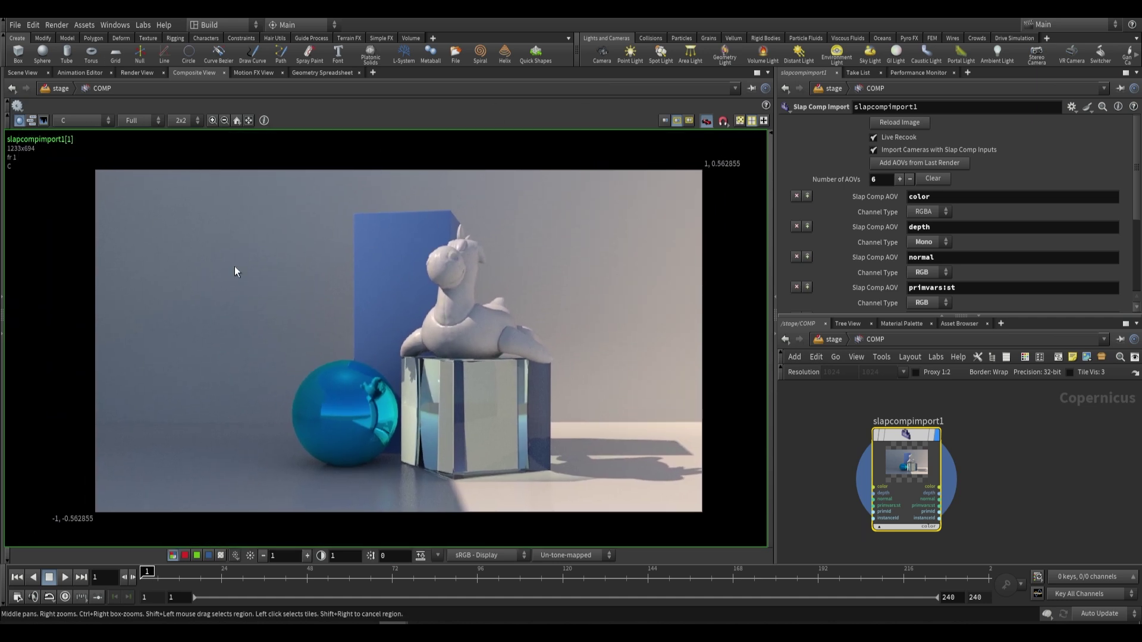
- Delete the existing Slap Comp Import node and add a Slapcomp Block in its place
middle_drag(986, 472, 933, 465)
scroll(955, 464, down, 2)
drag(854, 515, 947, 404)
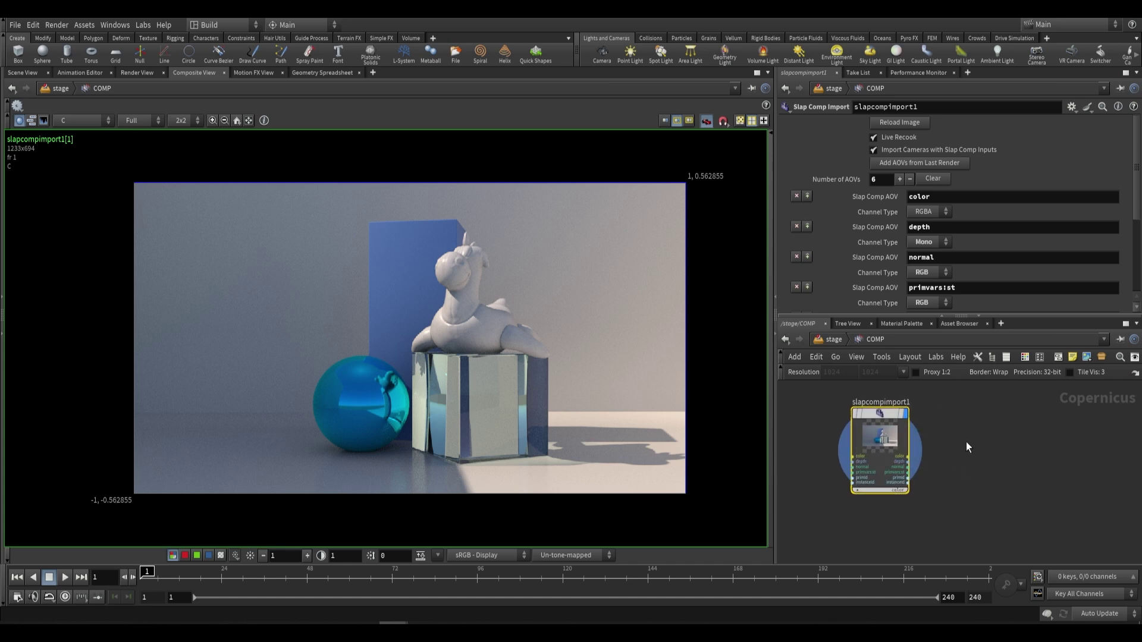
key(Delete)
key(Tab)
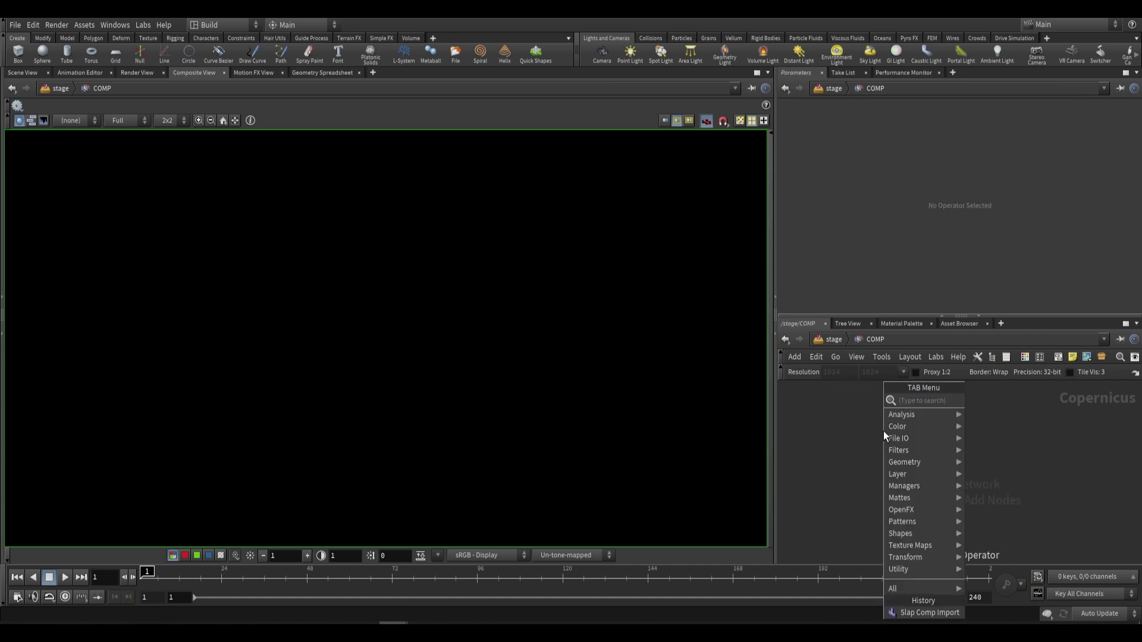
text(slap)
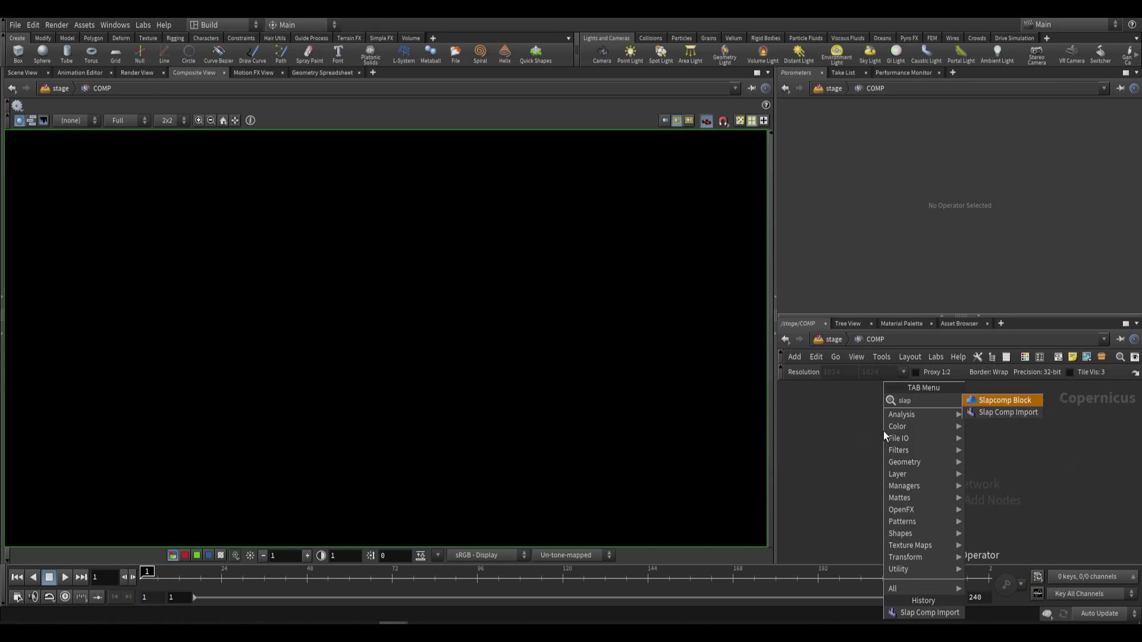
click(1007, 402)
middle_drag(1098, 474, 1043, 472)
drag(900, 533, 1089, 444)
click(1010, 497)
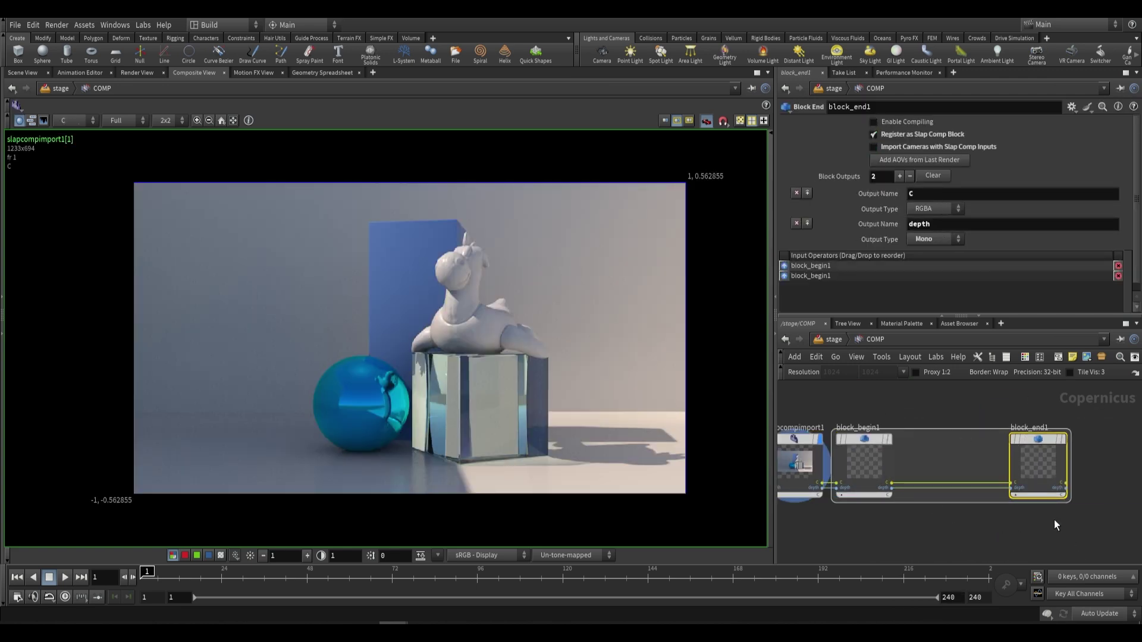
- Try adding all AOVs from the last render to the block's Slap Comp Import node and undo it
middle_drag(893, 394, 1041, 396)
drag(933, 455, 844, 456)
click(844, 456)
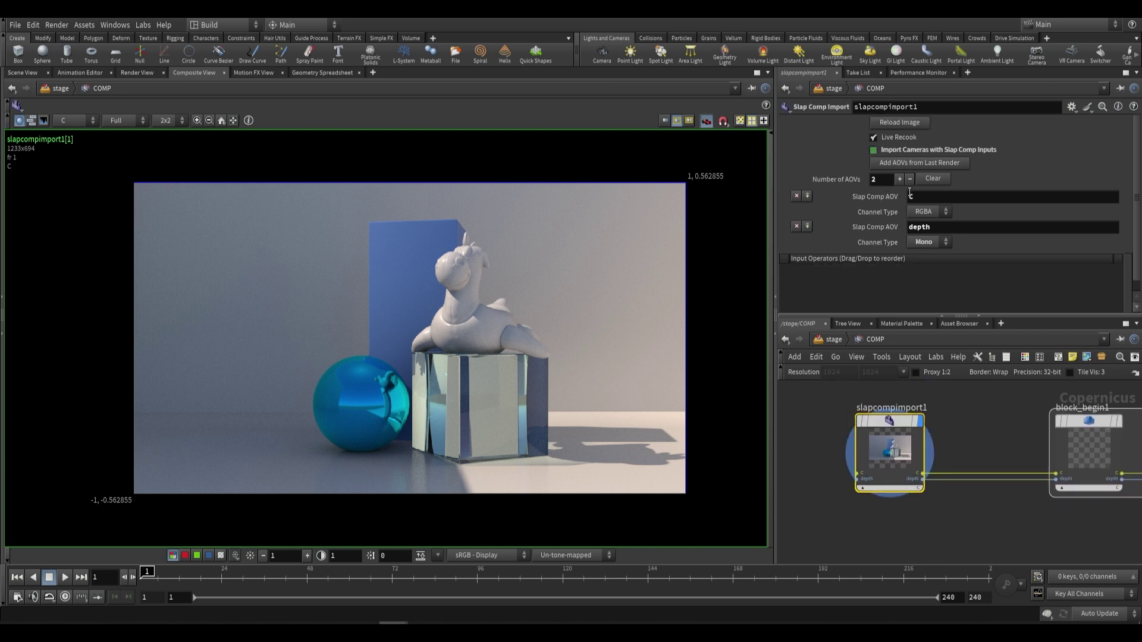
drag(935, 227, 880, 223)
click(1013, 180)
click(908, 162)
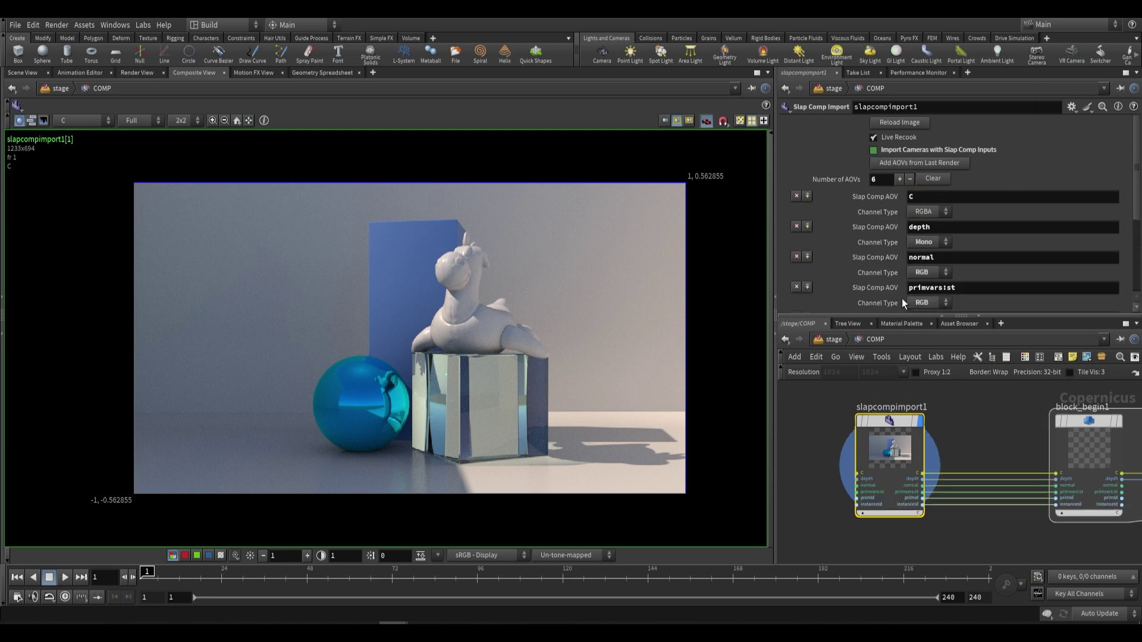
scroll(911, 297, down, 2)
middle_drag(992, 400, 928, 412)
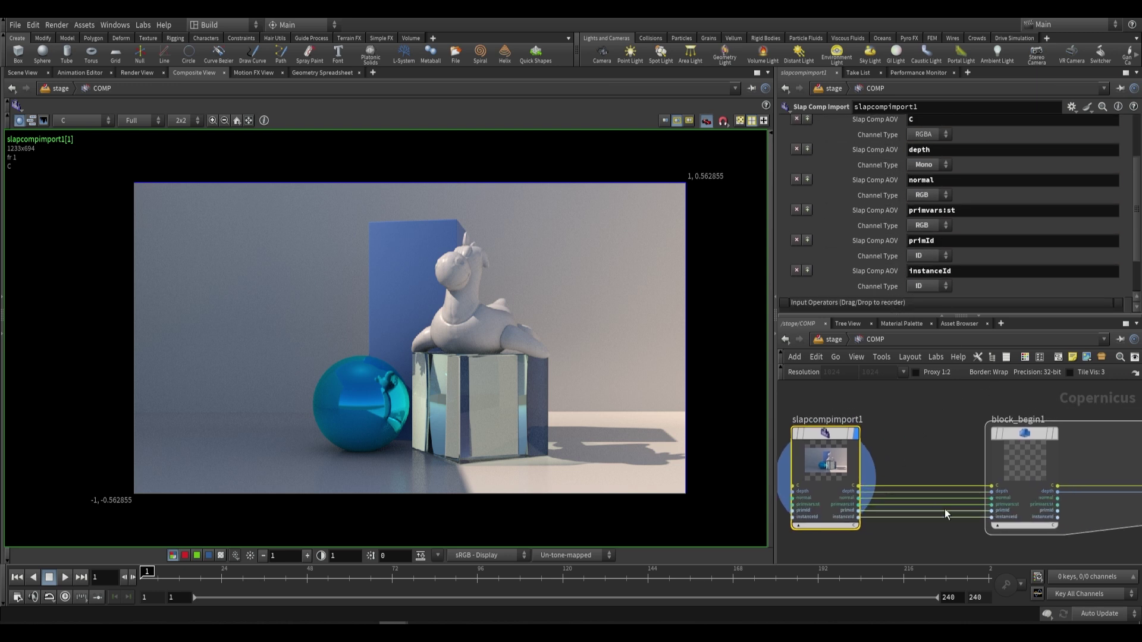
key(ctrl+z)
- Select block_begin1 and display its output in the Composite View
middle_drag(935, 451, 1020, 456)
scroll(835, 459, down, 1)
drag(980, 456, 928, 456)
scroll(902, 477, up, 1)
middle_drag(962, 474, 897, 460)
click(893, 441)
click(876, 476)
- Insert a Glow node into the block's C connection, displaying its result with a Glow Threshold of 1.66
scroll(845, 471, up, 1)
scroll(904, 458, up, 1)
key(Tab)
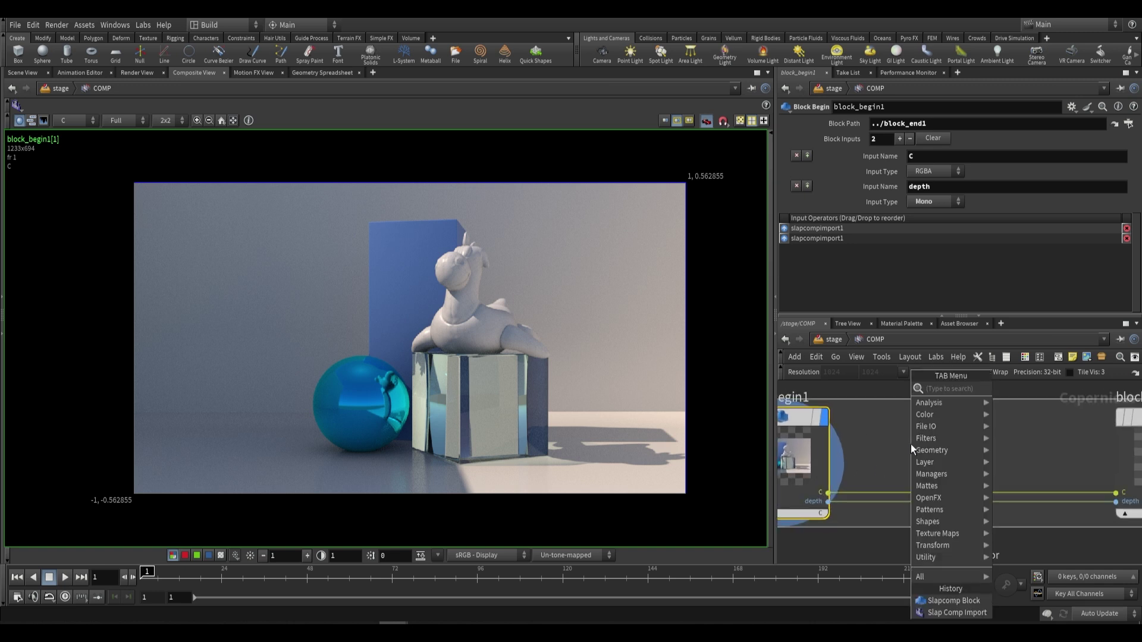
text(glow)
key(Return)
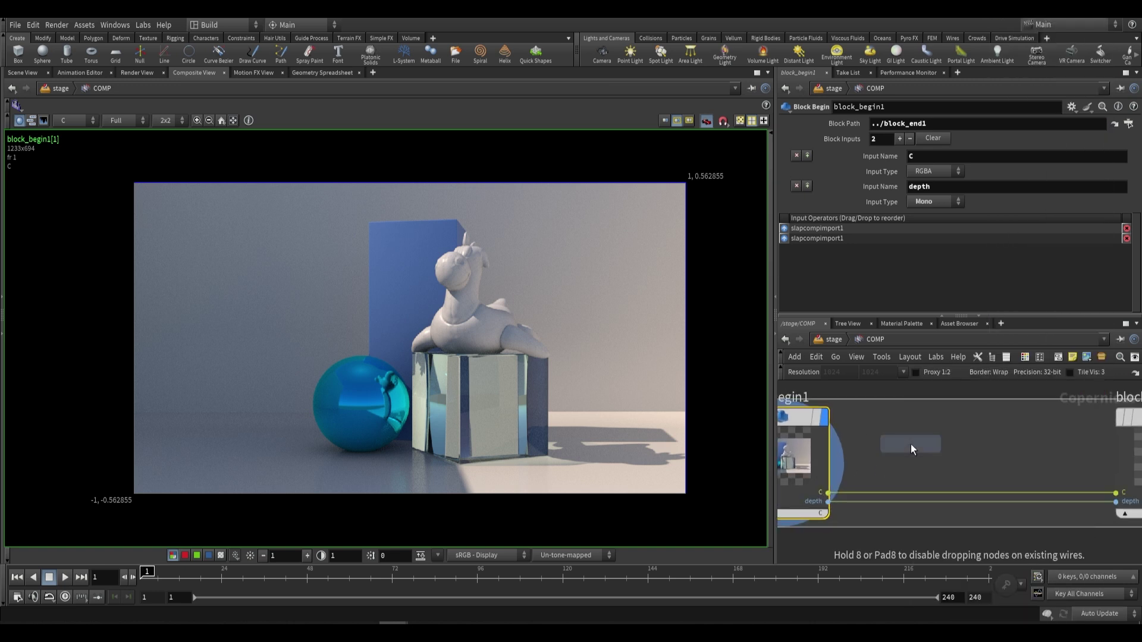
click(939, 508)
drag(940, 508, 922, 401)
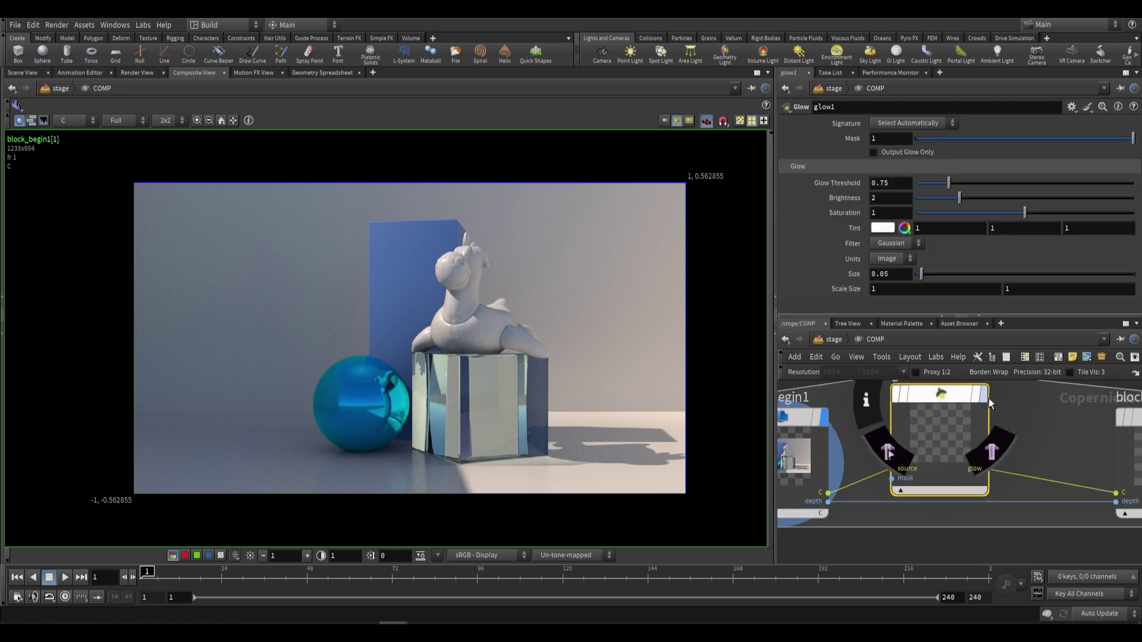
click(986, 396)
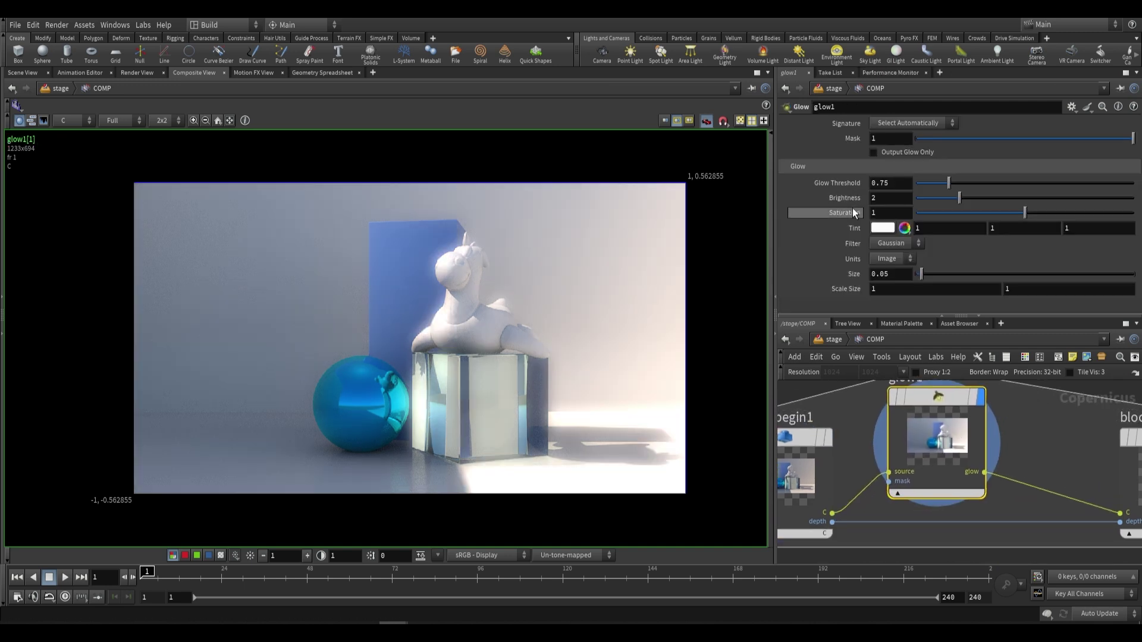
drag(950, 183, 988, 189)
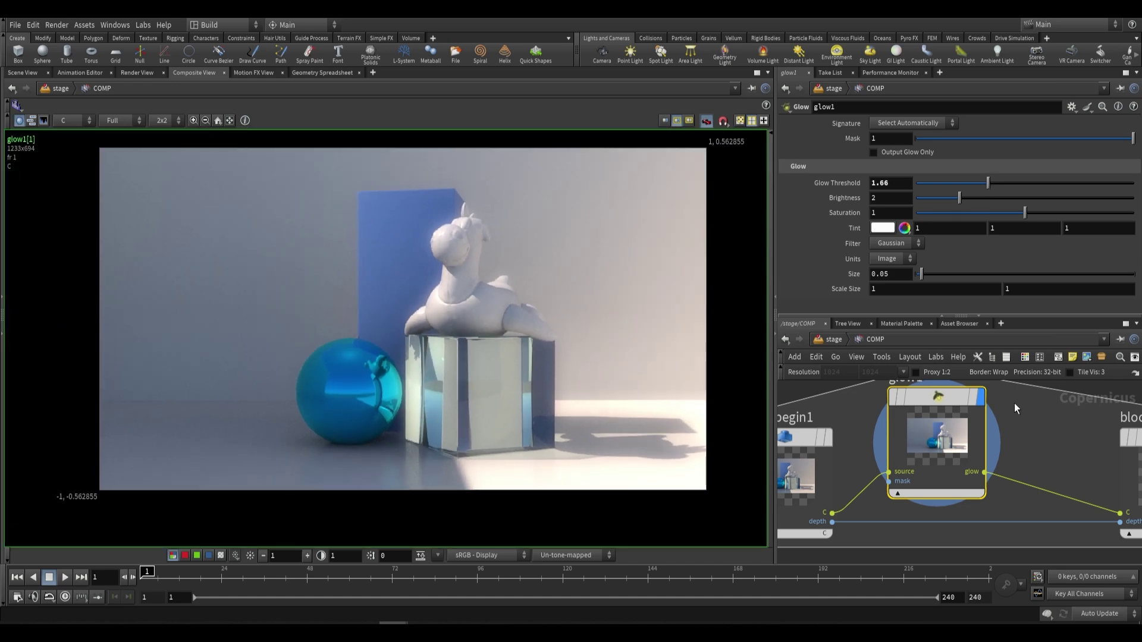
- Insert a Chromatic Aberration node between the Glow node and the C input of block_end1
scroll(987, 416, down, 2)
key(Tab)
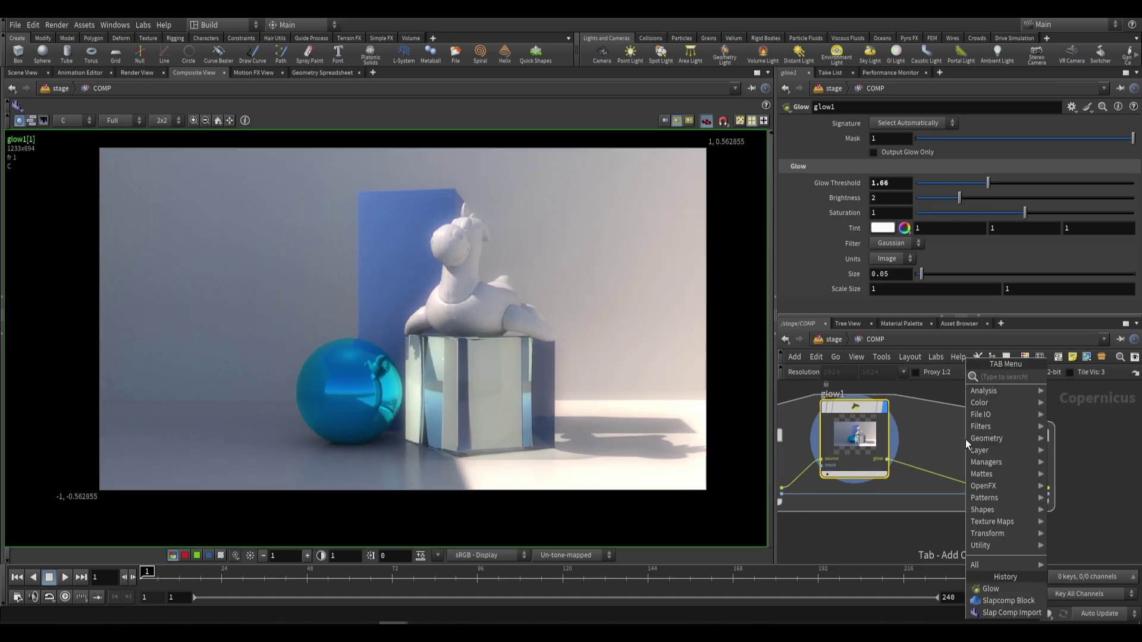
text(chroma)
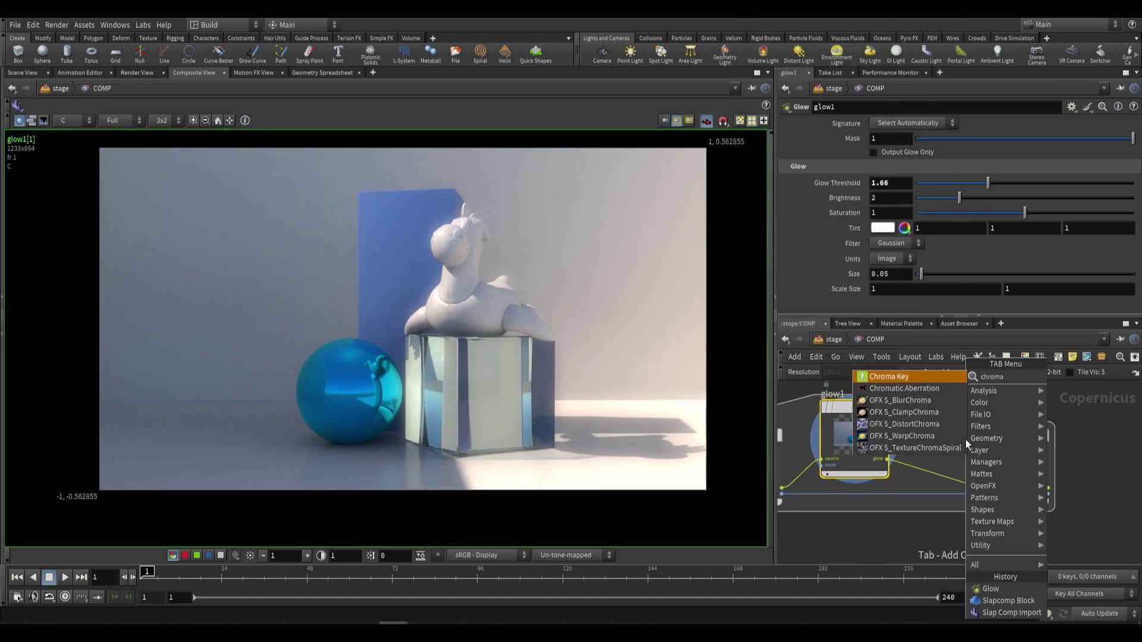
key(Down)
key(Return)
middle_drag(1035, 420, 967, 415)
scroll(966, 415, down, 1)
- Select and display block_end1, and inspect the combined glow and chromatic aberration result
click(1050, 427)
click(1026, 447)
scroll(452, 265, up, 2)
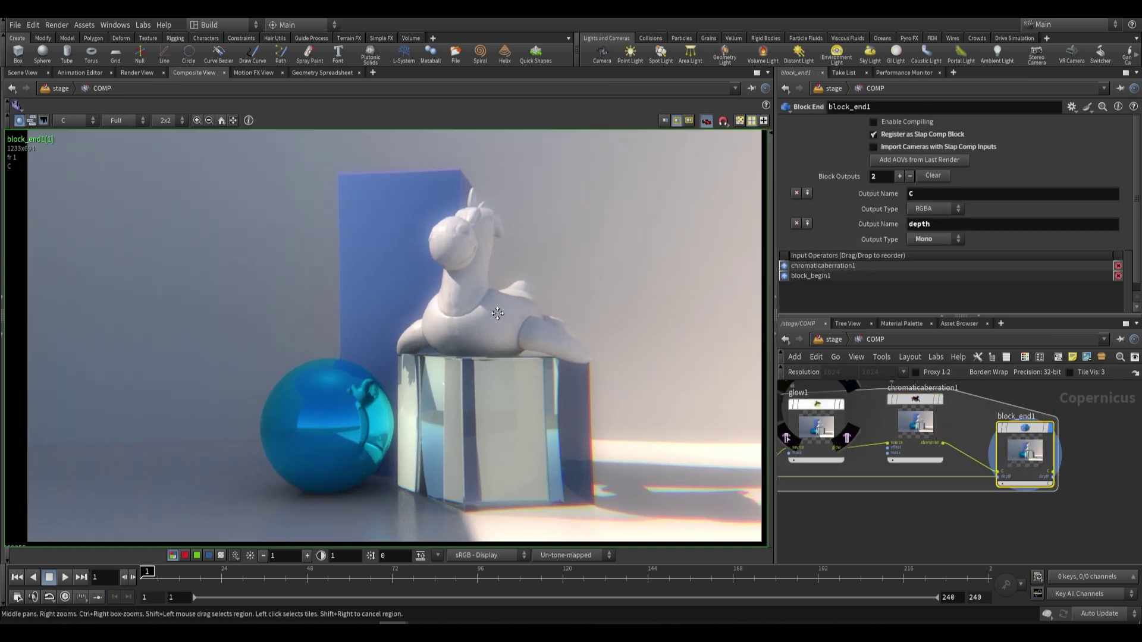
scroll(513, 309, down, 2)
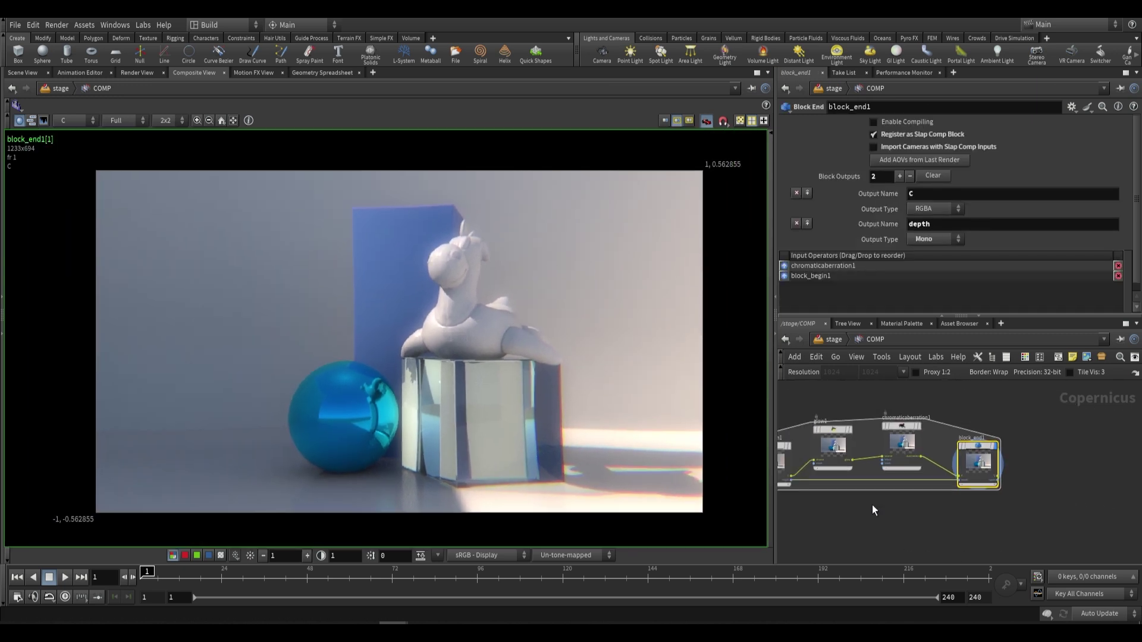
- Return to the stage network's Scene View and apply the /stage/COMP/block_end1 slap comp to the Karma viewport
key(u)
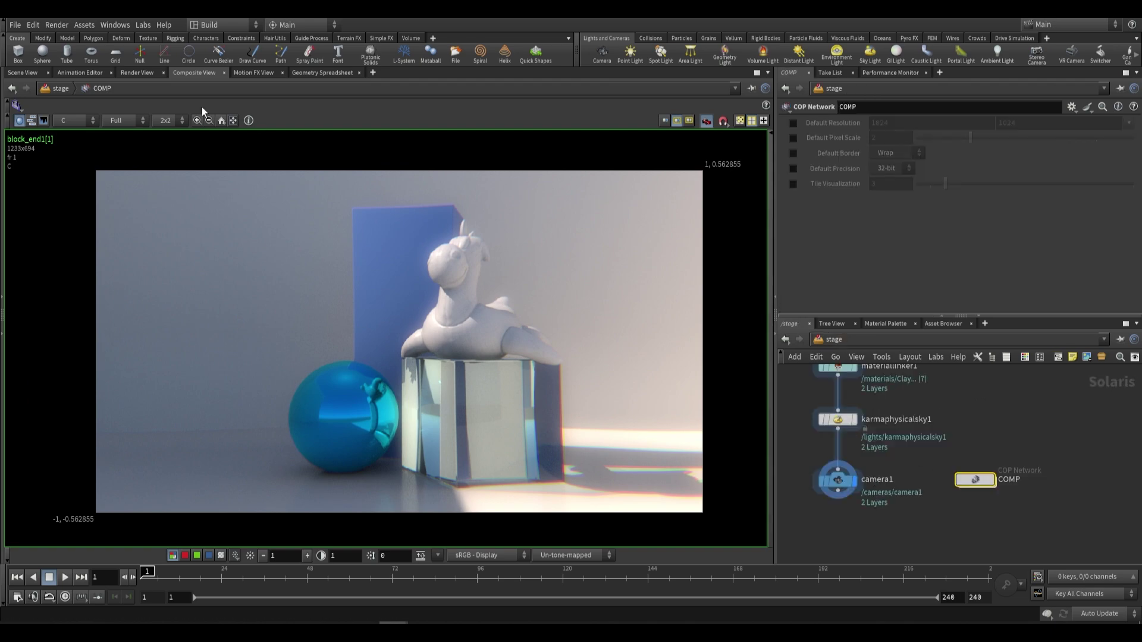
click(27, 75)
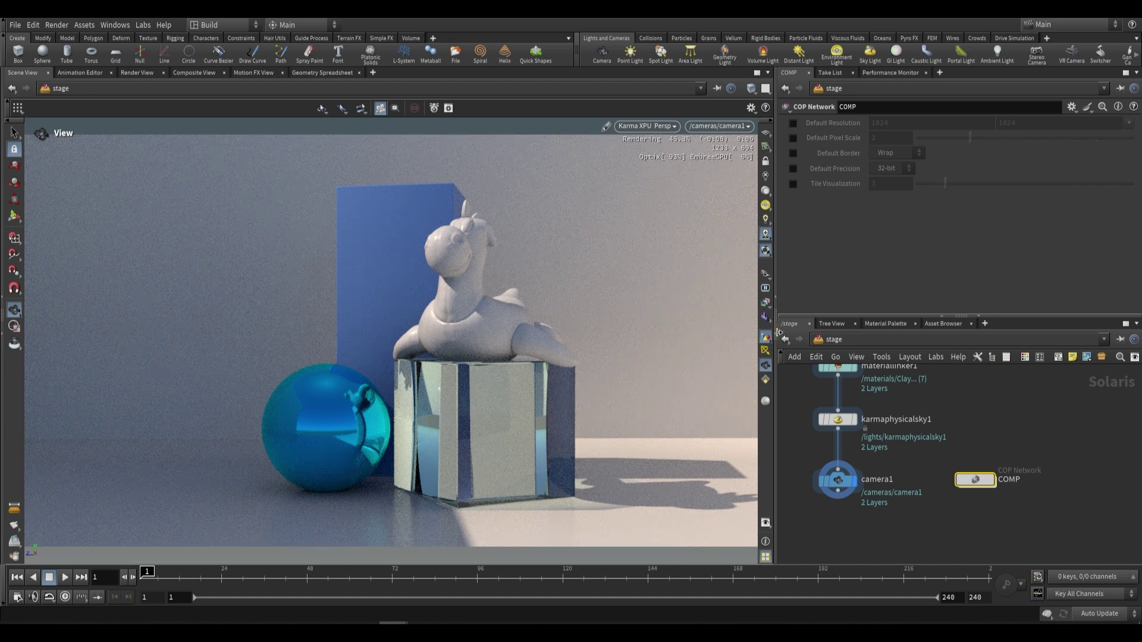
click(766, 304)
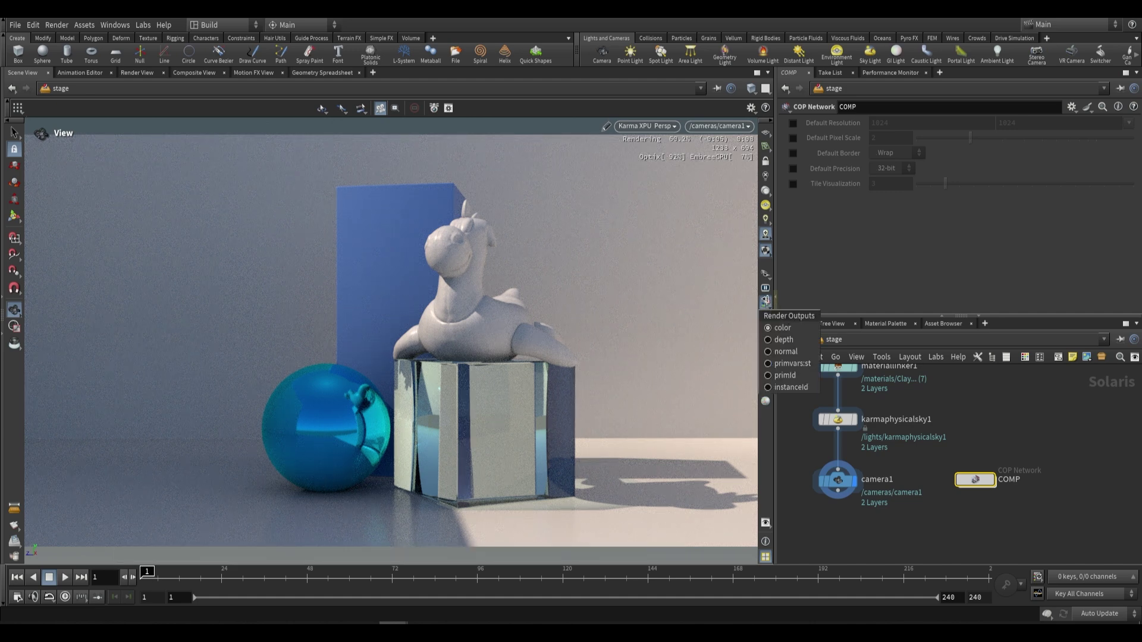
click(764, 302)
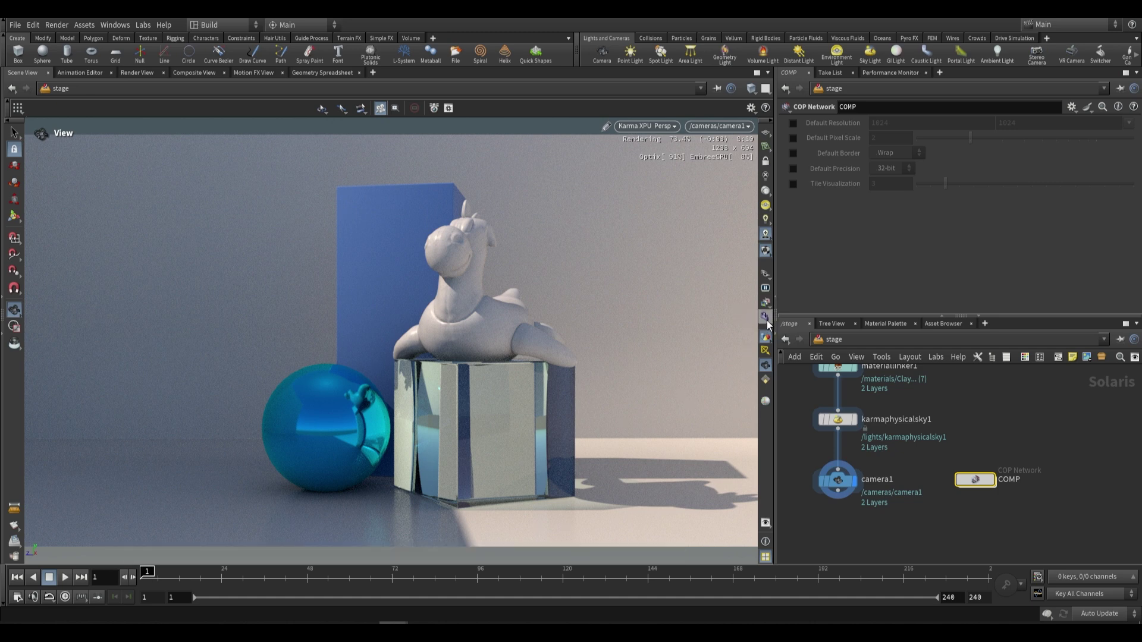
click(765, 320)
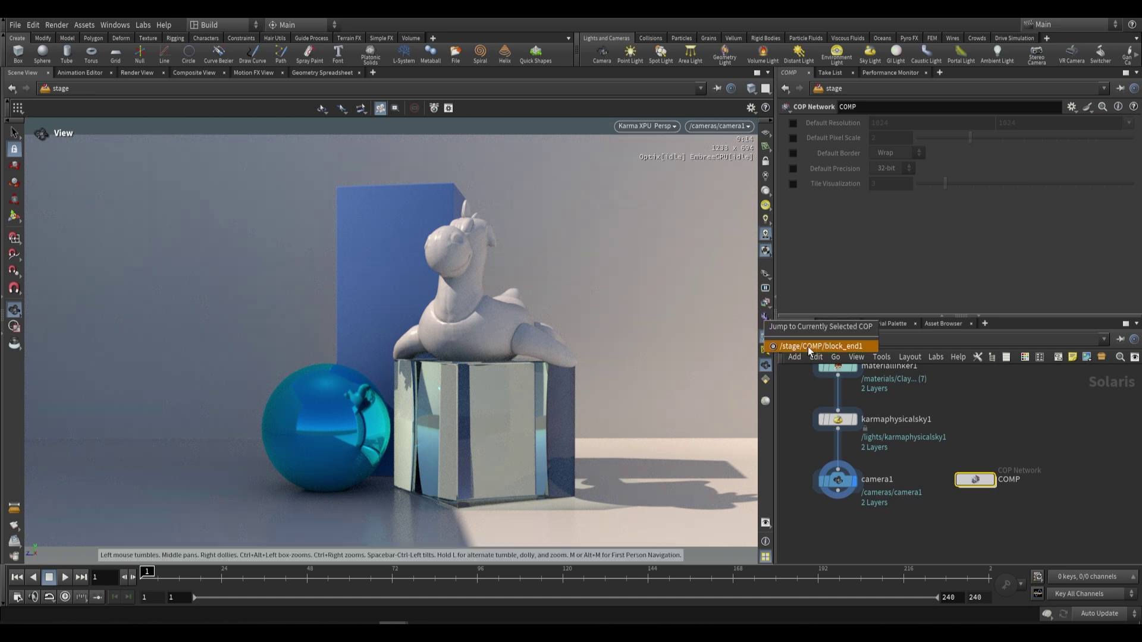
click(845, 349)
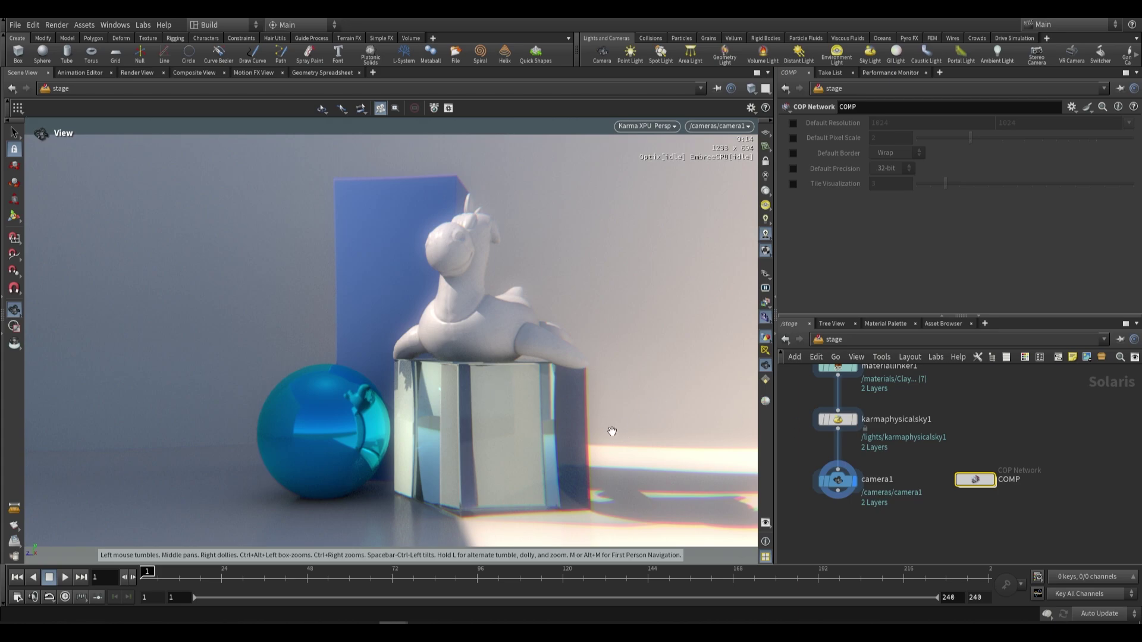
- Examine the slap comp from several viewing angles, comparing the stage's Karma viewport with the image inside the COMP network
drag(554, 398, 533, 296)
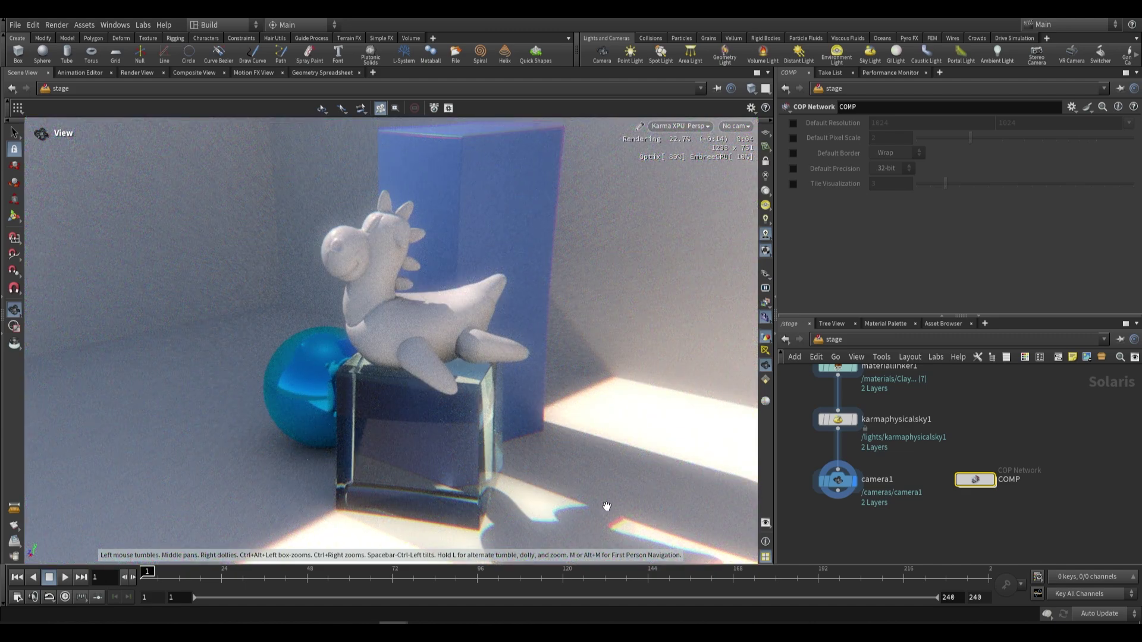
drag(605, 506, 578, 422)
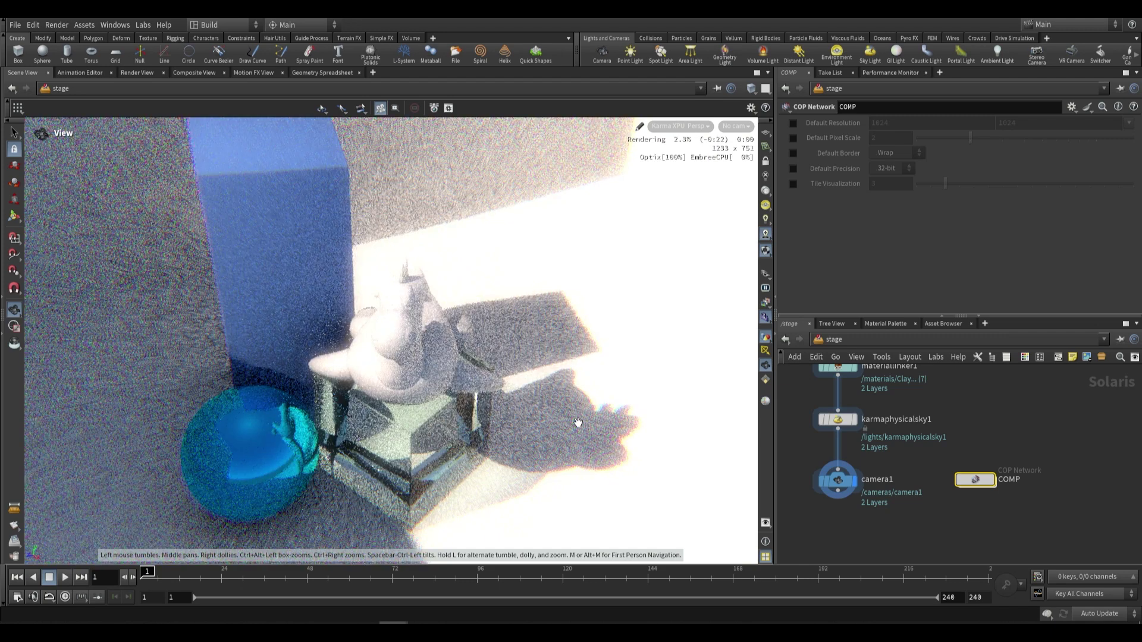
double_click(978, 480)
drag(653, 538, 400, 480)
scroll(397, 369, up, 5)
drag(397, 324, 392, 296)
scroll(393, 297, down, 3)
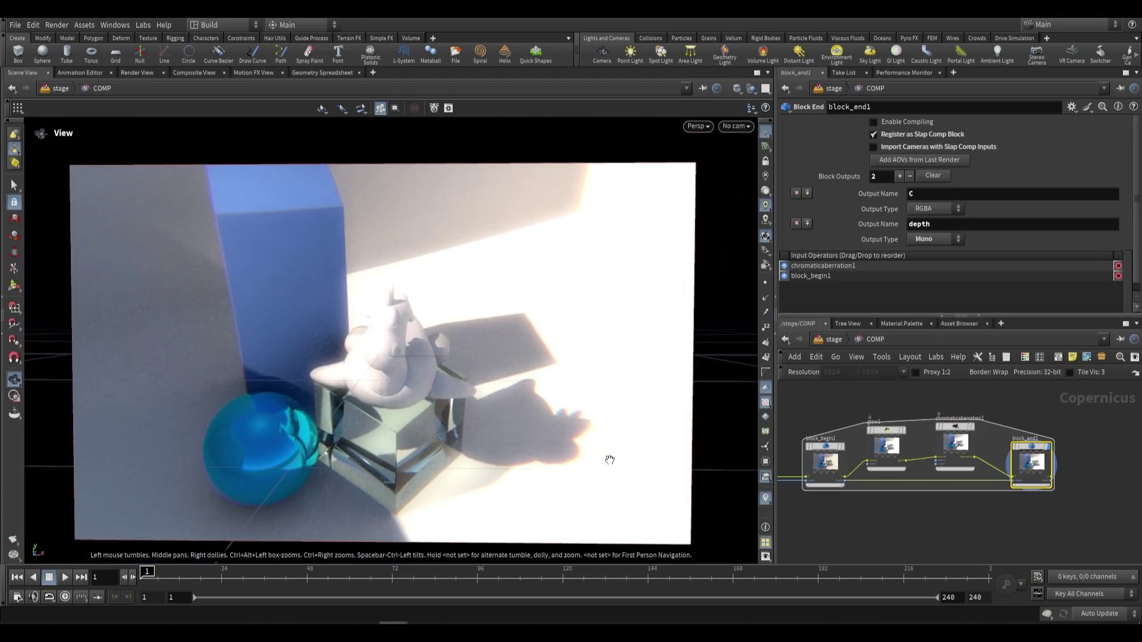
click(833, 339)
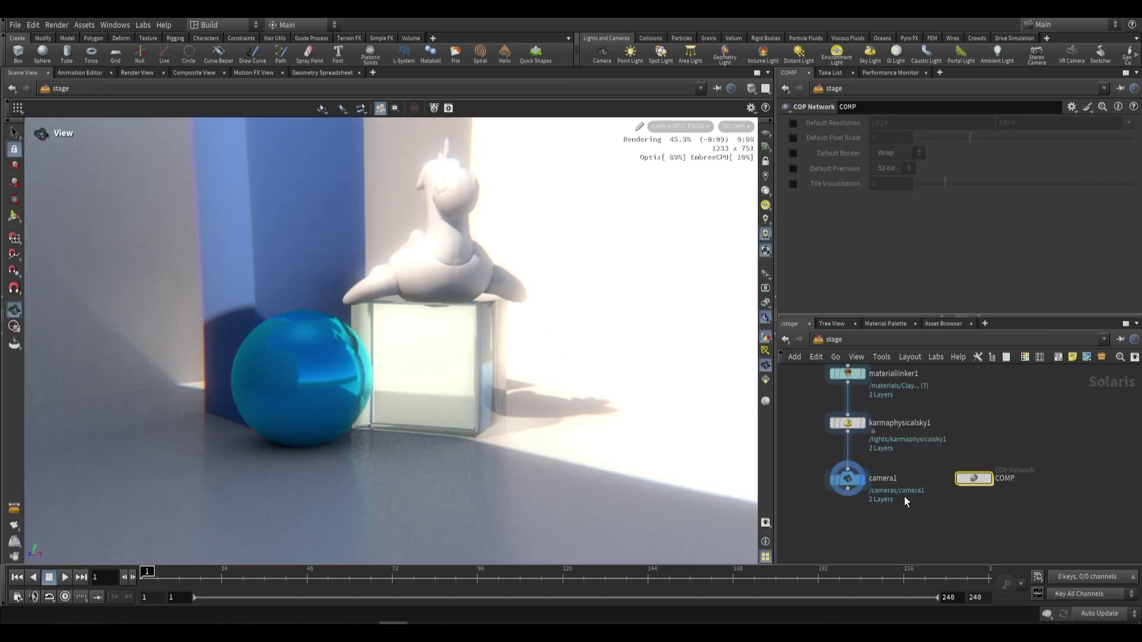
double_click(973, 479)
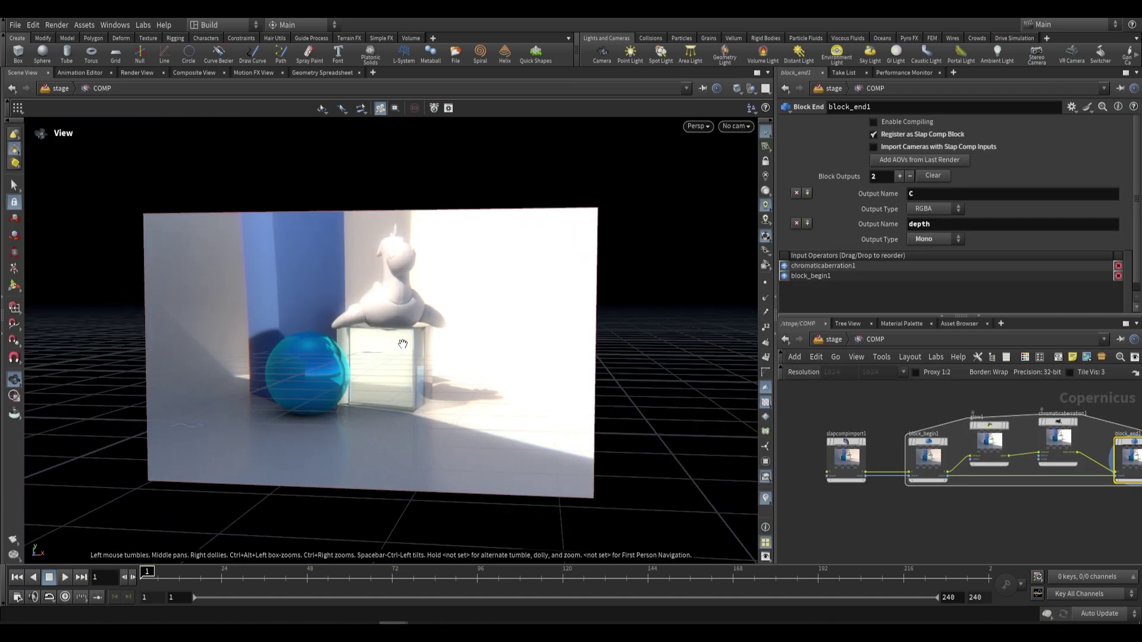
scroll(387, 354, up, 3)
- Return to the stage network and set the viewport to look through camera1
click(826, 341)
click(722, 126)
click(755, 155)
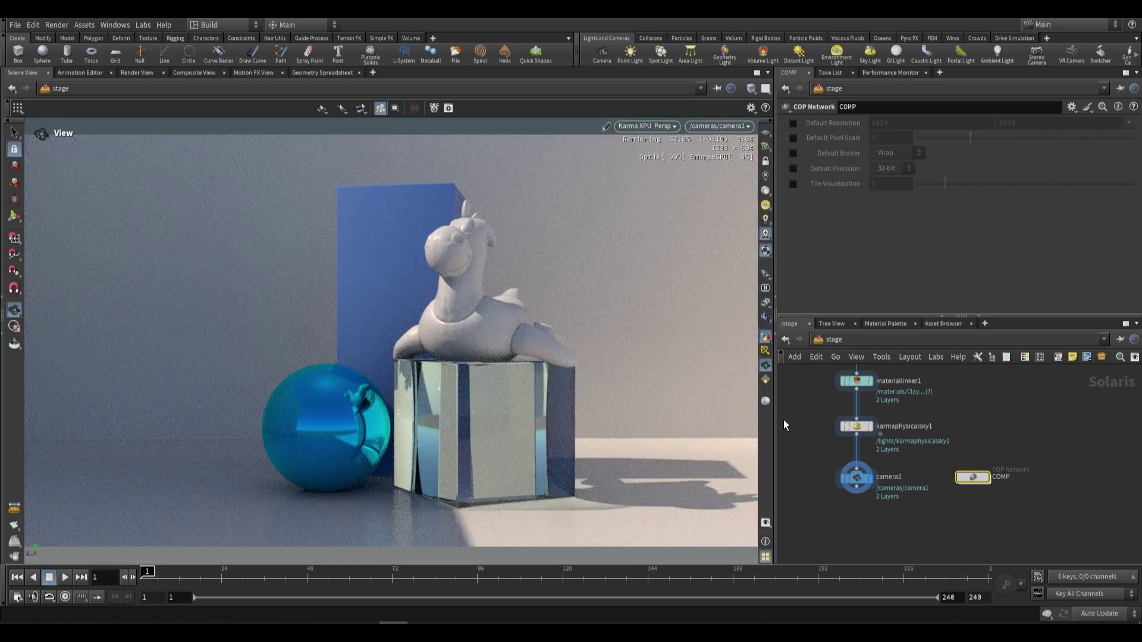
- Open the COMP network in the Composite View and move block_end1 farther from the Chromatic Aberration node
double_click(976, 481)
middle_drag(853, 421, 876, 412)
drag(1006, 460, 1055, 493)
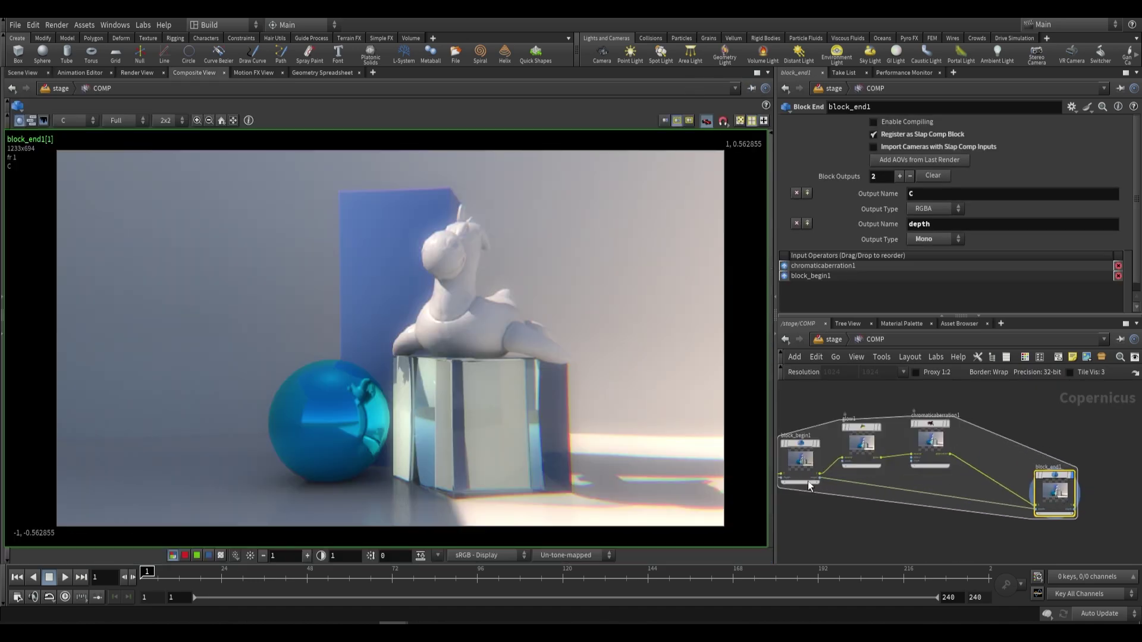
scroll(405, 370, up, 3)
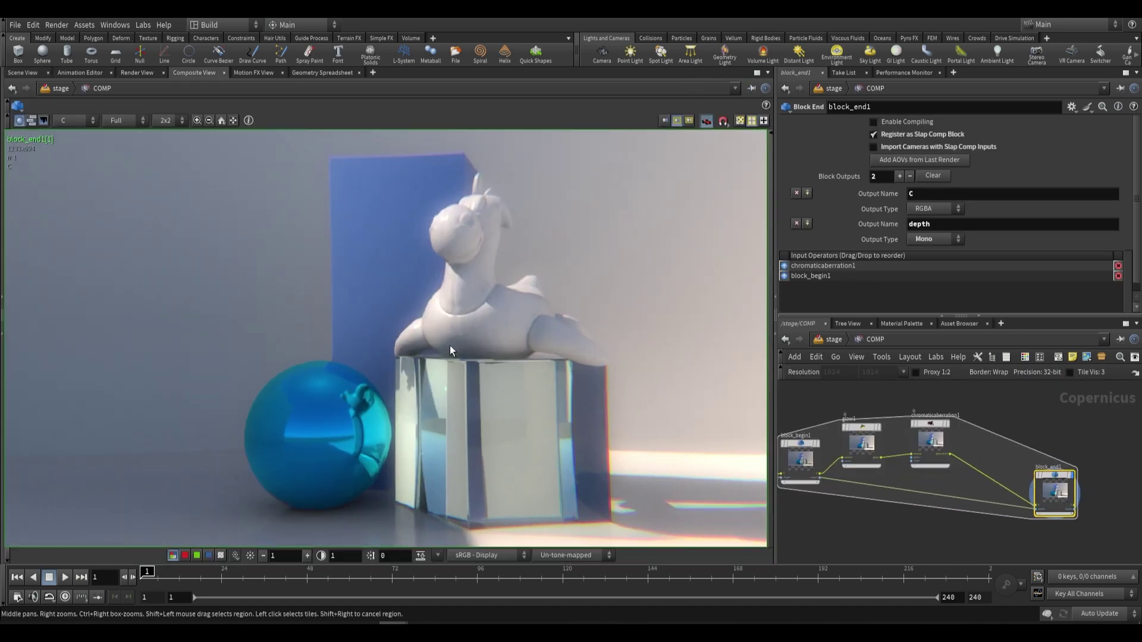
middle_drag(978, 443, 1001, 476)
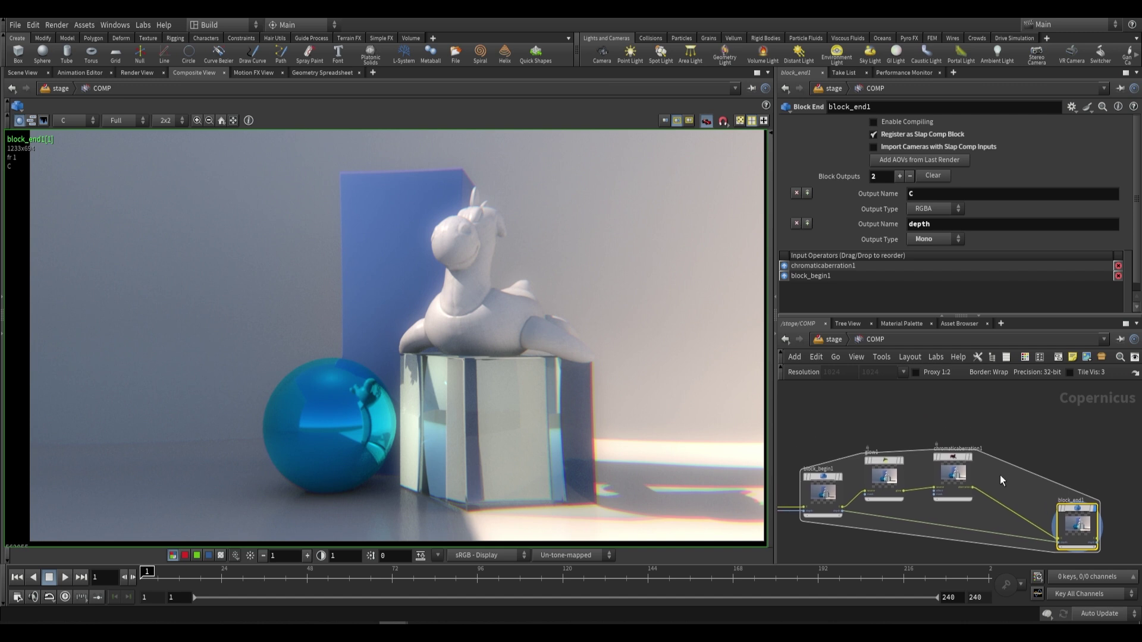
- Delete the Glow and Chromatic Aberration nodes and move block_end1 up in line with block_begin1
drag(1001, 476, 868, 440)
key(Delete)
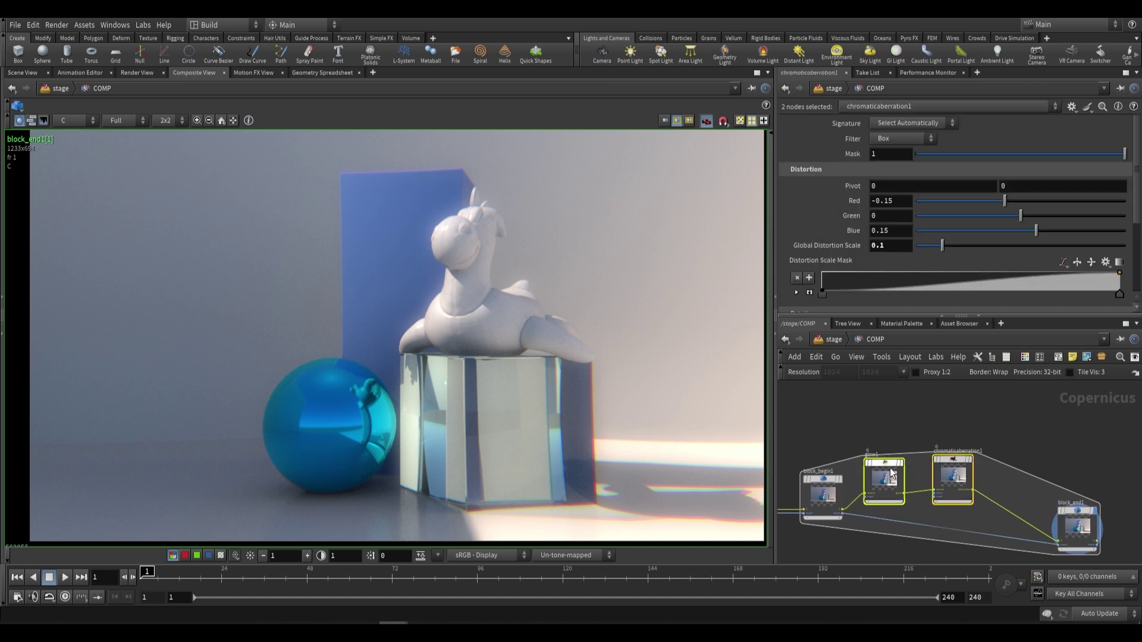
middle_drag(896, 472, 900, 447)
drag(1073, 501, 1072, 478)
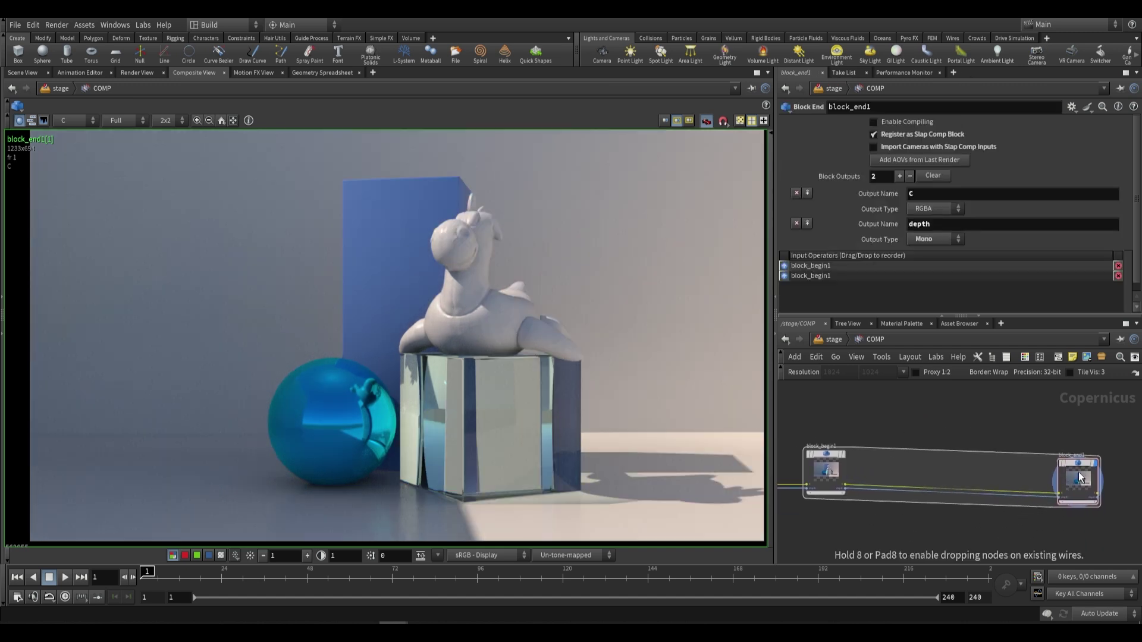
- Add an RGBA to Mono node fed by block_begin1's C output and display its greyscale result
scroll(901, 450, up, 3)
scroll(844, 473, up, 3)
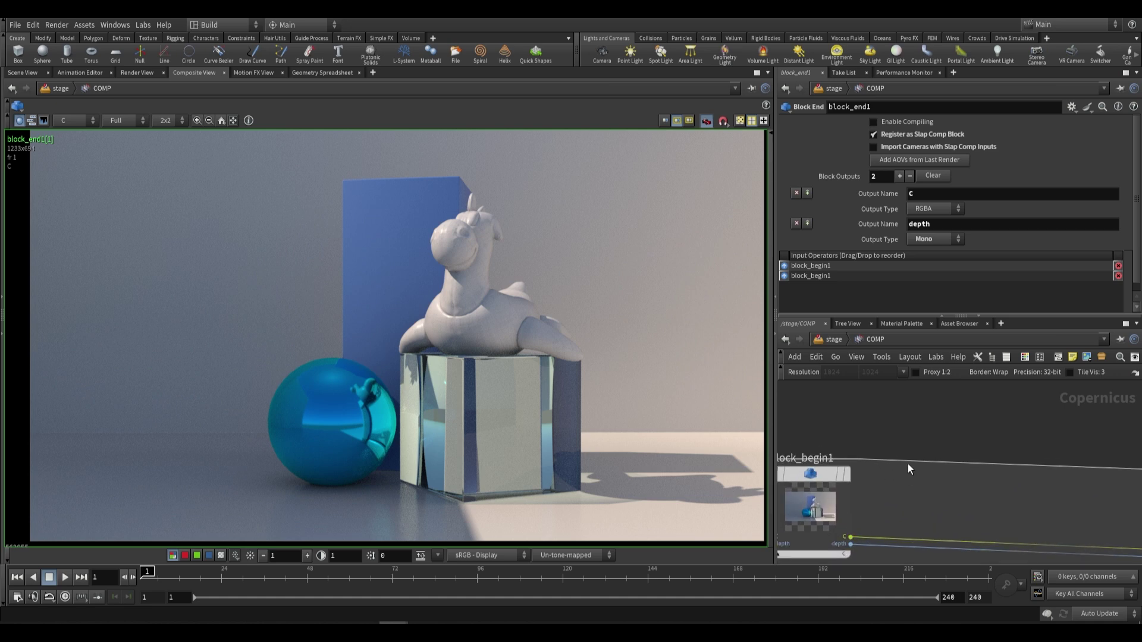
scroll(908, 439, down, 3)
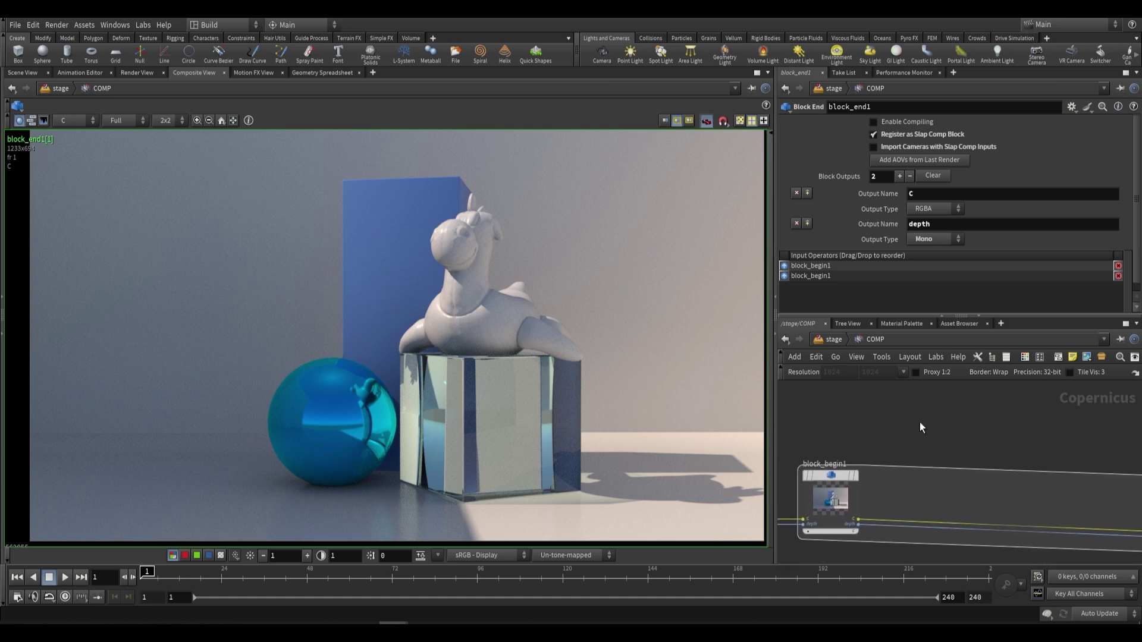
scroll(920, 423, down, 3)
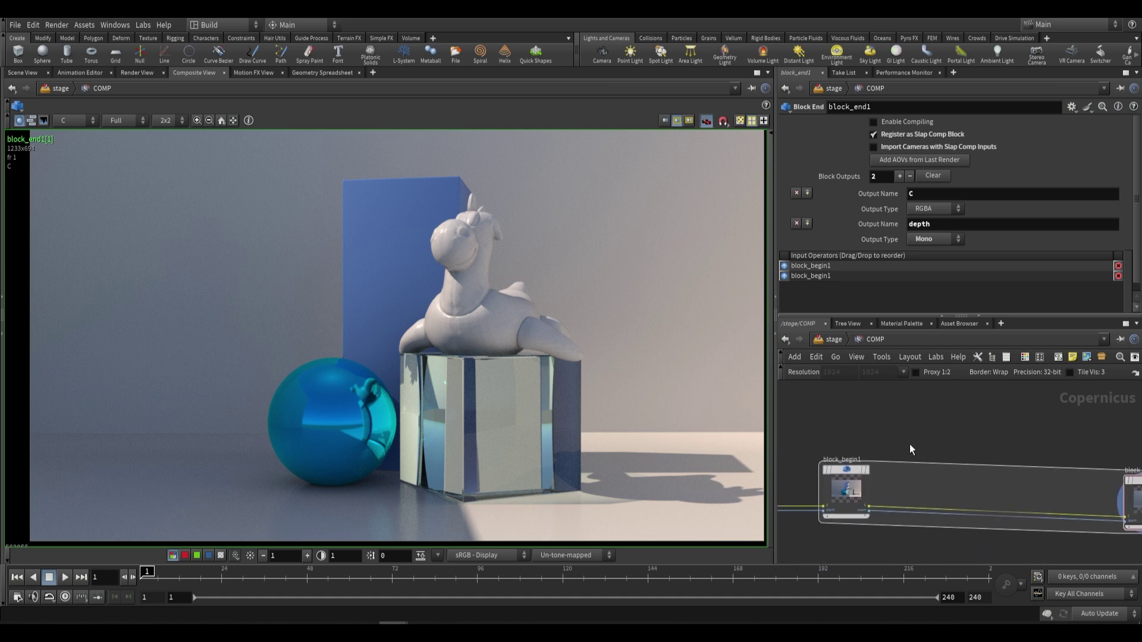
key(Tab)
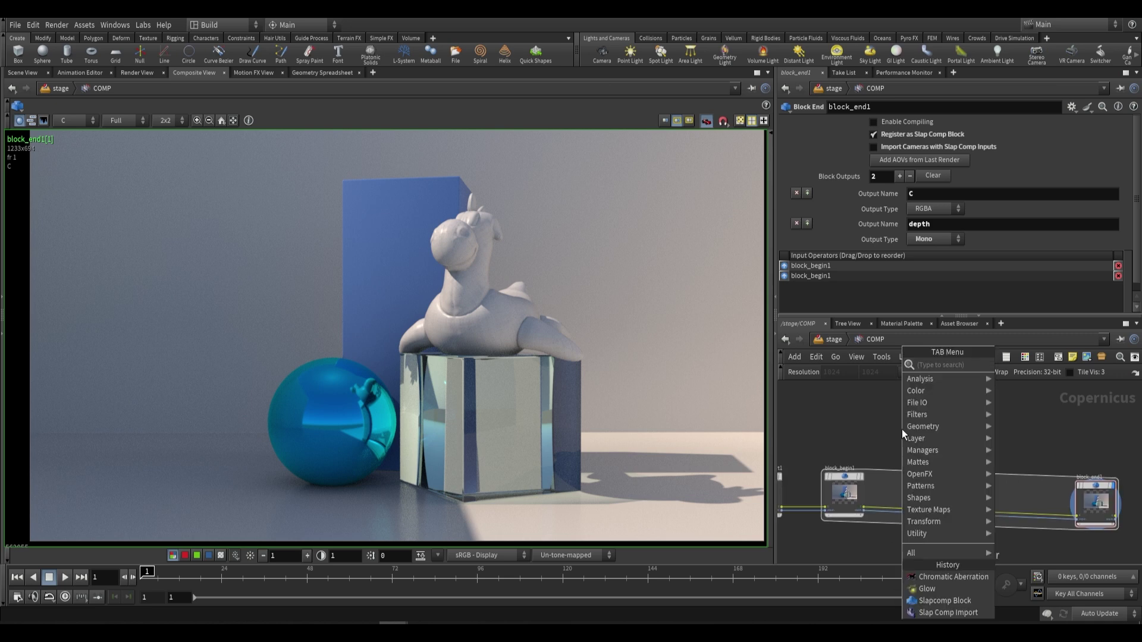
text(rgba to)
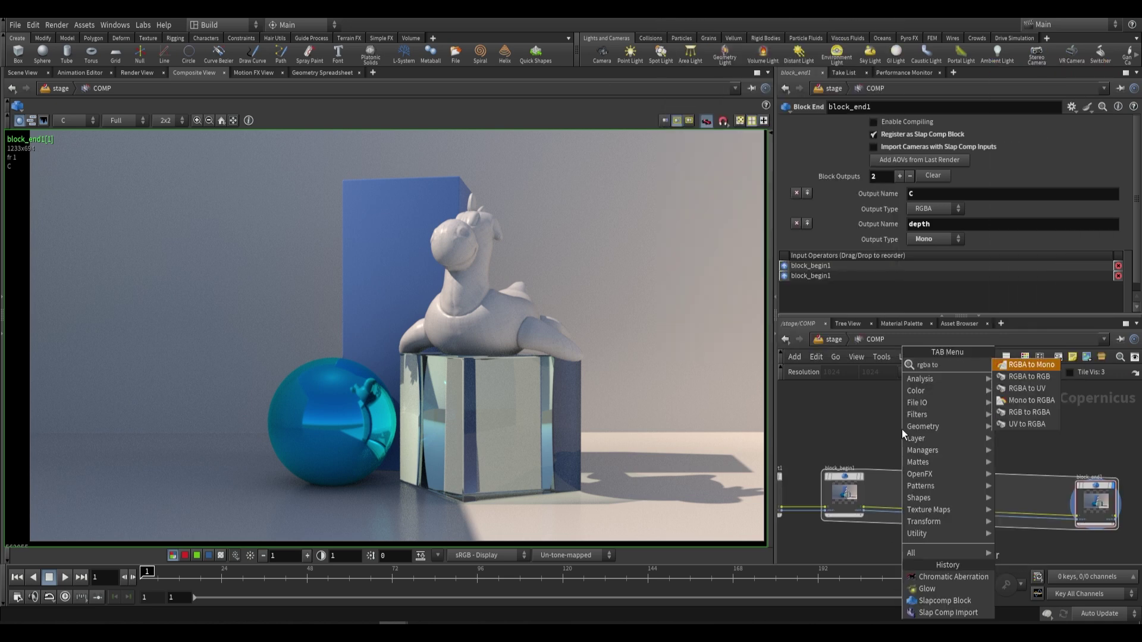
key(Return)
click(902, 429)
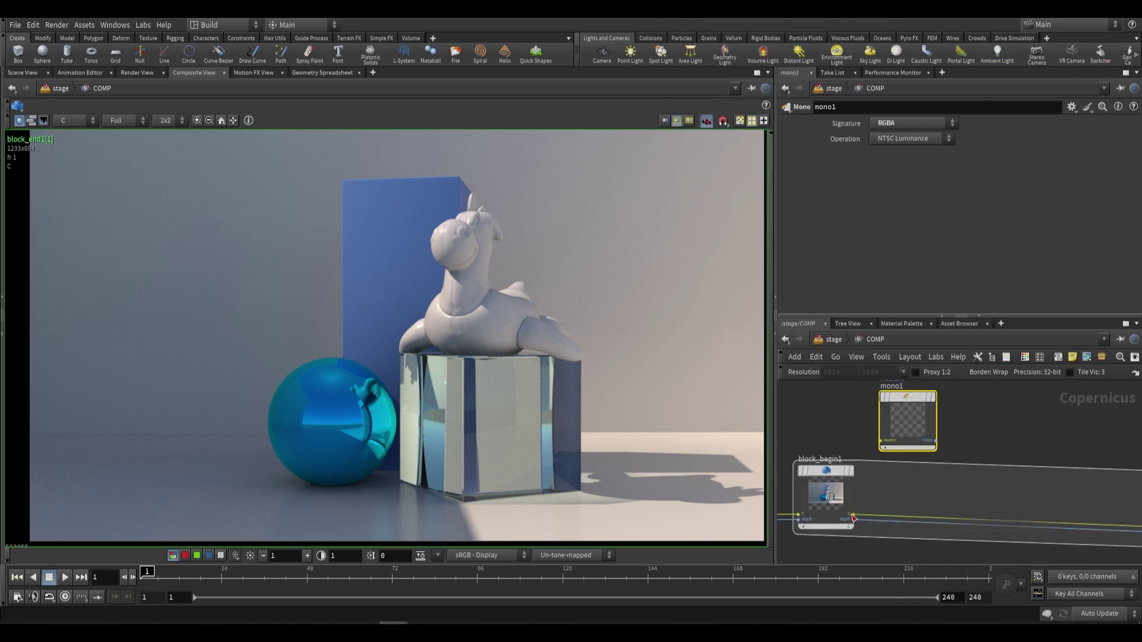
click(933, 397)
scroll(484, 323, down, 2)
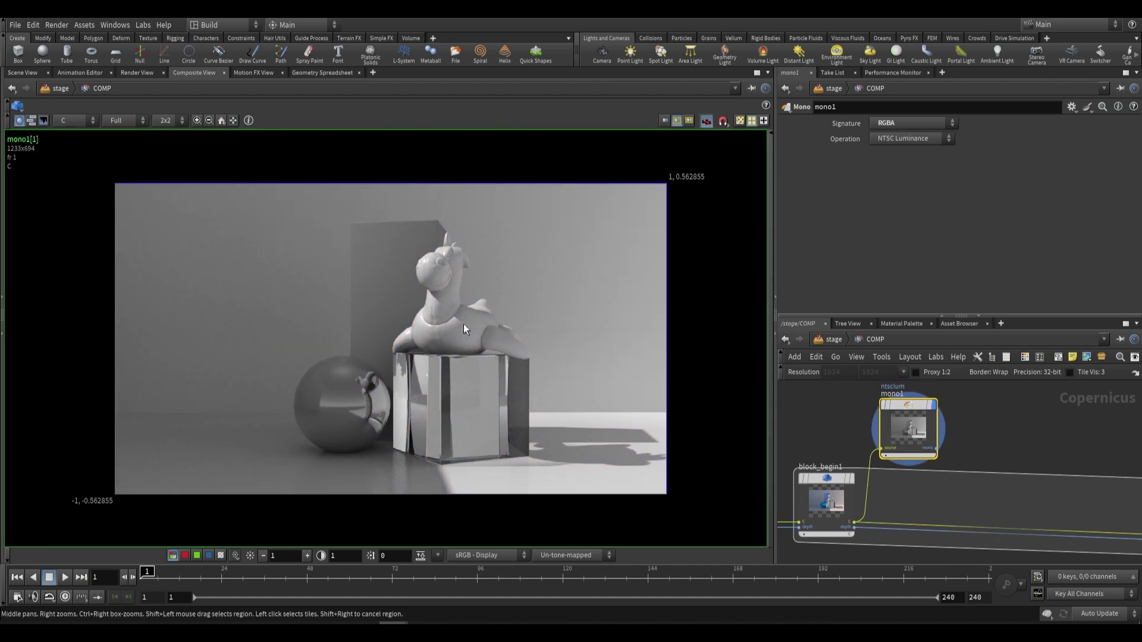
- Rename the RGBA to Mono node as VALUES
scroll(426, 408, up, 3)
scroll(461, 316, down, 1)
scroll(946, 448, down, 2)
scroll(936, 428, up, 2)
middle_drag(910, 395, 915, 442)
click(906, 445)
double_click(906, 445)
text(VALUES)
key(Return)
- Add a Divide node with block_begin1's C output as background and VALUES as foreground, and display it
key(Tab)
text(div)
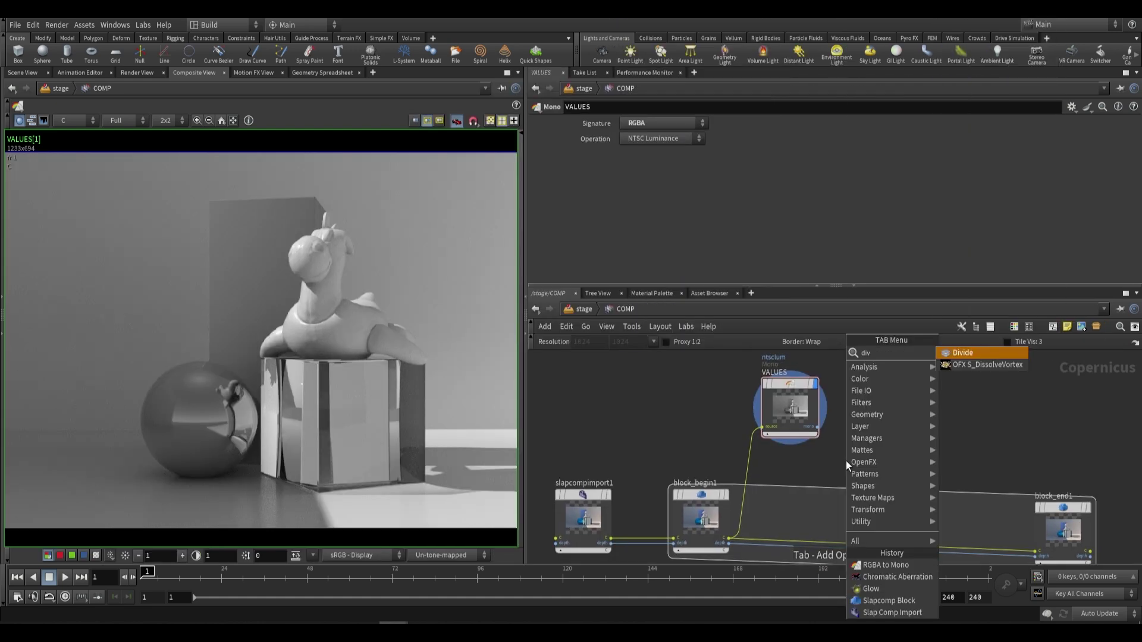
key(Return)
click(846, 461)
click(728, 538)
click(857, 458)
click(798, 427)
click(857, 463)
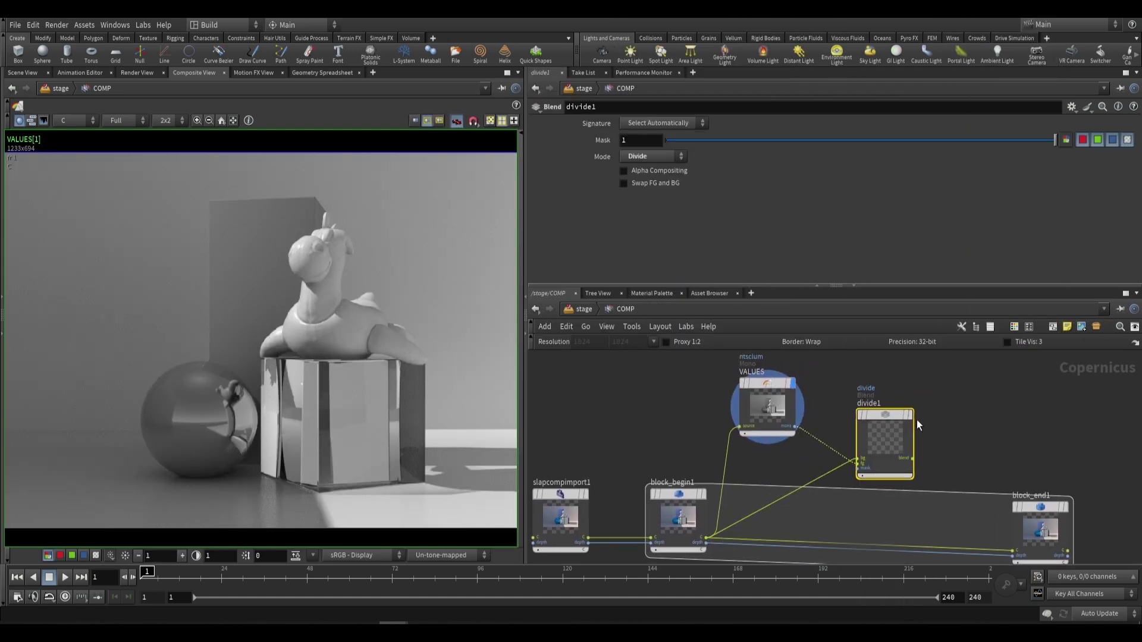
click(919, 431)
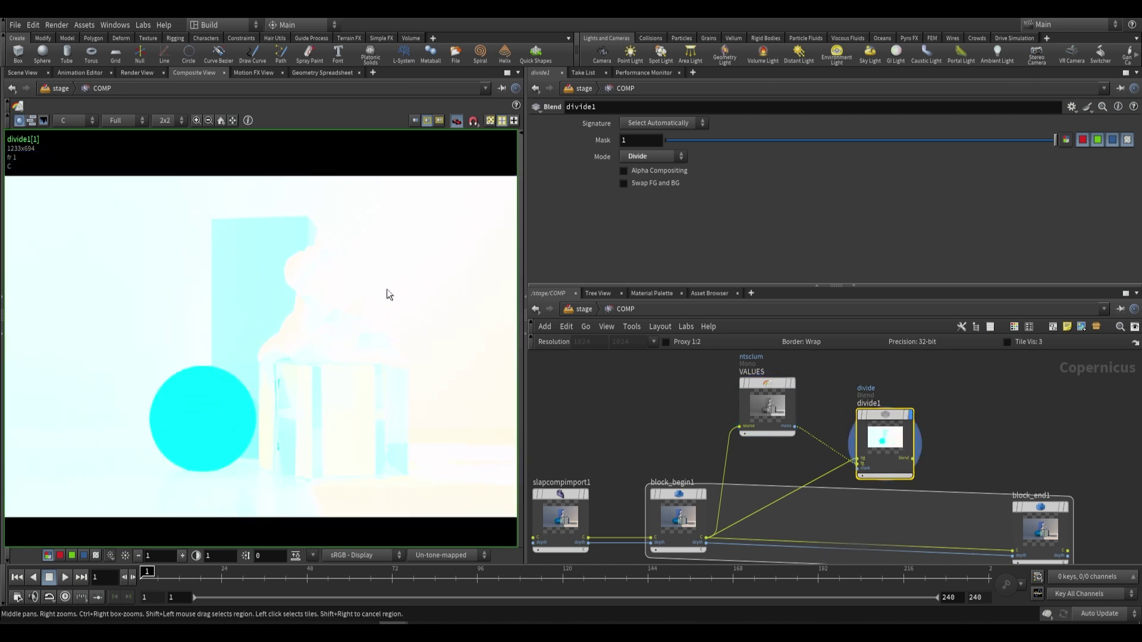
- Rename the Divide node as COLOR
scroll(862, 390, up, 2)
double_click(875, 406)
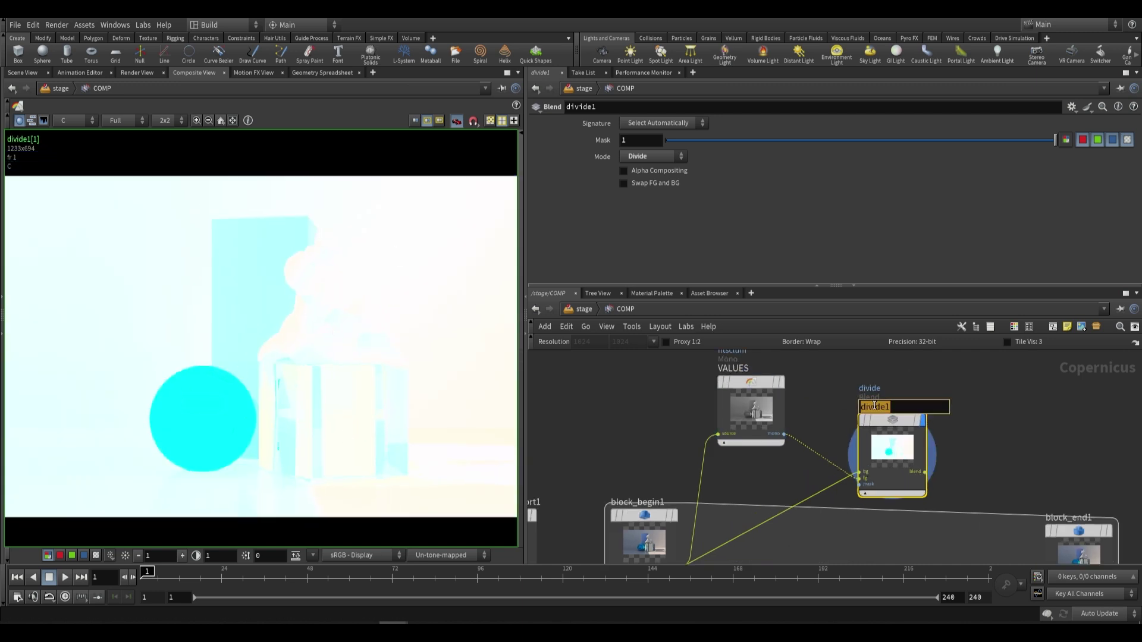
text(COLOR)
key(Return)
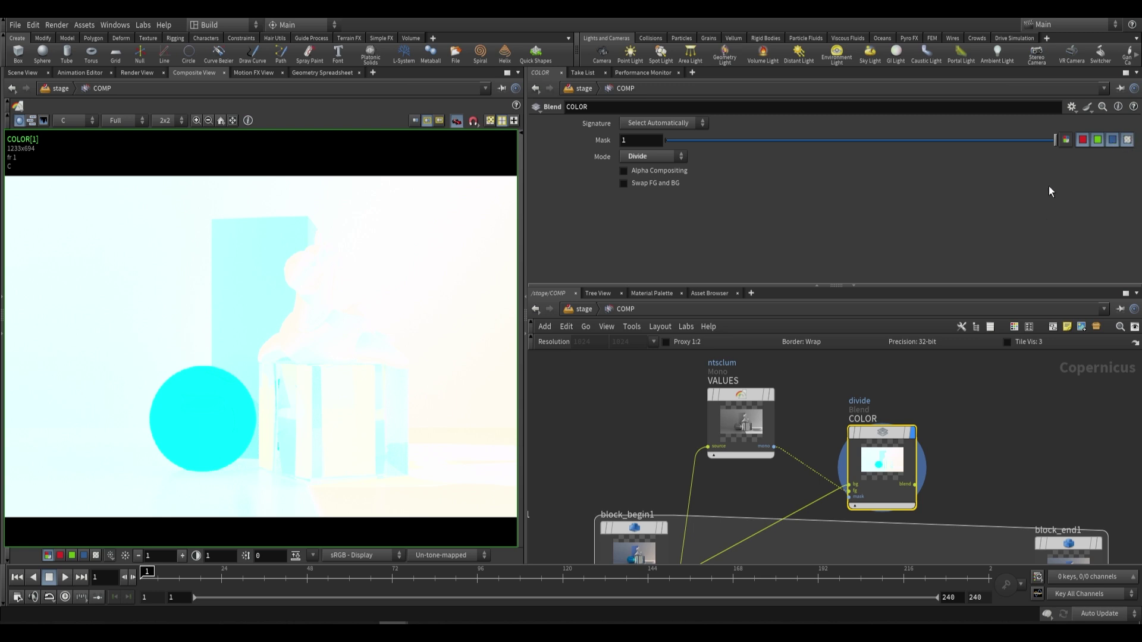
- Add a Multiply node with COLOR as background and VALUES as foreground to recombine the two
key(h)
key(Tab)
text(mu)
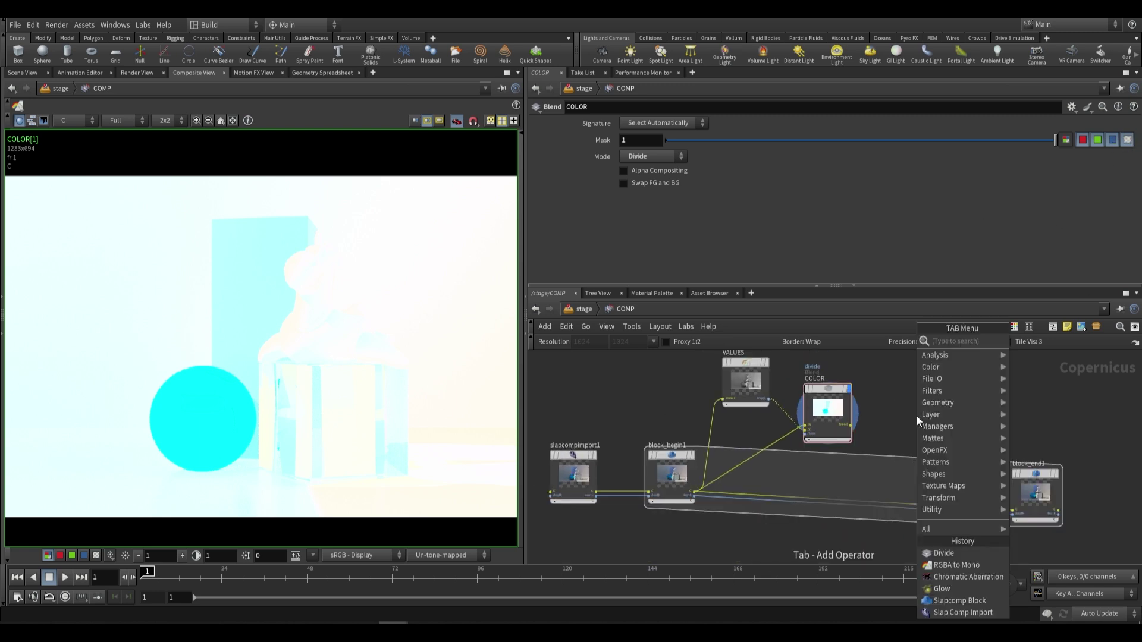
key(Return)
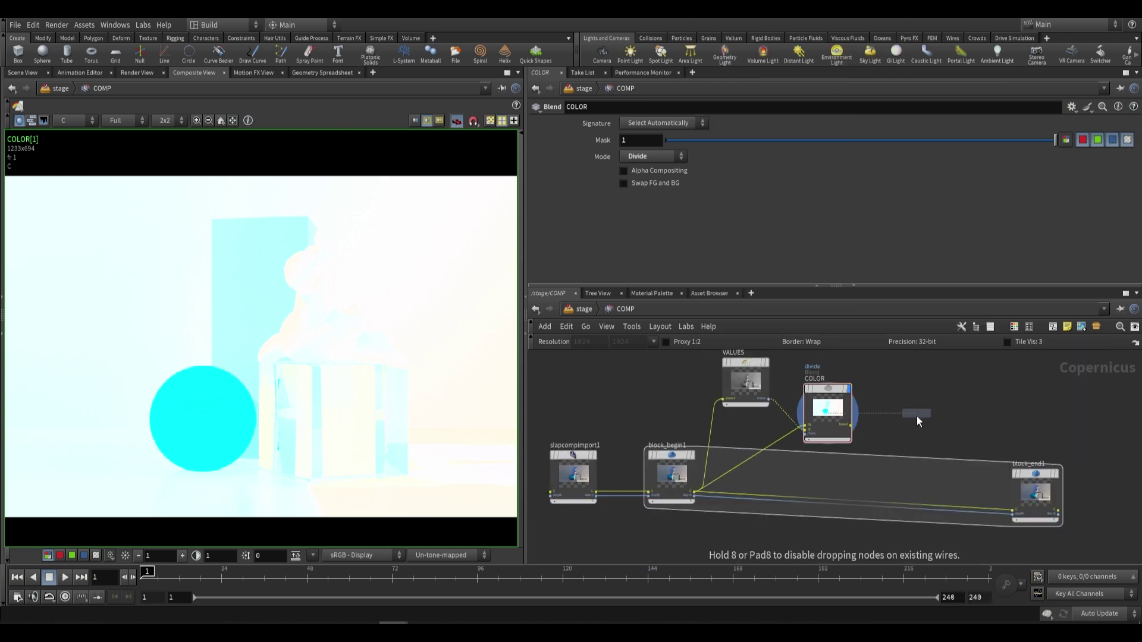
click(922, 415)
scroll(855, 426, up, 2)
click(929, 469)
click(742, 396)
click(930, 475)
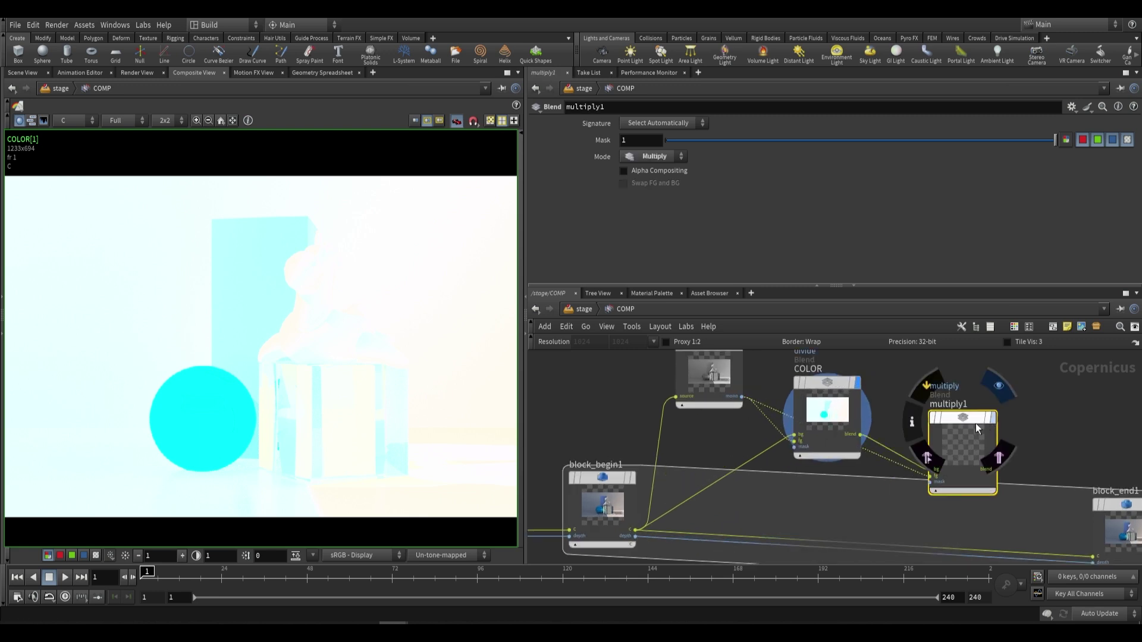
- Compare the multiply1 result with the original image from block_begin1
click(993, 427)
click(632, 478)
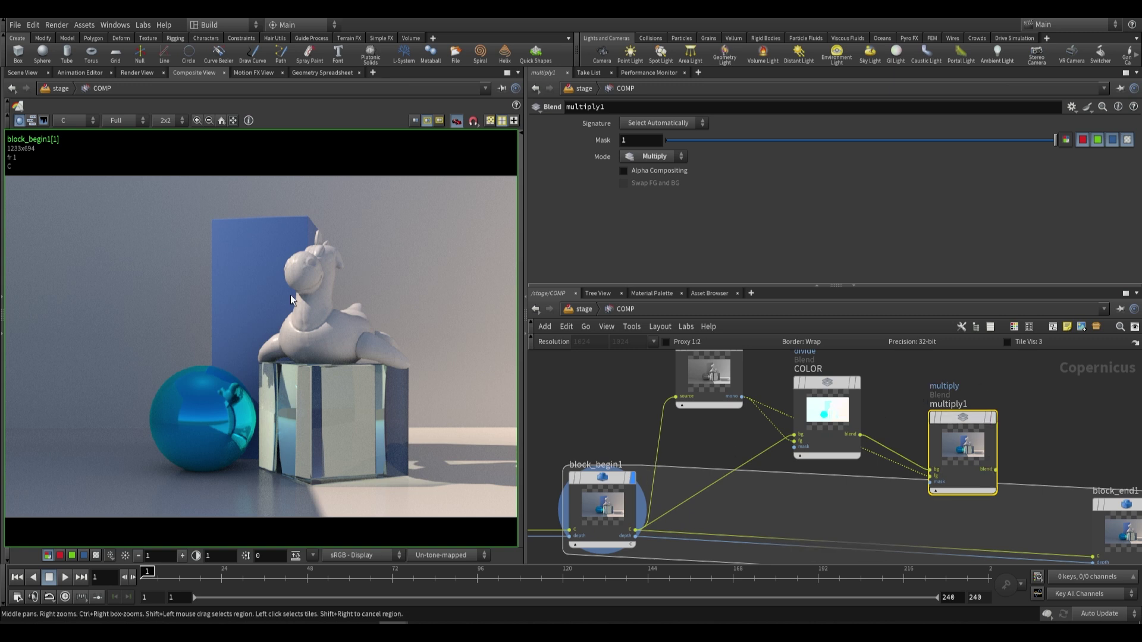
scroll(262, 281, up, 3)
scroll(268, 280, down, 2)
click(994, 418)
middle_drag(994, 419, 995, 454)
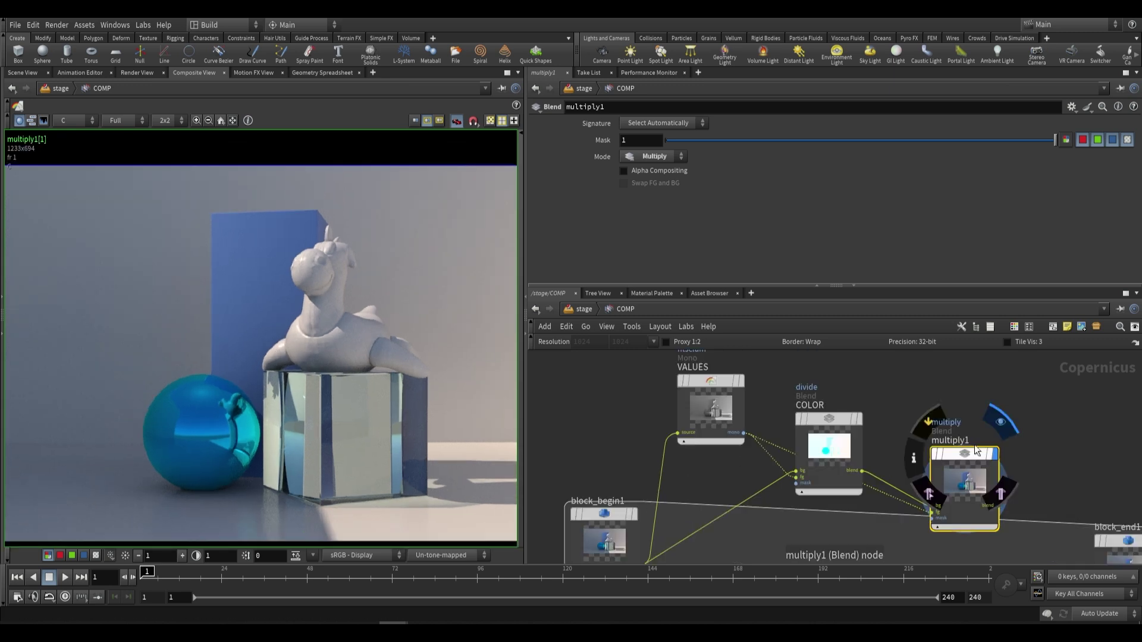
- Spread out the node layout by lowering COLOR and block_end1, shifting multiply1 outward and raising VALUES
middle_drag(860, 424, 888, 398)
drag(840, 404, 800, 463)
middle_drag(892, 455, 835, 468)
drag(938, 469, 955, 468)
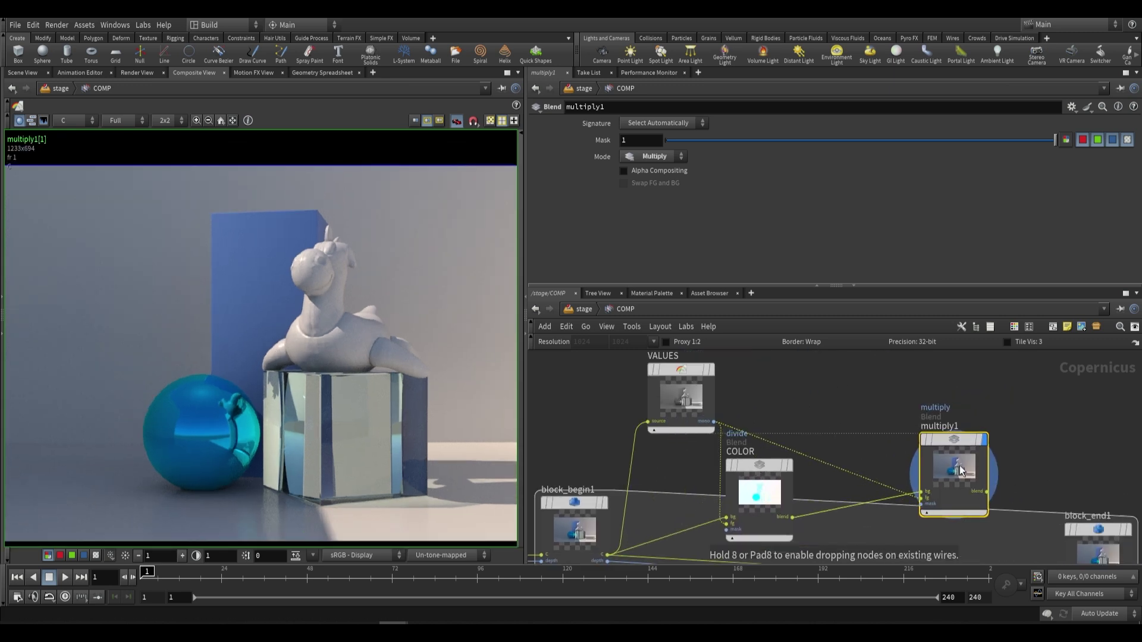
middle_drag(796, 412, 787, 379)
scroll(788, 379, down, 2)
drag(1000, 476, 1000, 528)
middle_drag(794, 402, 798, 471)
drag(715, 433, 711, 398)
- Move multiply1 farther from COLOR and display the VALUES node's output
scroll(728, 388, up, 2)
click(726, 383)
middle_drag(783, 440, 775, 395)
click(785, 459)
drag(919, 441, 952, 428)
middle_drag(871, 390, 887, 440)
scroll(751, 394, up, 2)
click(730, 385)
middle_drag(807, 450, 801, 415)
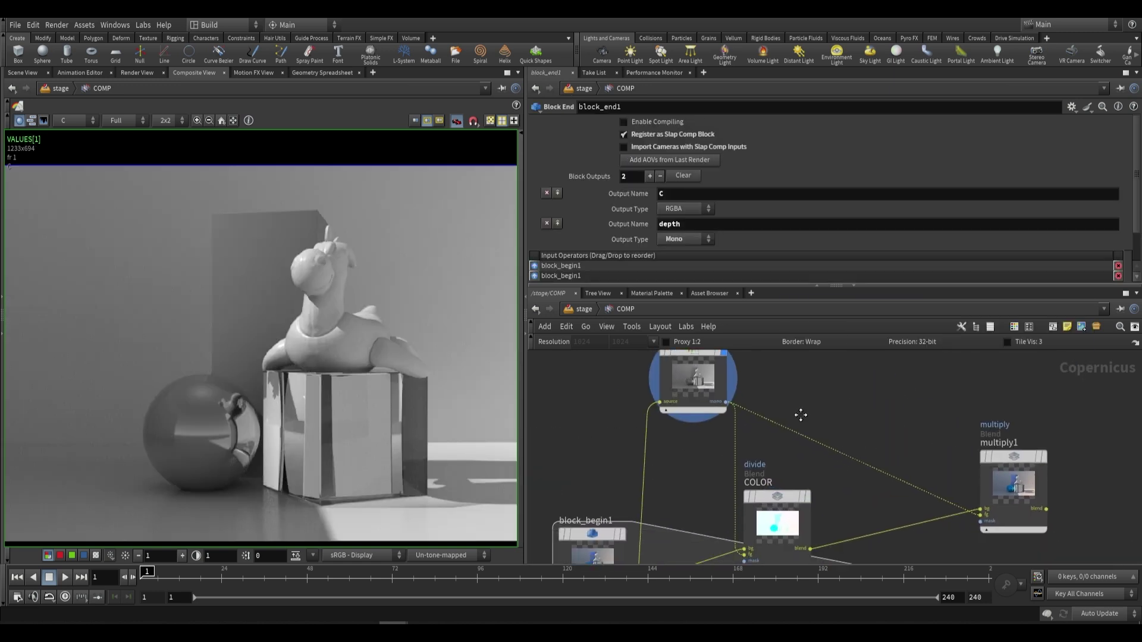
- Insert a Quantize node between VALUES and multiply1 and display its output
middle_drag(796, 468, 781, 466)
key(Tab)
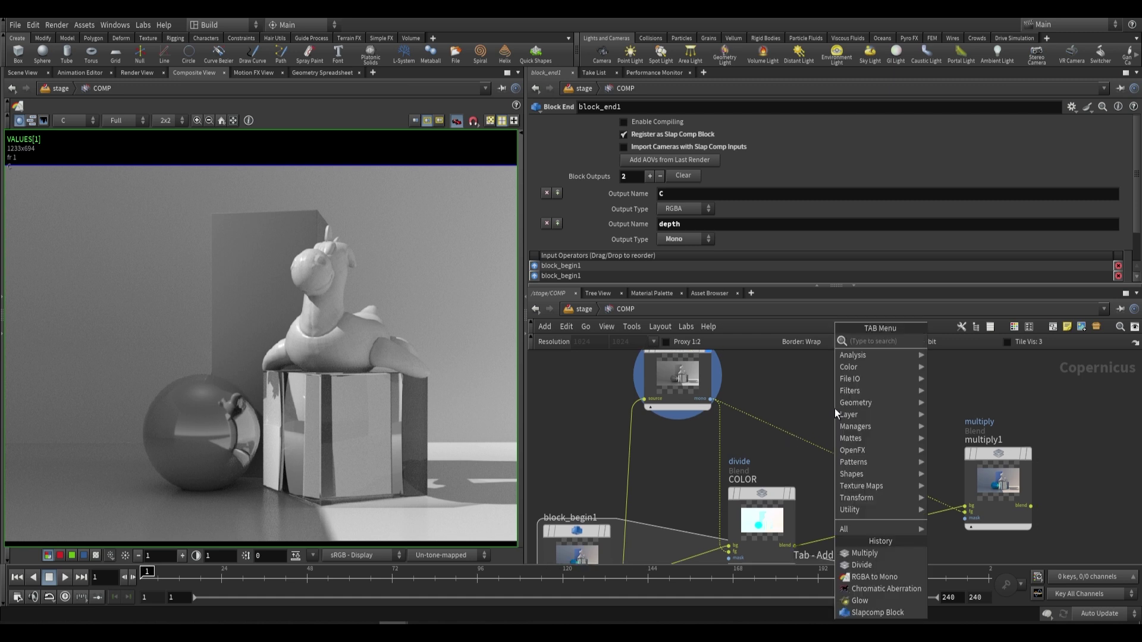
text(qua)
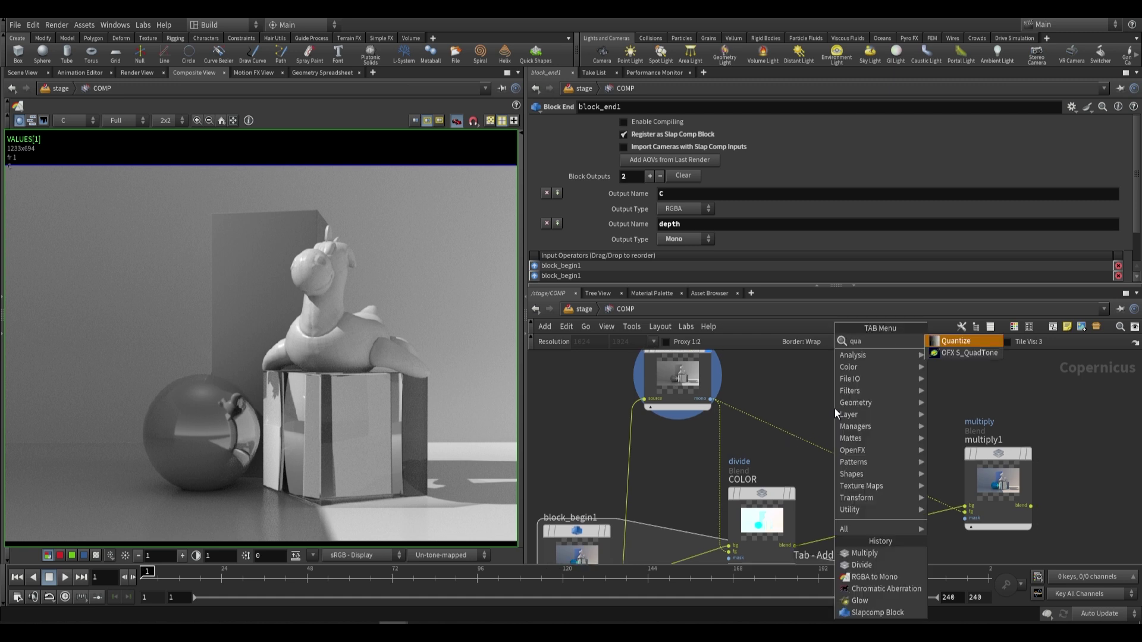
key(Return)
click(830, 404)
click(820, 404)
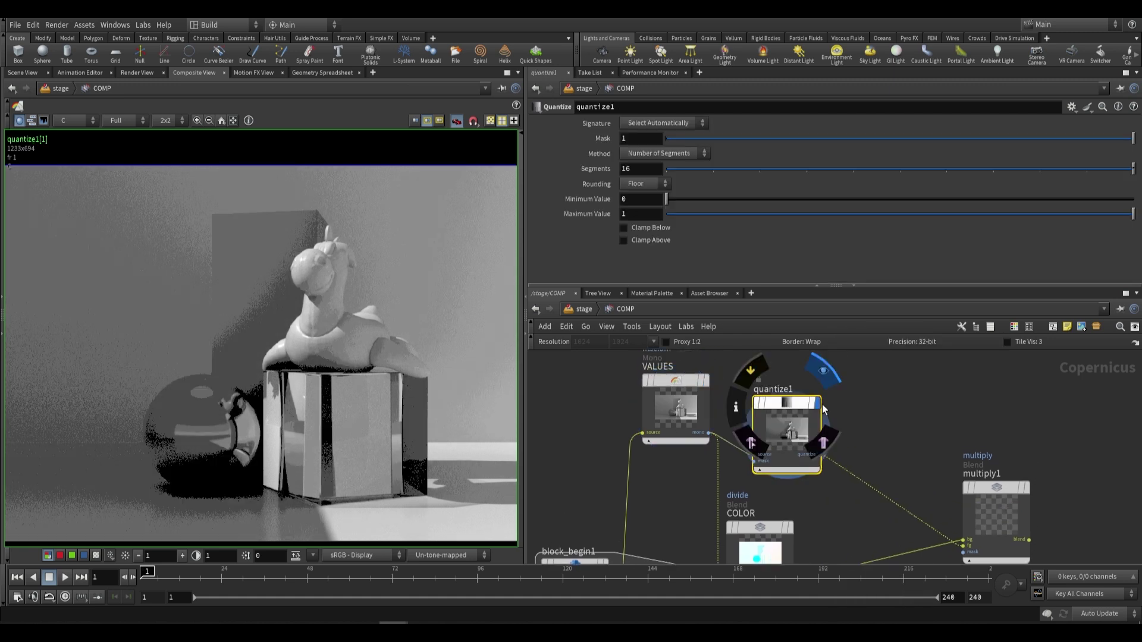
- Set the Quantize node's rounding to Closest and reduce its segments to 7
middle_drag(324, 393, 314, 341)
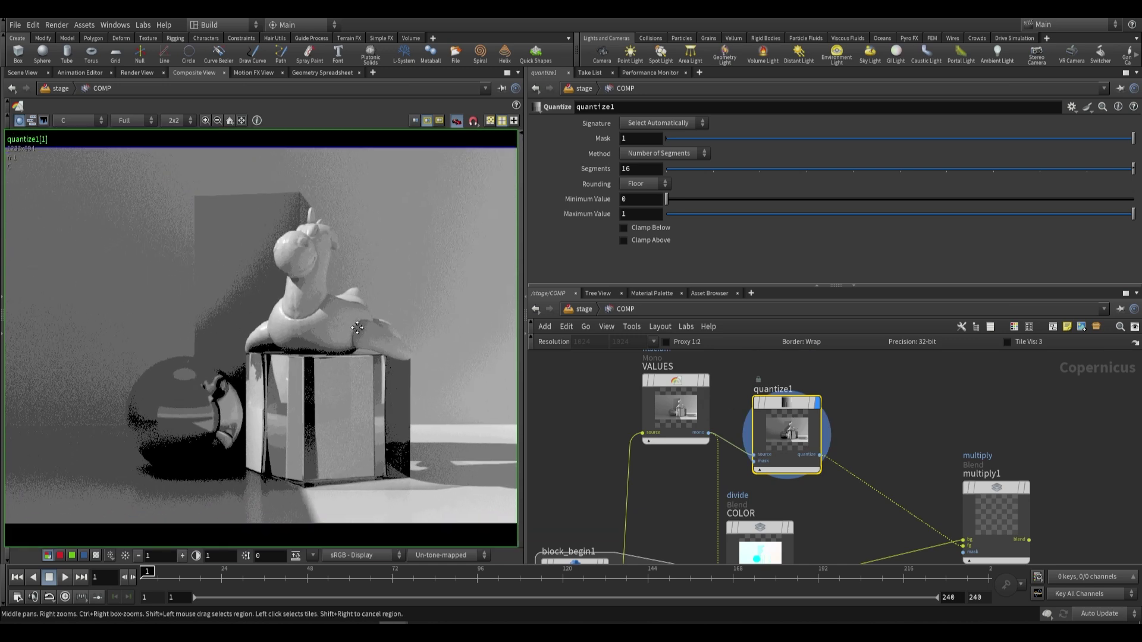
click(660, 184)
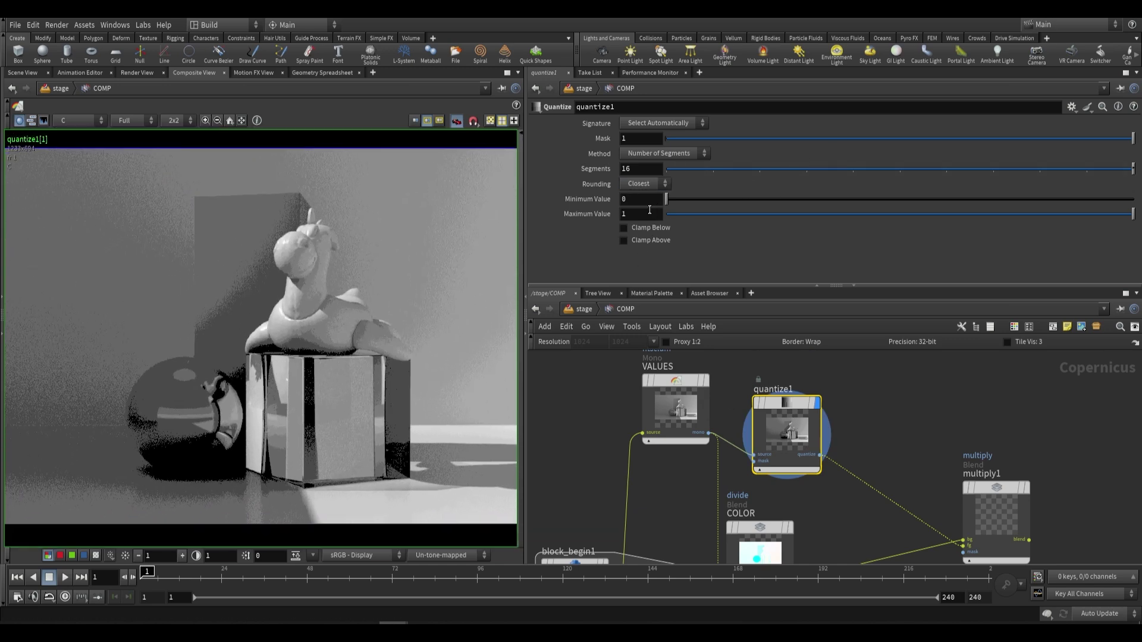
click(648, 208)
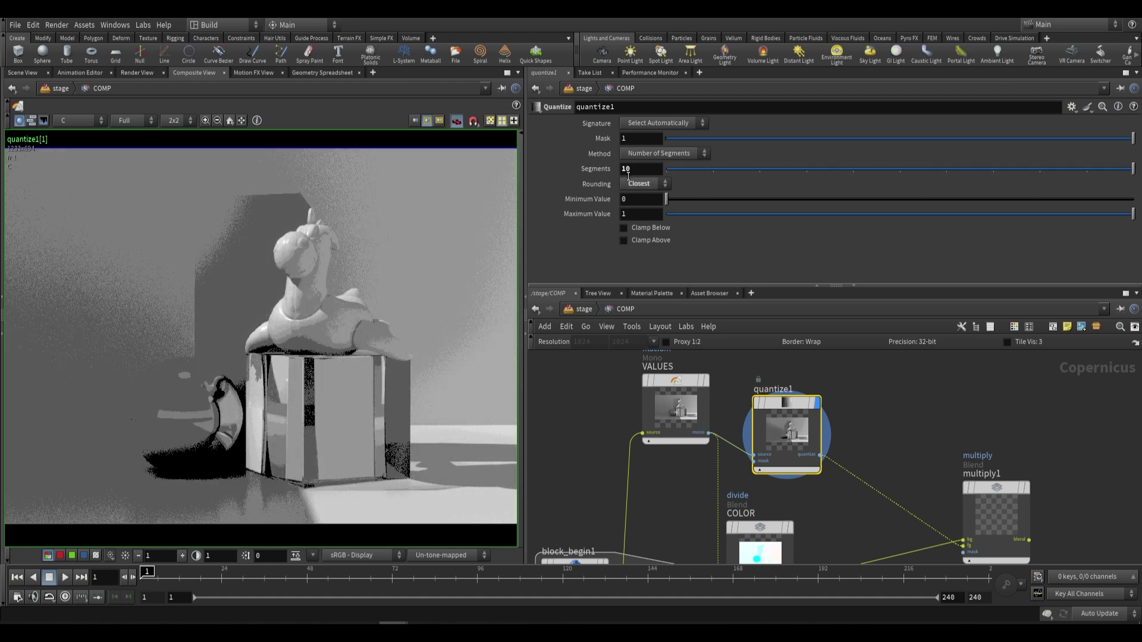
mouse_move(1086, 170)
mouse_down()
mouse_move(808, 168)
mouse_move(1099, 172)
mouse_up()
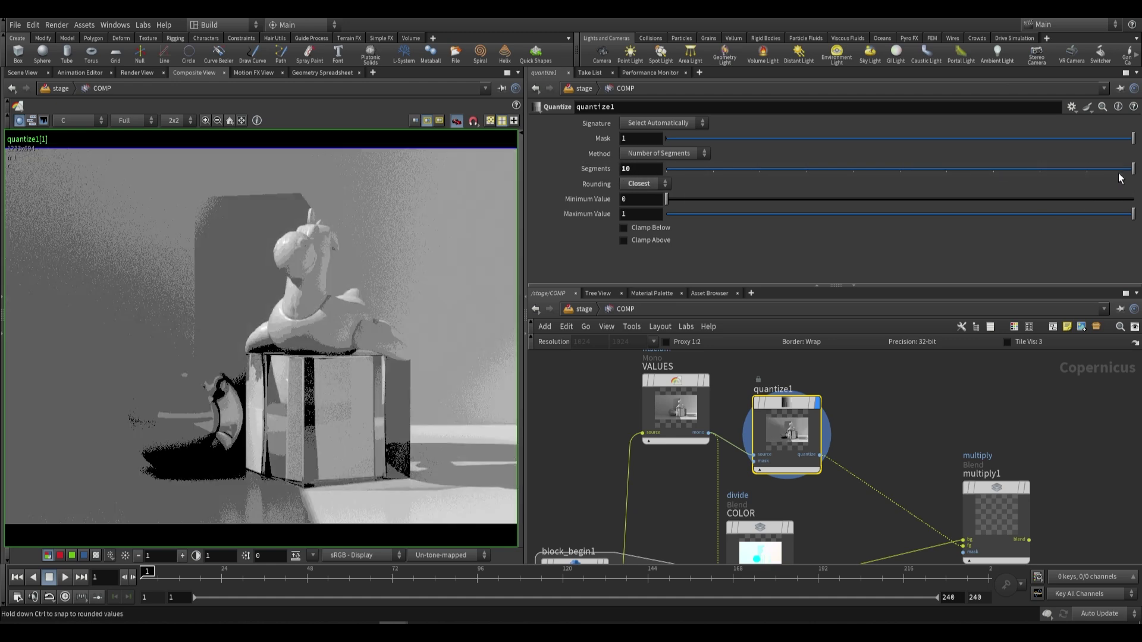
scroll(301, 324, up, 2)
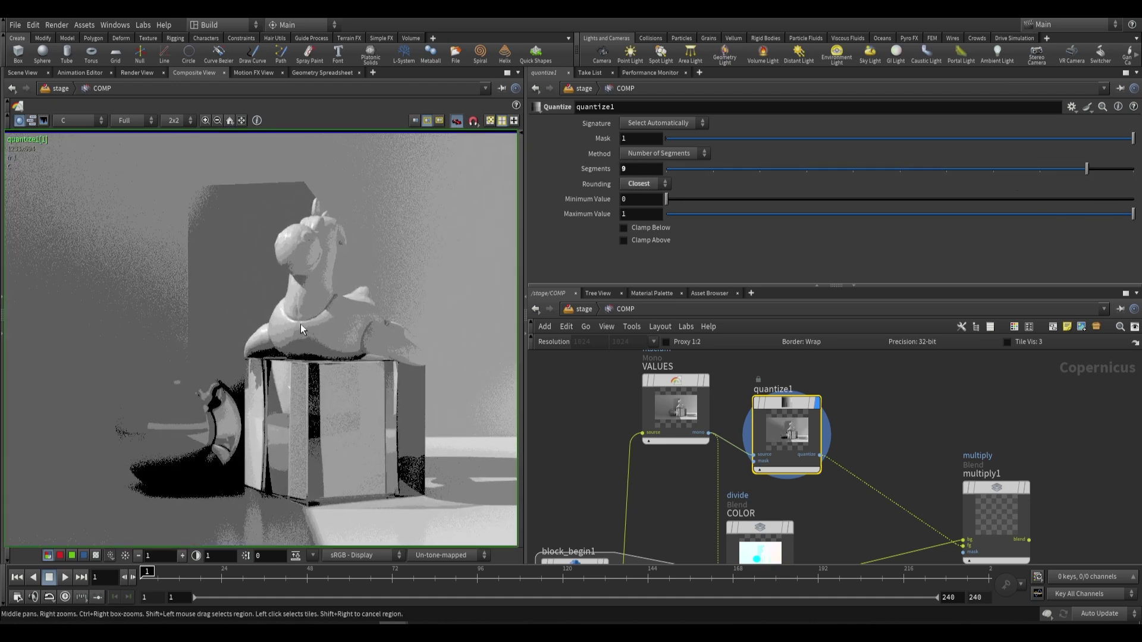
drag(1087, 170, 992, 169)
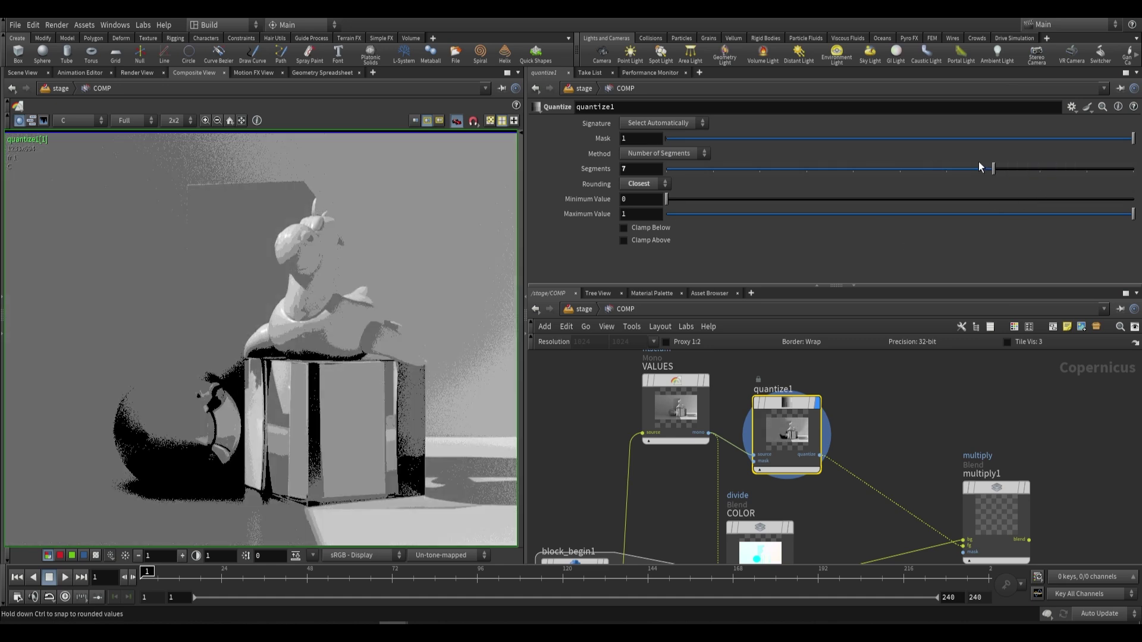
scroll(278, 340, up, 1)
- Replace the Quantize node with a Remap node between VALUES and multiply1 and display its output
key(Delete)
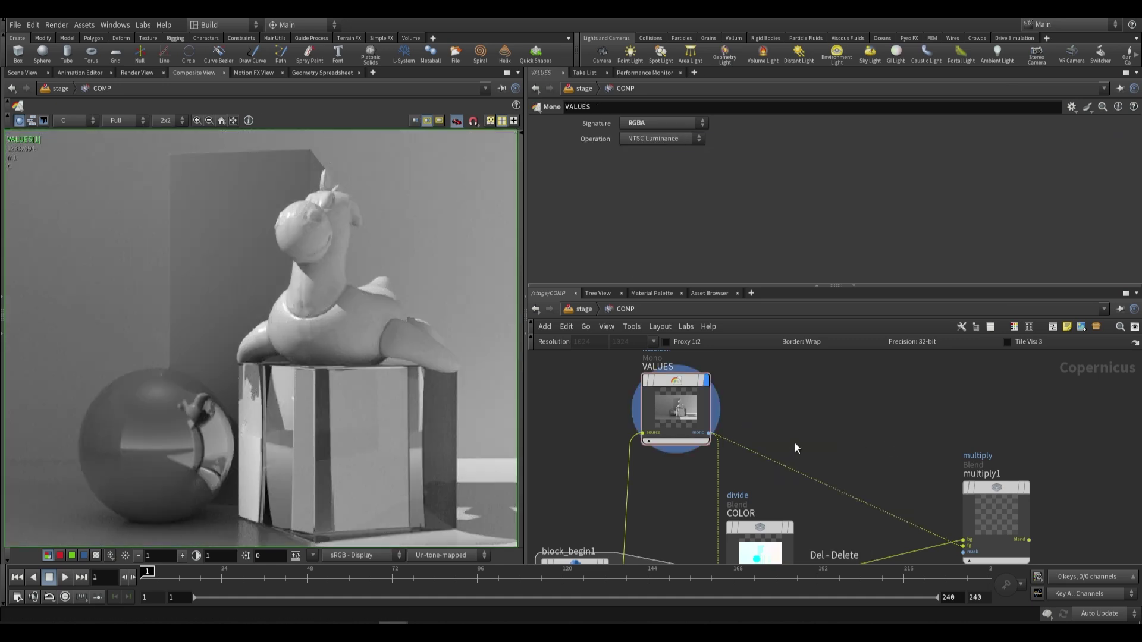
scroll(791, 448, down, 2)
key(Tab)
text(rem)
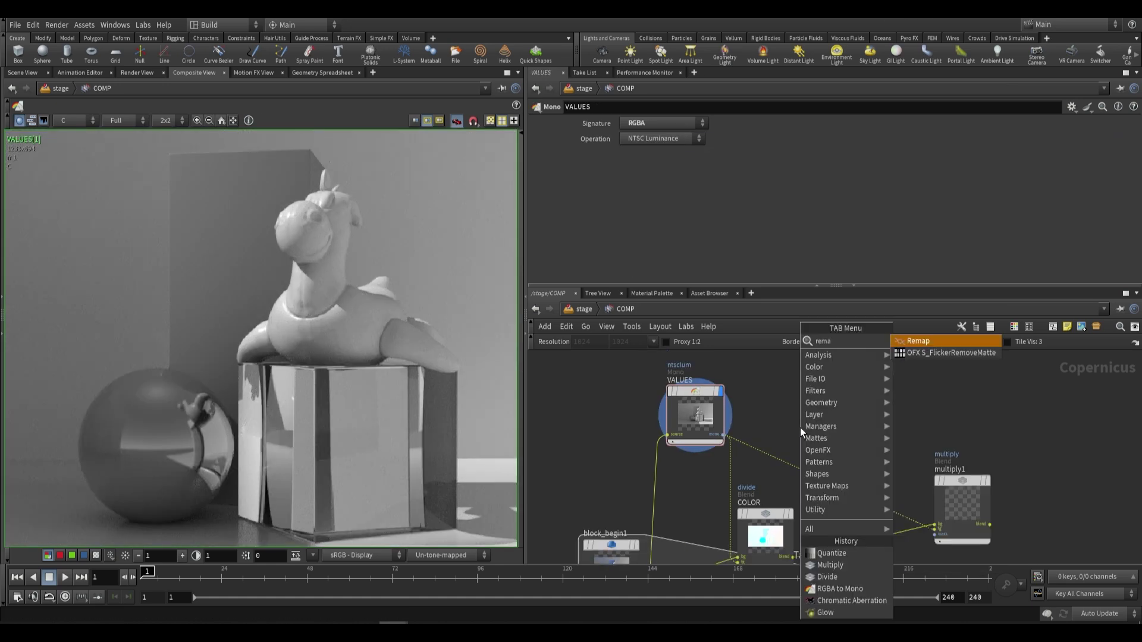
key(Return)
click(772, 461)
drag(786, 430, 798, 402)
click(814, 386)
- Add points along remap1's ramp and slide neighbouring points together in pairs to break the gradient into tonal steps
scroll(719, 276, down, 1)
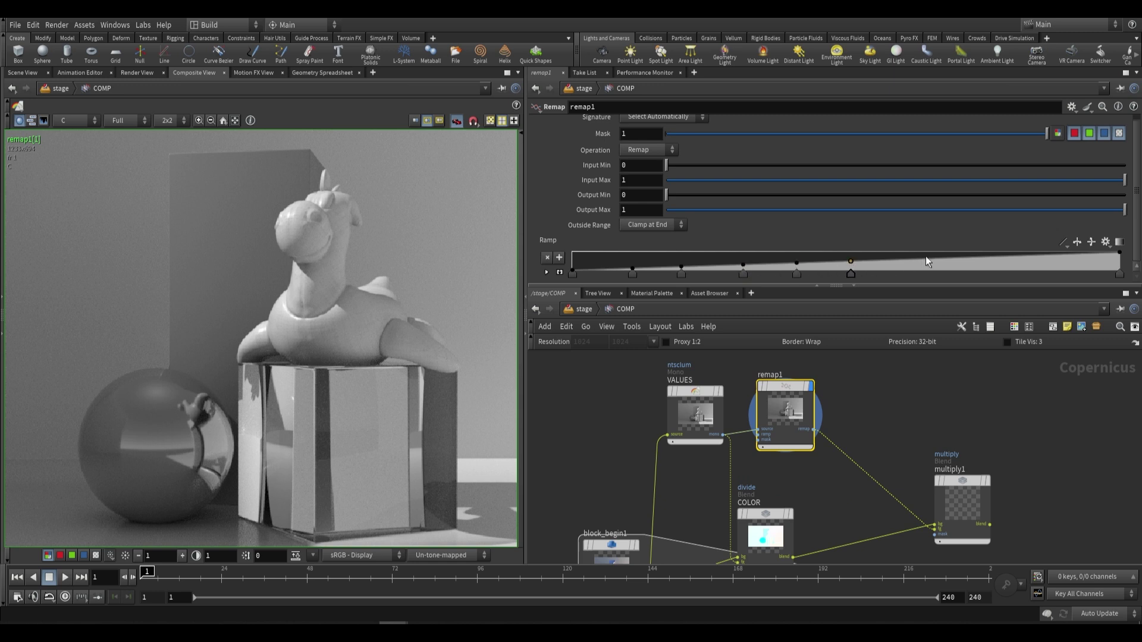
key(ctrl+z)
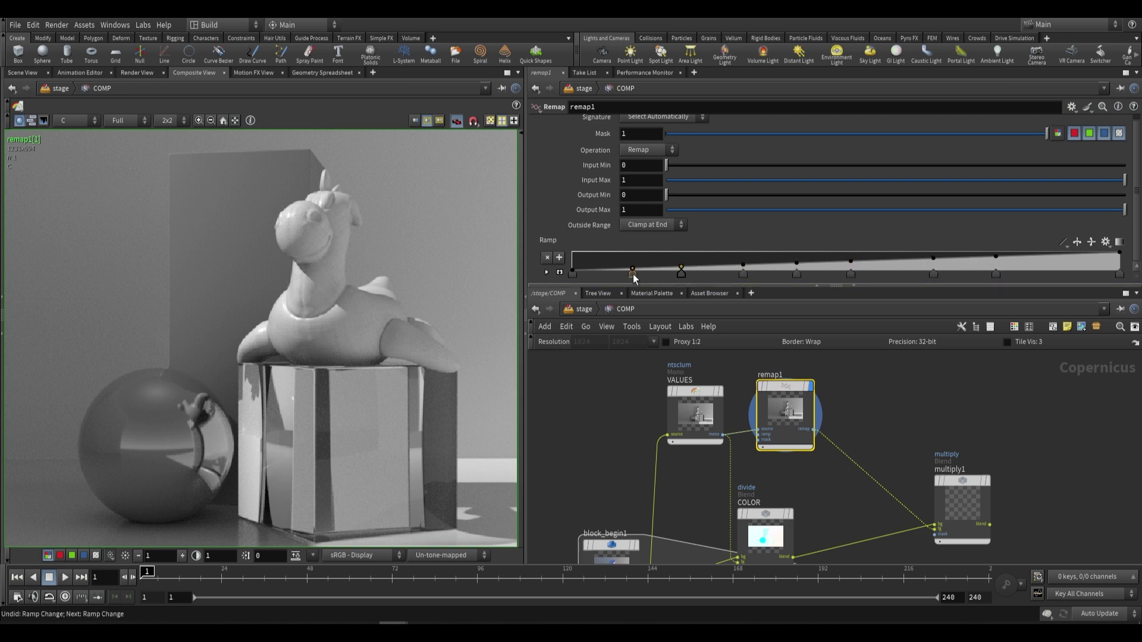
drag(681, 273, 637, 272)
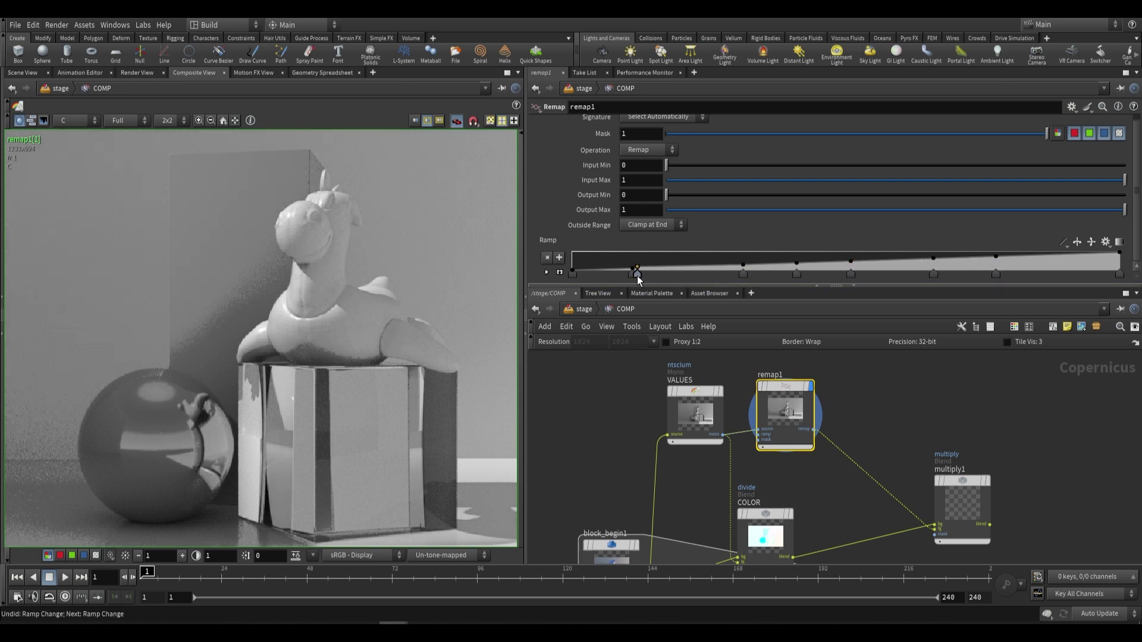
drag(776, 273, 749, 273)
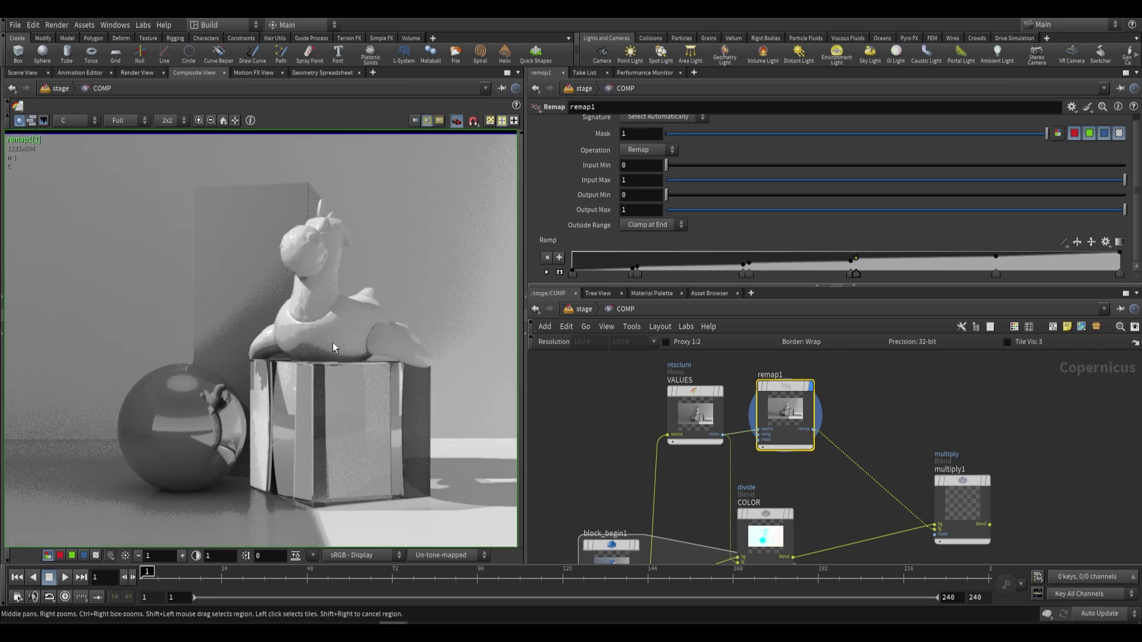
- Examine the tonal steps on the toy and box, comparing remap1's output with the VALUES output
scroll(303, 304, up, 6)
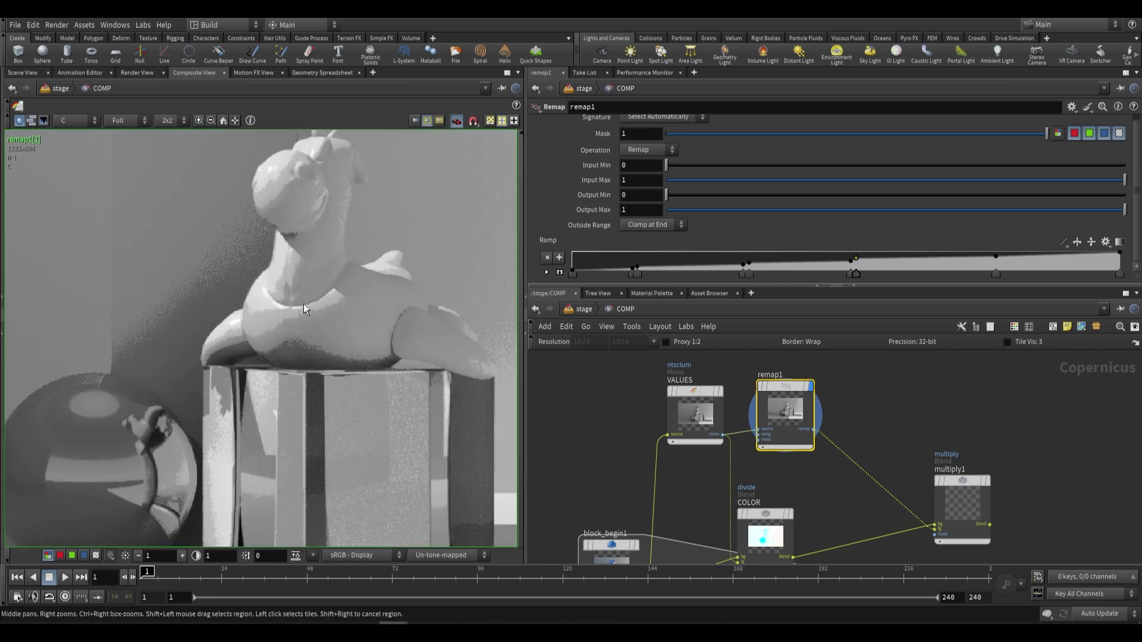
scroll(278, 325, down, 4)
scroll(279, 327, down, 3)
middle_drag(285, 329, 312, 334)
scroll(312, 334, up, 3)
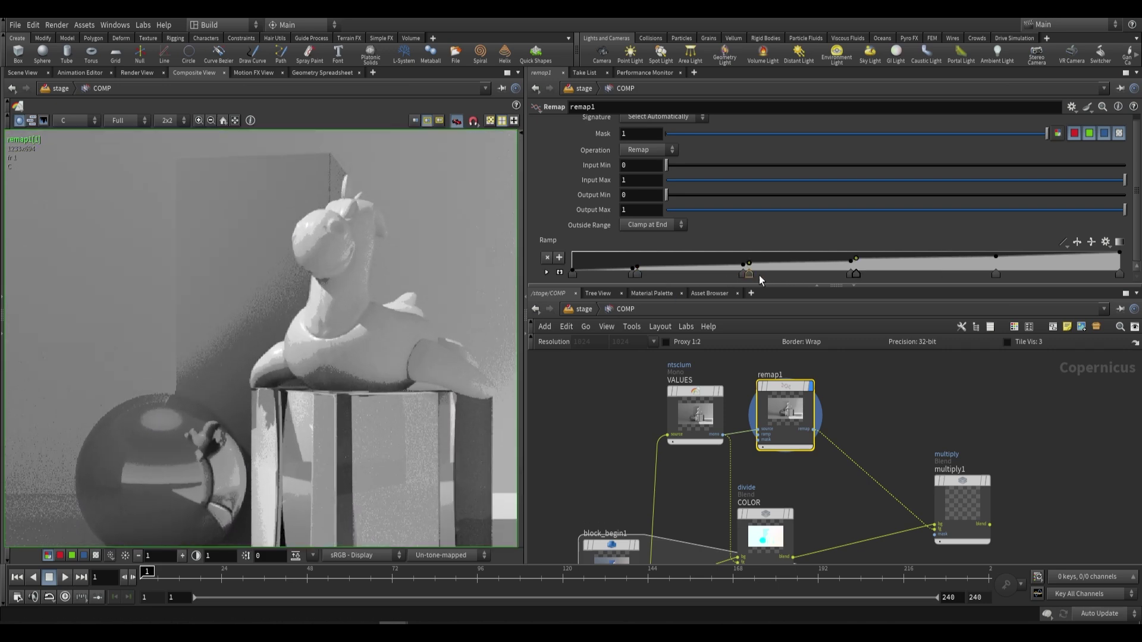
scroll(330, 319, down, 3)
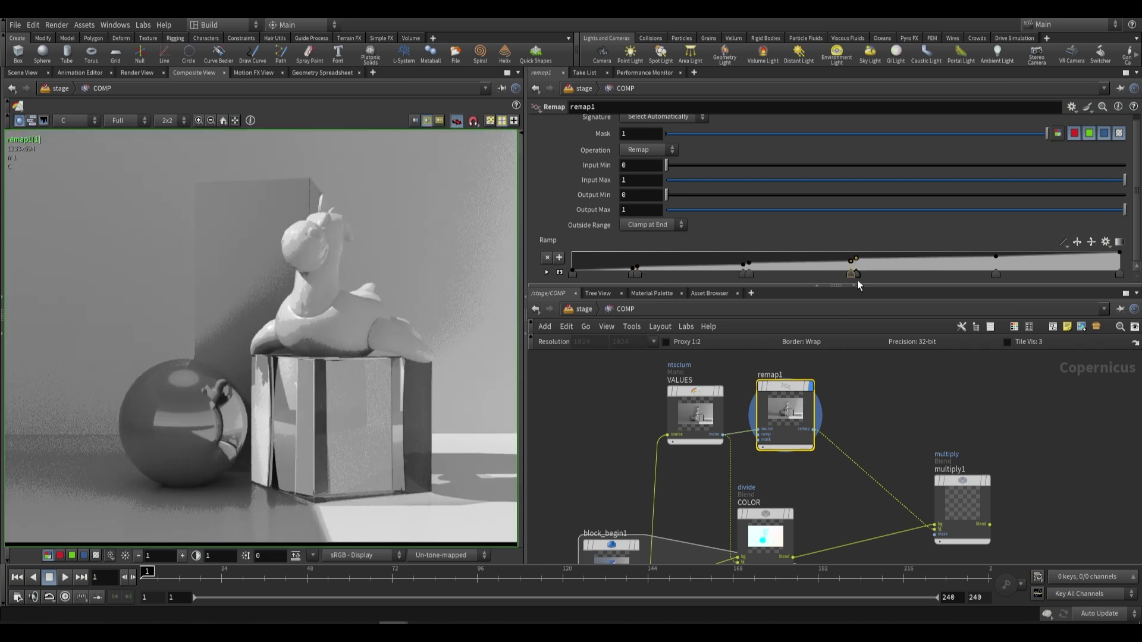
scroll(253, 368, up, 8)
click(720, 391)
click(807, 387)
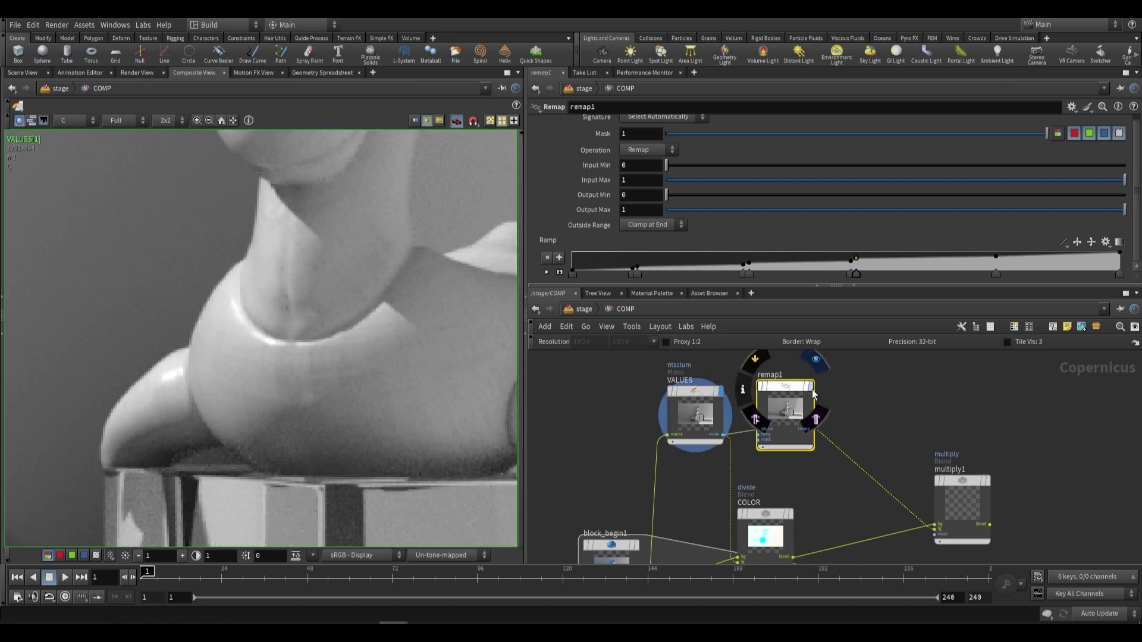
- Inspect the transitions between tones on the background wall in remap1's output
scroll(372, 332, down, 8)
scroll(392, 329, down, 2)
middle_drag(392, 329, 348, 346)
scroll(348, 346, down, 2)
scroll(423, 335, up, 2)
middle_drag(424, 334, 342, 348)
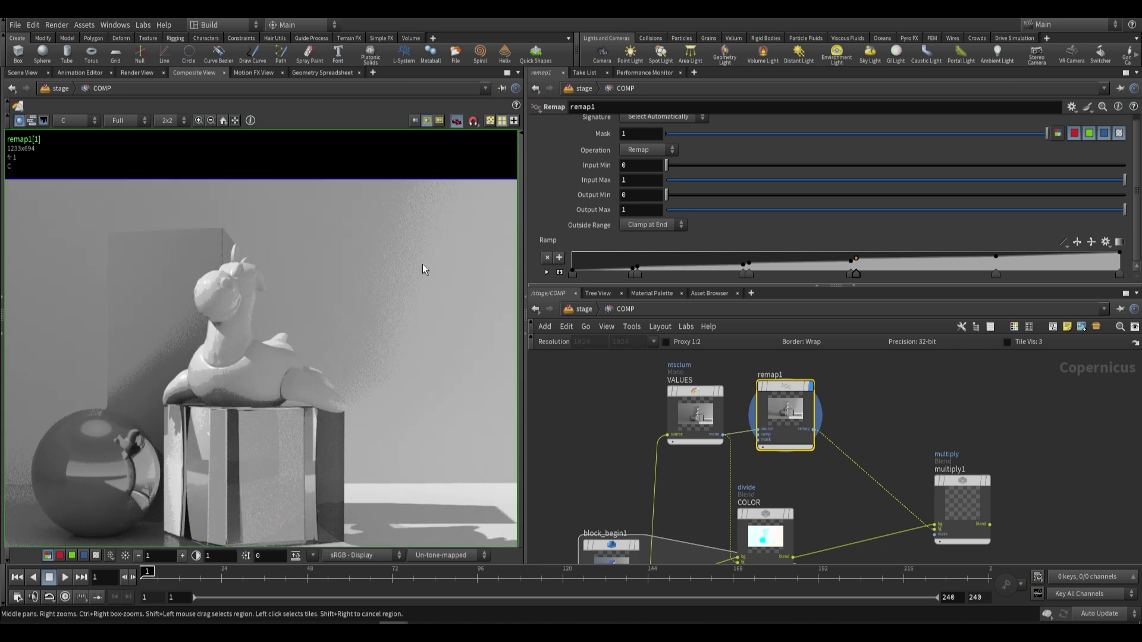
scroll(346, 293, up, 4)
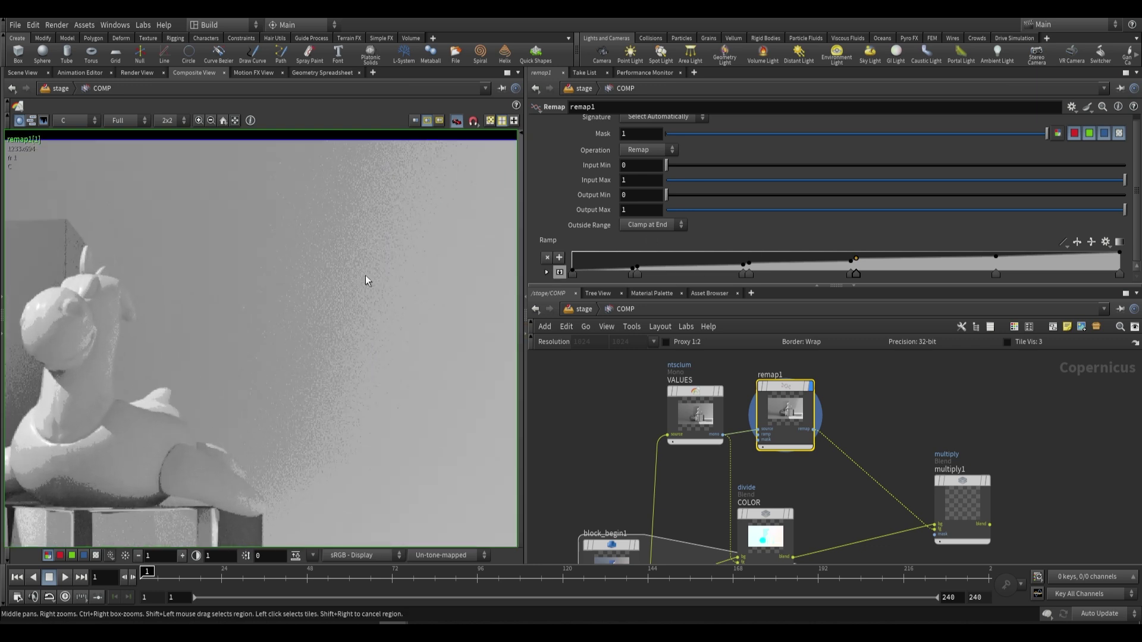
scroll(371, 344, up, 3)
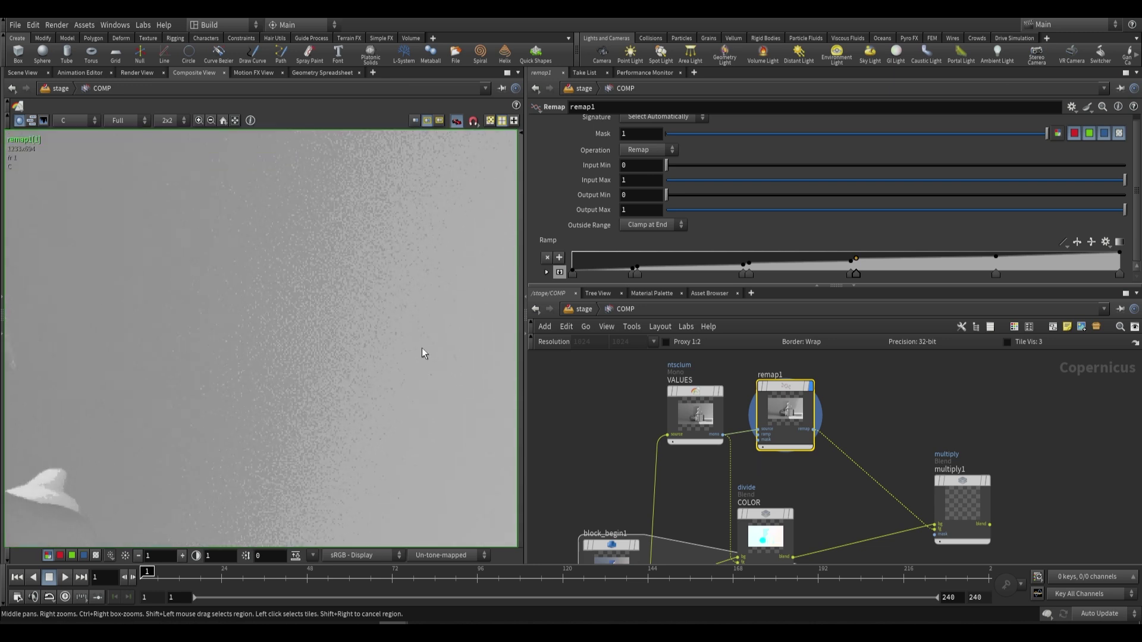
scroll(405, 359, down, 5)
scroll(319, 366, up, 1)
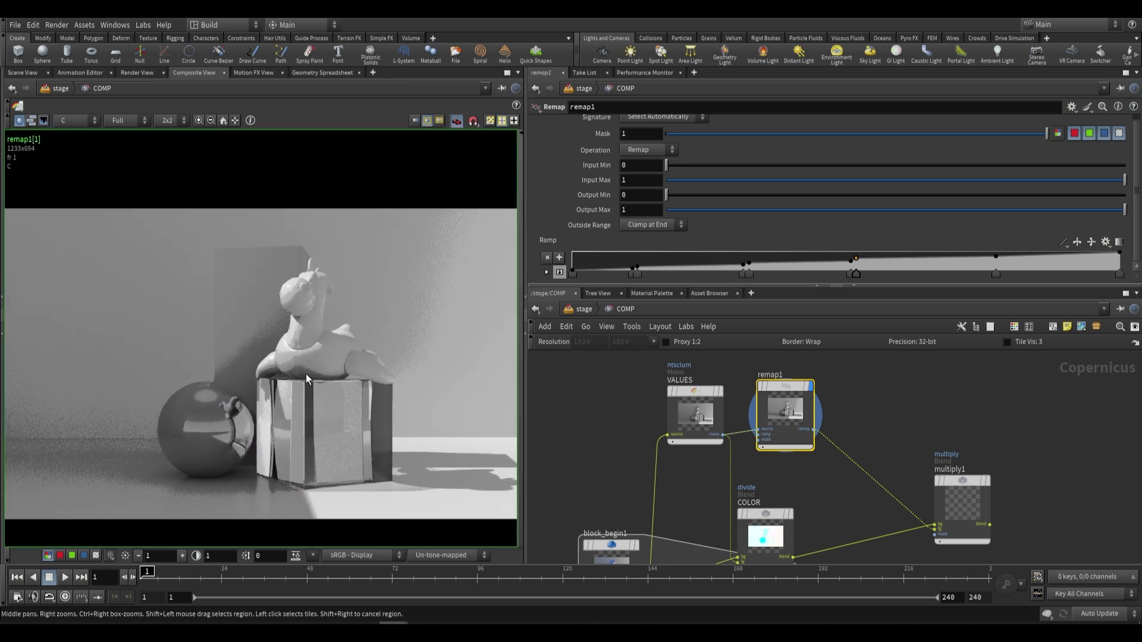
middle_drag(375, 371, 379, 381)
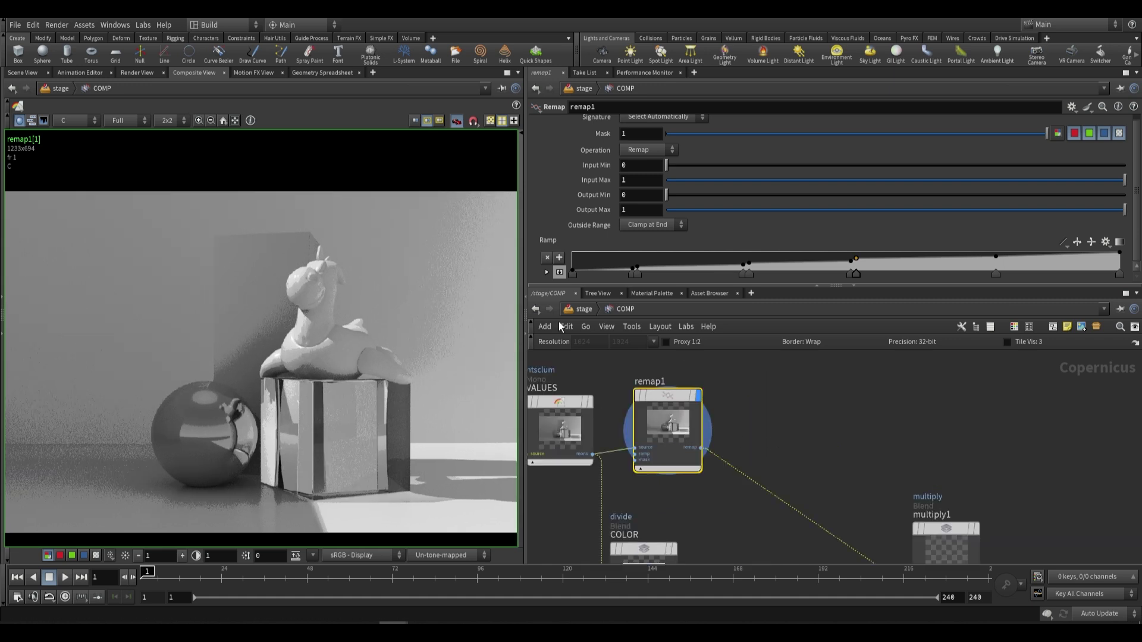
middle_drag(806, 450, 773, 426)
click(774, 426)
right_click(773, 426)
click(759, 430)
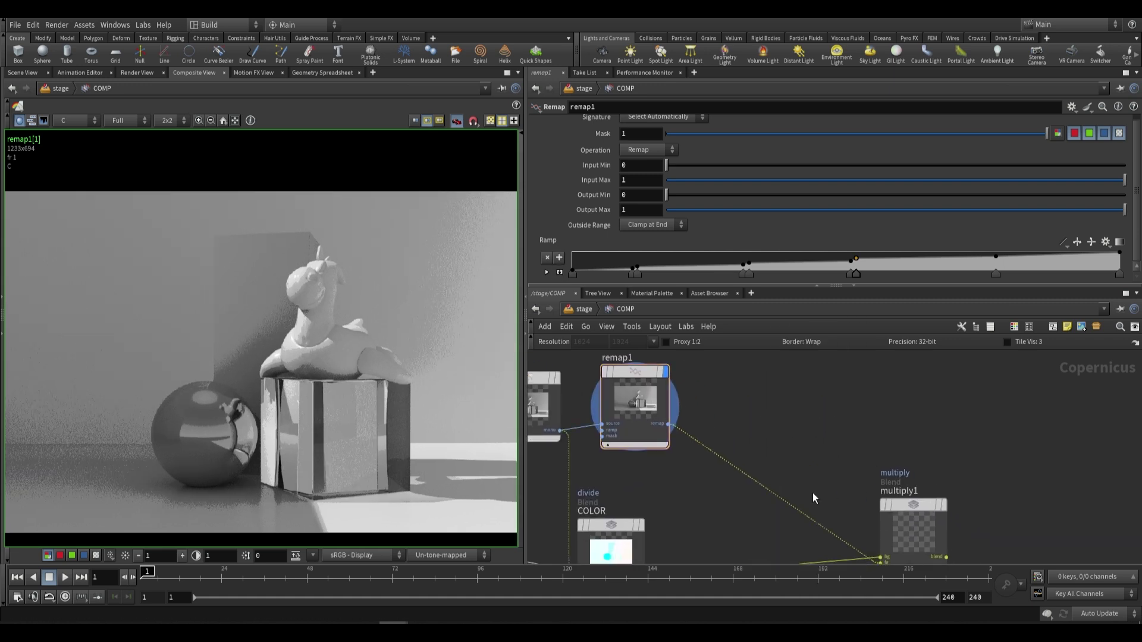
scroll(388, 375, up, 5)
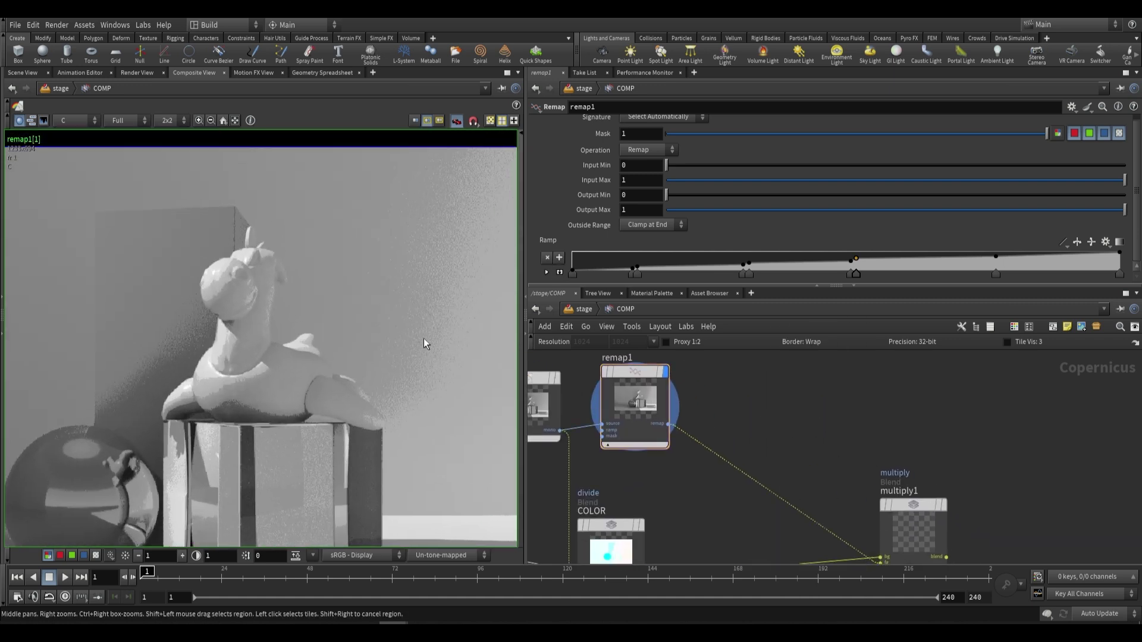
scroll(795, 462, down, 1)
key(Delete)
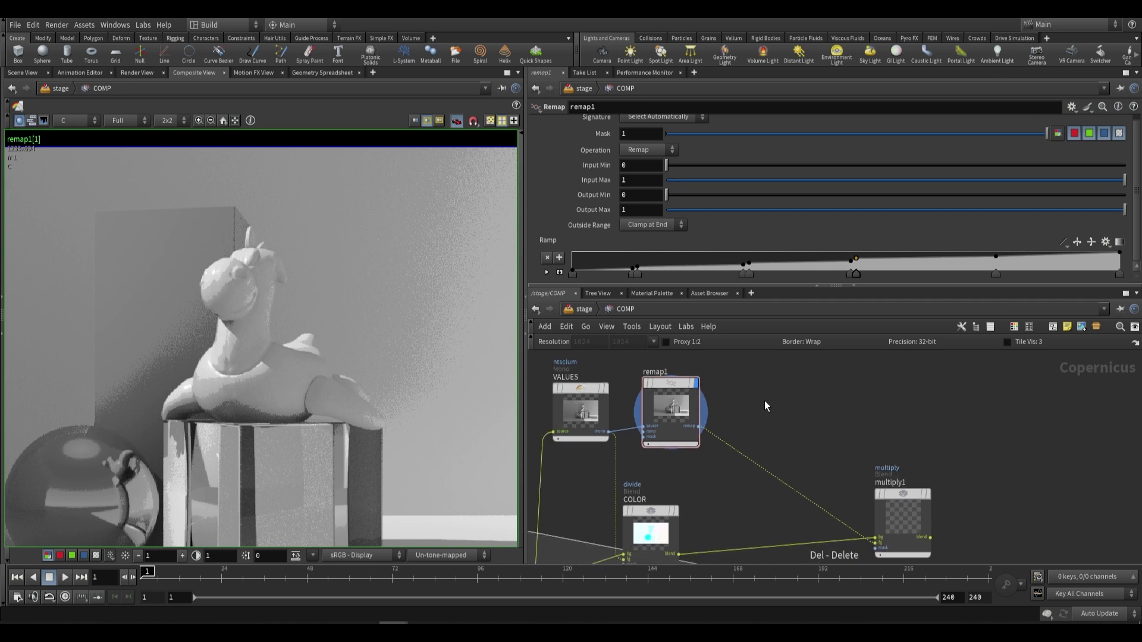
- Insert a Denoise TVD node between remap1 and multiply1 and display its output
key(Tab)
text(denoi)
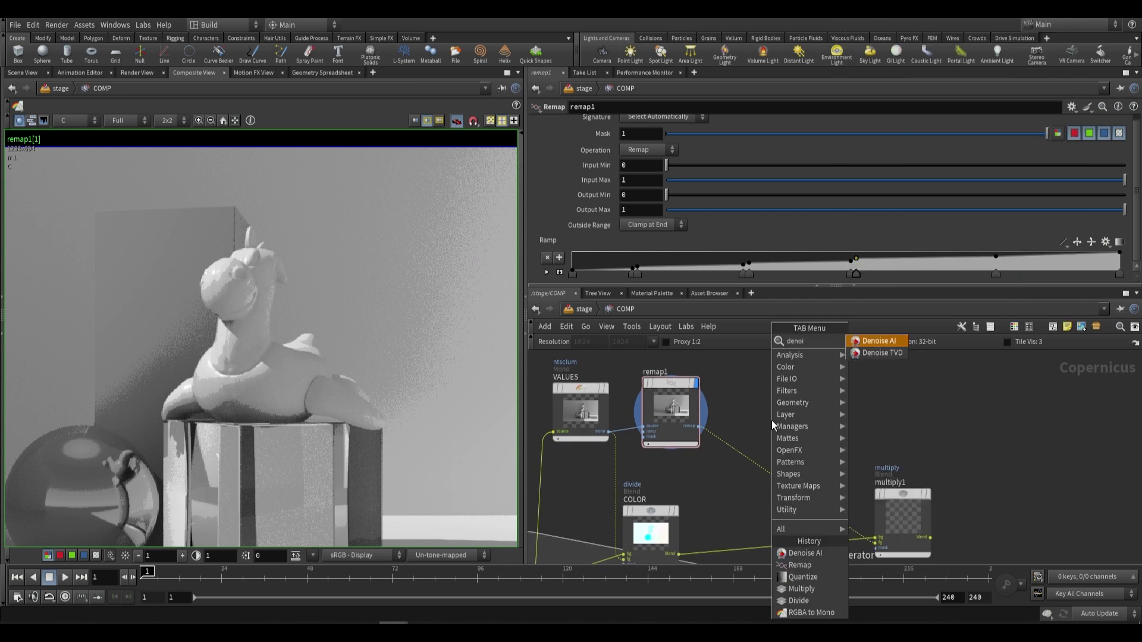
click(874, 353)
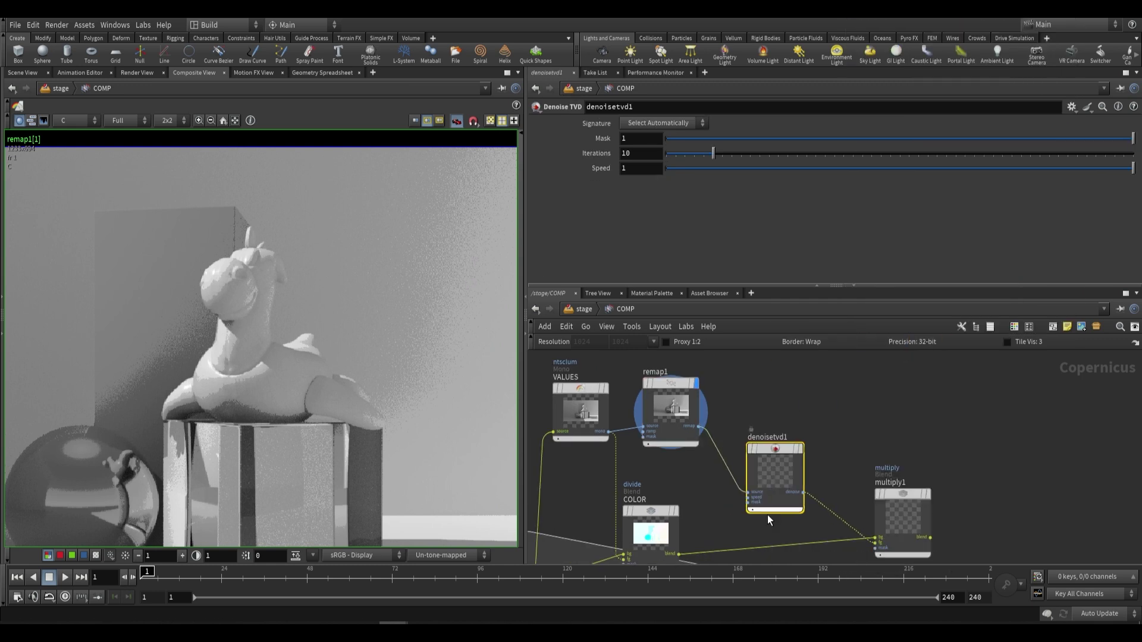
click(784, 405)
click(798, 368)
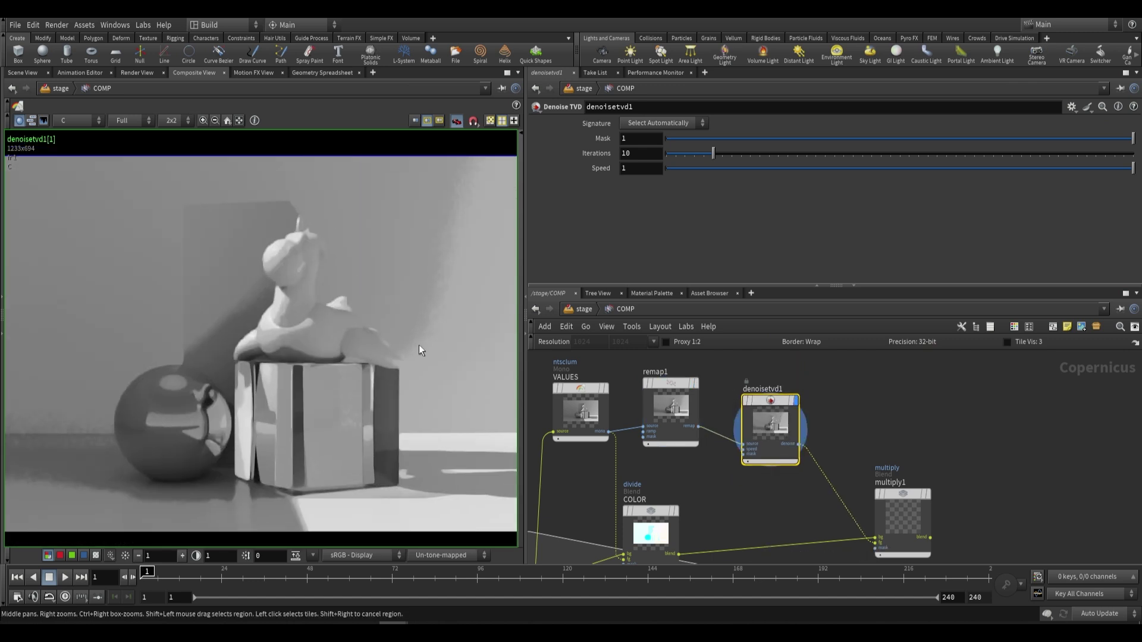
- Set the Denoise TVD node's speed to 0.176 and its iterations to 30
drag(1063, 168, 1019, 180)
drag(889, 184, 807, 157)
scroll(256, 379, down, 3)
middle_drag(273, 380, 305, 392)
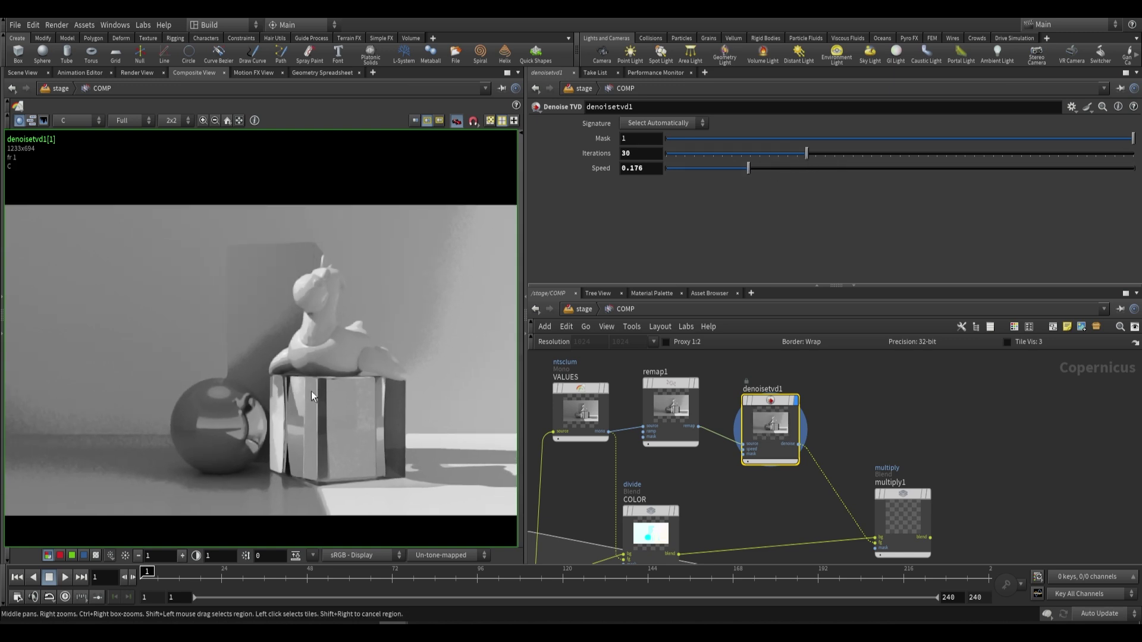
- Compare the denoised image with the remap1 and VALUES outputs, examining the simplified shading up close
scroll(309, 391, up, 3)
click(696, 383)
click(606, 388)
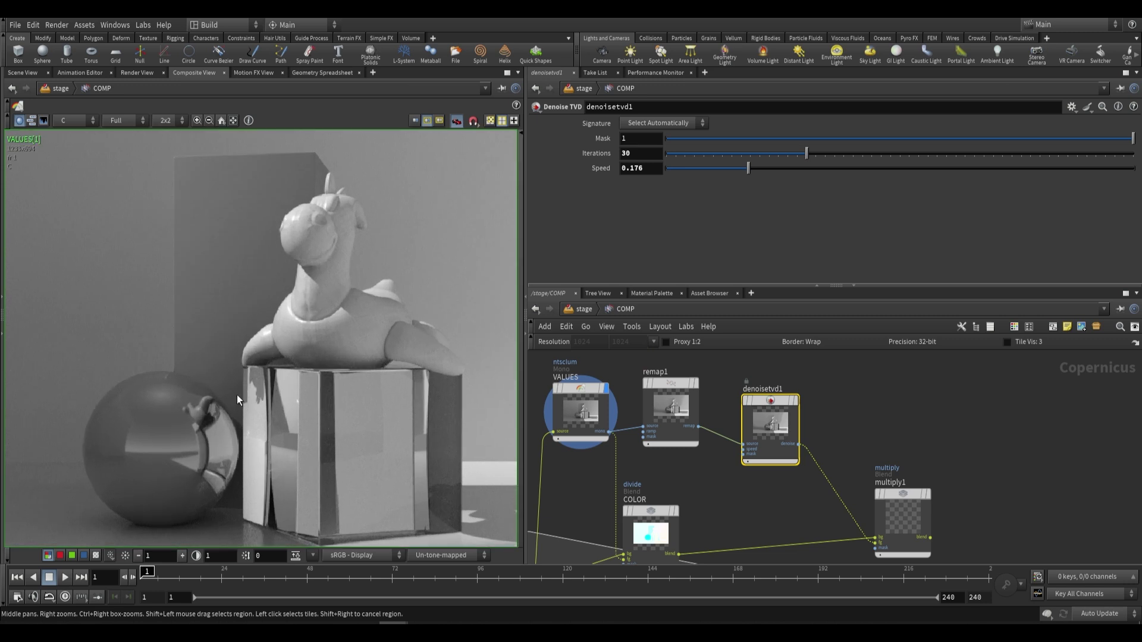
click(795, 401)
middle_drag(336, 401, 378, 387)
scroll(280, 388, down, 3)
scroll(334, 358, up, 4)
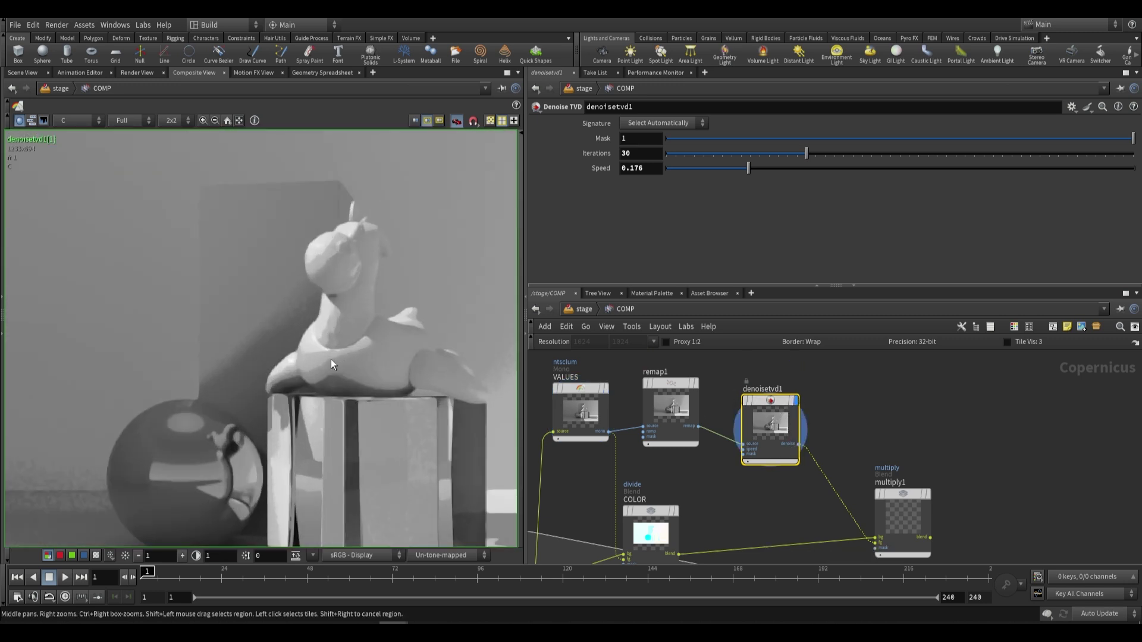
right_drag(334, 359, 319, 351)
scroll(321, 352, down, 10)
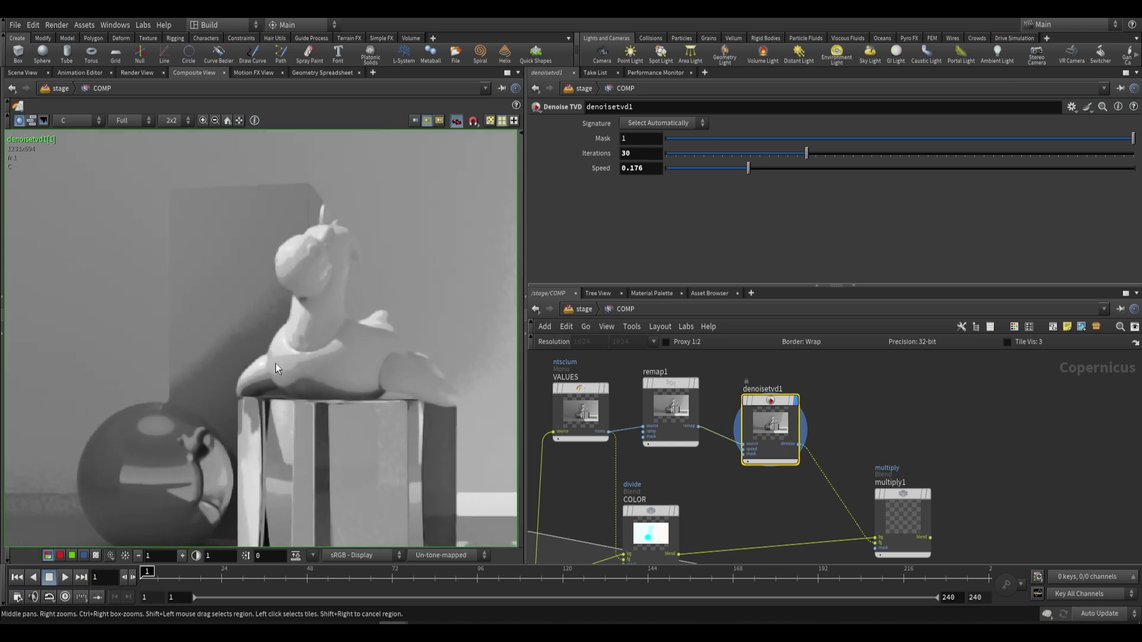
- Display multiply1's output to see the simplified values recombined with the color
middle_drag(653, 369, 616, 315)
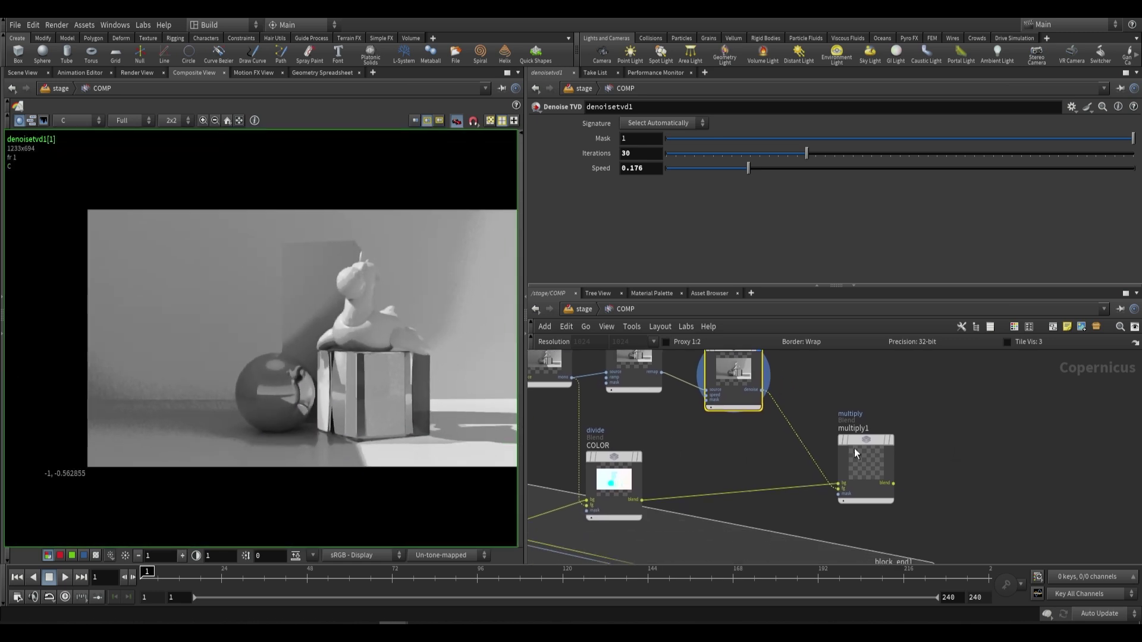
mouse_move(848, 473)
click(896, 473)
click(877, 463)
scroll(347, 334, up, 4)
middle_drag(346, 334, 263, 333)
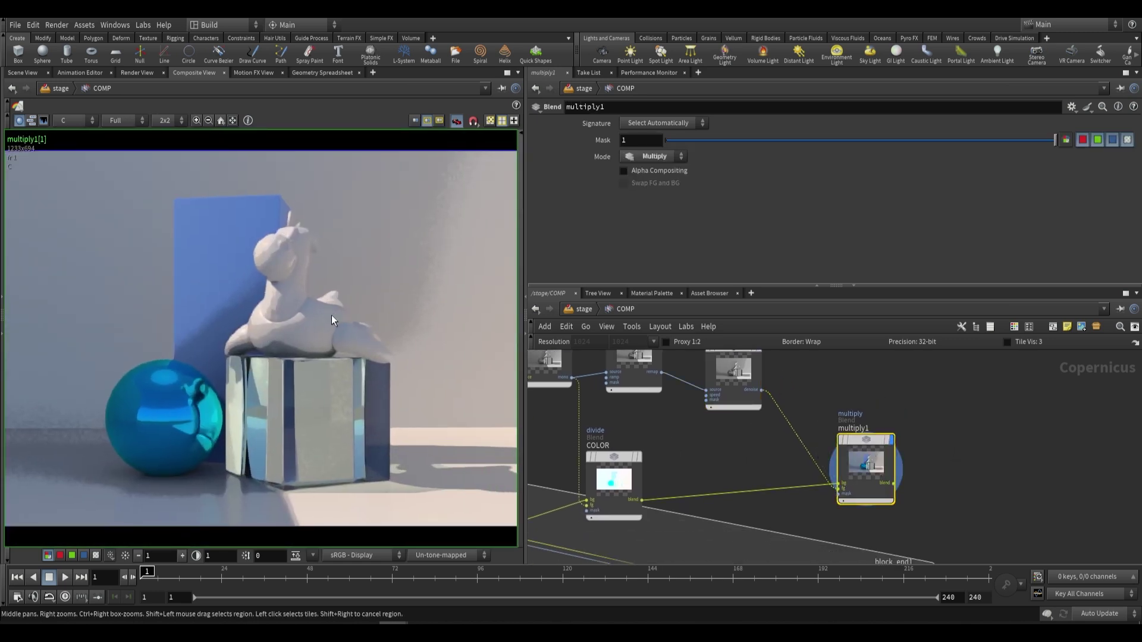
- Compare the recombined multiply1 image with the original render at block_begin1
scroll(345, 329, down, 1)
middle_drag(346, 319, 341, 326)
scroll(342, 326, up, 1)
scroll(341, 326, down, 2)
middle_drag(541, 476, 664, 475)
click(613, 460)
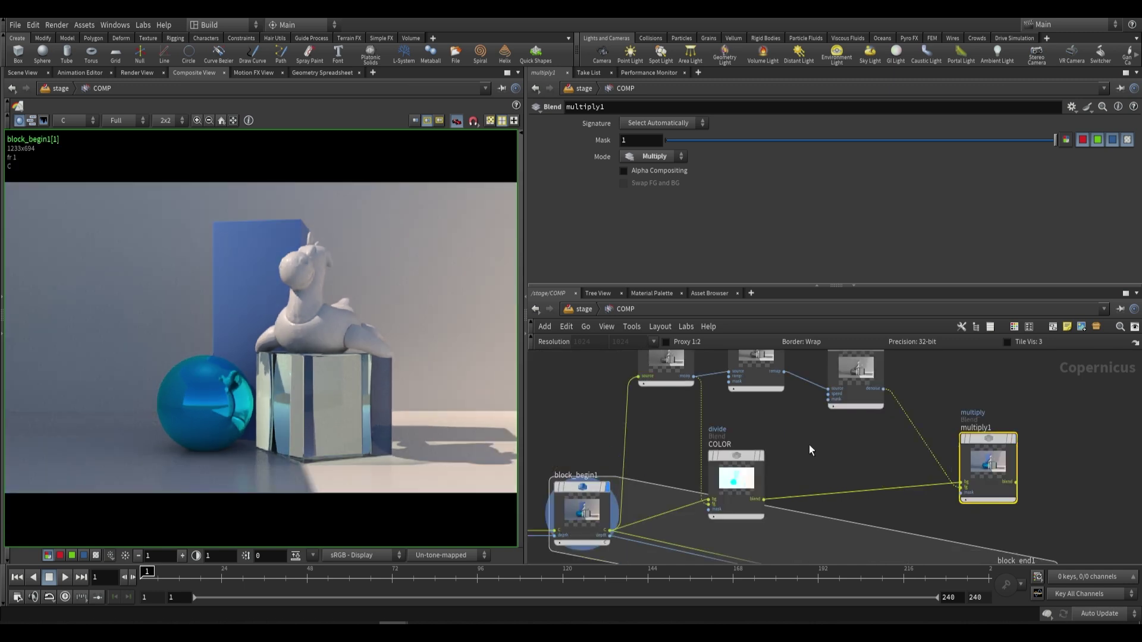
click(1017, 413)
scroll(314, 311, up, 1)
- Insert a Quantize node between COLOR and multiply1
click(761, 455)
middle_drag(834, 469, 757, 441)
key(Tab)
text(quan)
key(Return)
click(758, 441)
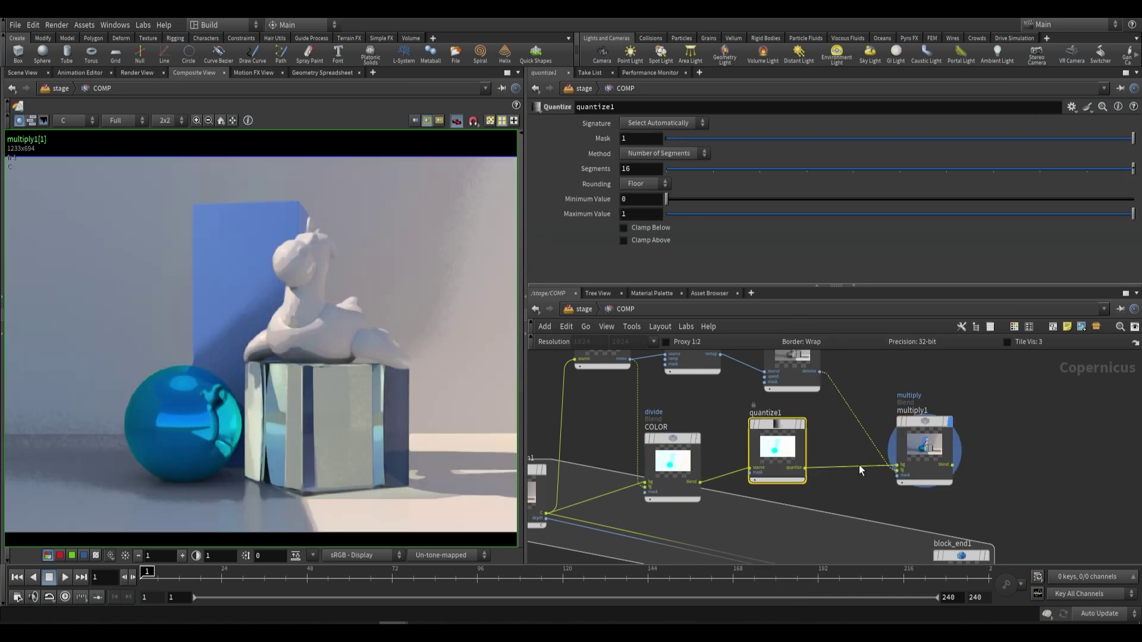
- Change the Quantize node's rounding, reduce its segments, and examine the effect on multiply1's output
click(643, 181)
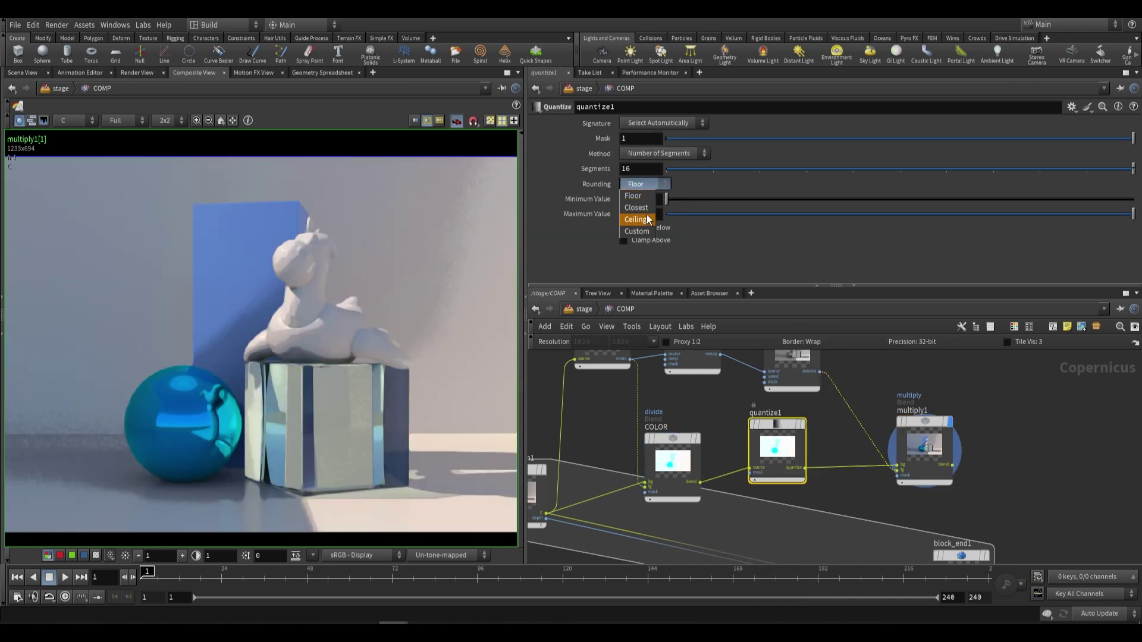
click(647, 213)
click(981, 170)
drag(981, 170, 813, 180)
scroll(429, 330, down, 2)
middle_drag(392, 330, 391, 367)
scroll(381, 340, up, 1)
scroll(359, 350, up, 2)
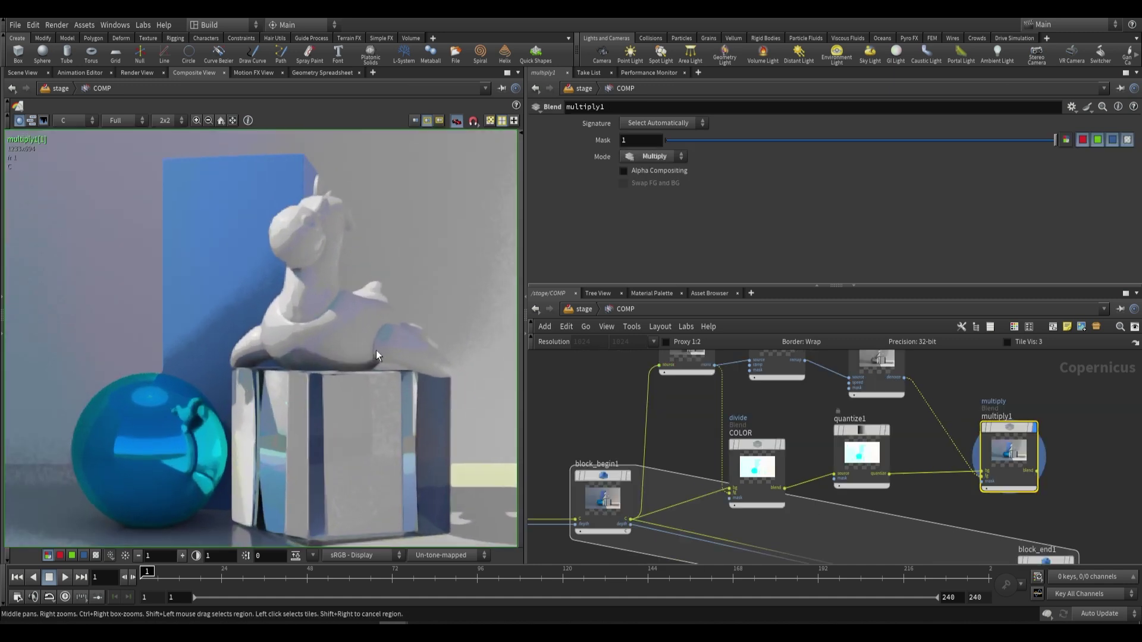
- Delete the Quantize node between COLOR and multiply1
scroll(374, 349, down, 4)
scroll(356, 412, up, 3)
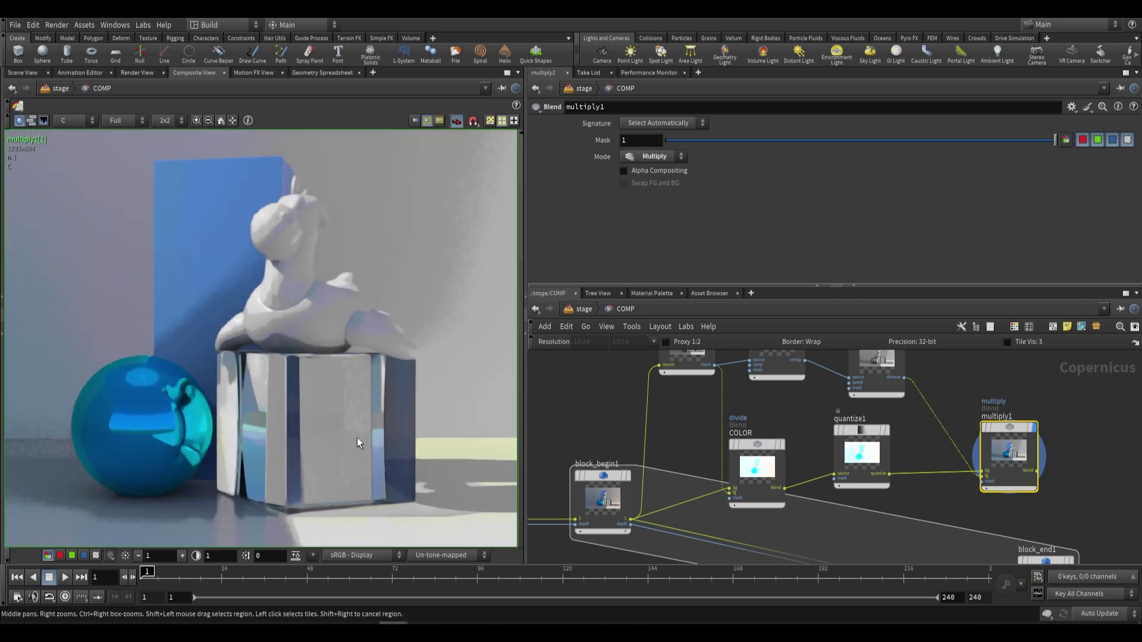
click(861, 455)
key(Delete)
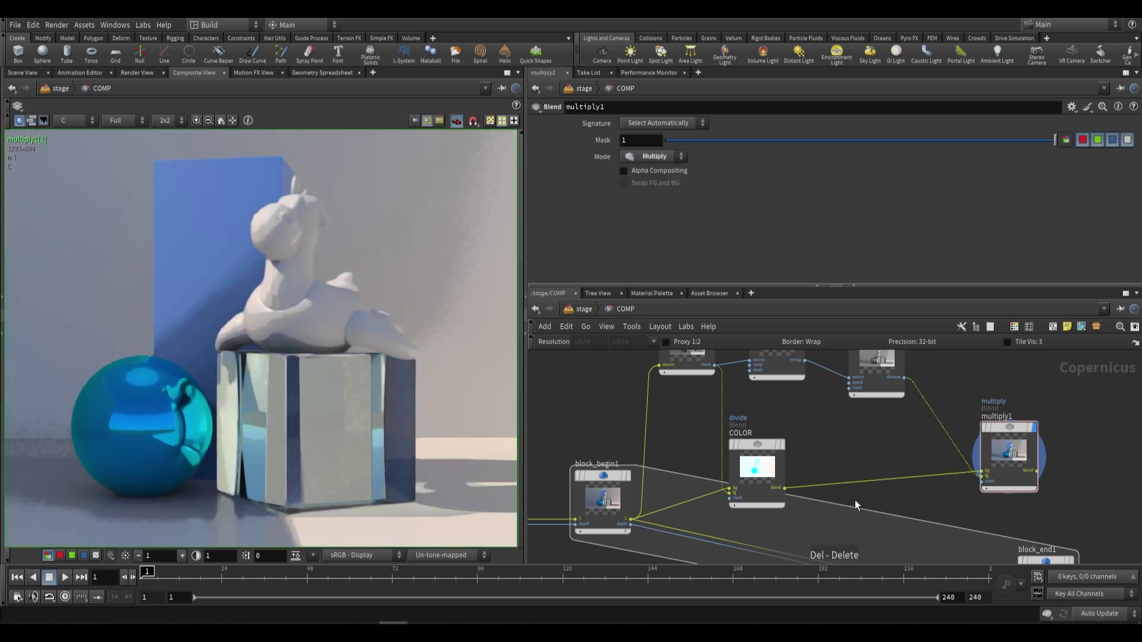
- Move multiply1 closer to COLOR, connect its output to block_end1, and tidy the network layout
scroll(855, 501, down, 2)
drag(948, 447, 916, 446)
middle_drag(959, 454, 827, 388)
click(796, 394)
click(829, 497)
drag(829, 496, 931, 408)
scroll(817, 414, down, 2)
middle_drag(817, 413, 920, 509)
key(l)
- Collapse the processing nodes between block_begin1 and block_end1 into a subnetwork named SIMPLIFIED_SHADING
scroll(722, 445, down, 2)
drag(831, 482, 658, 386)
click(1096, 326)
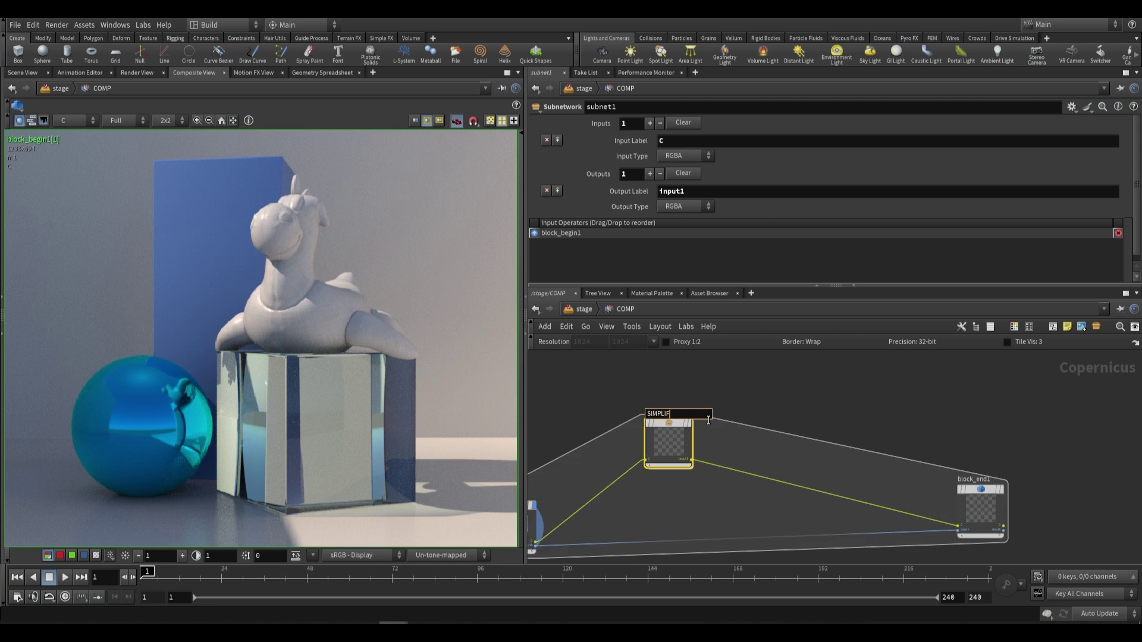
text(SIMPLIFIED_SHADING)
key(Return)
- Return to the stage level and view the Karma render of the scene through the camera
click(581, 309)
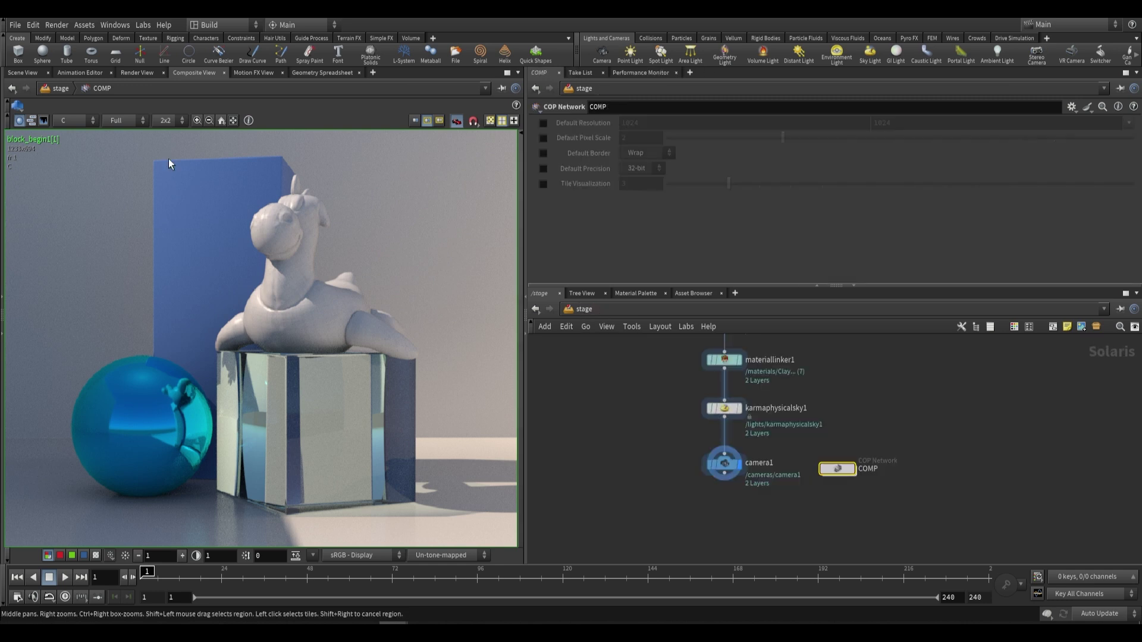
click(23, 73)
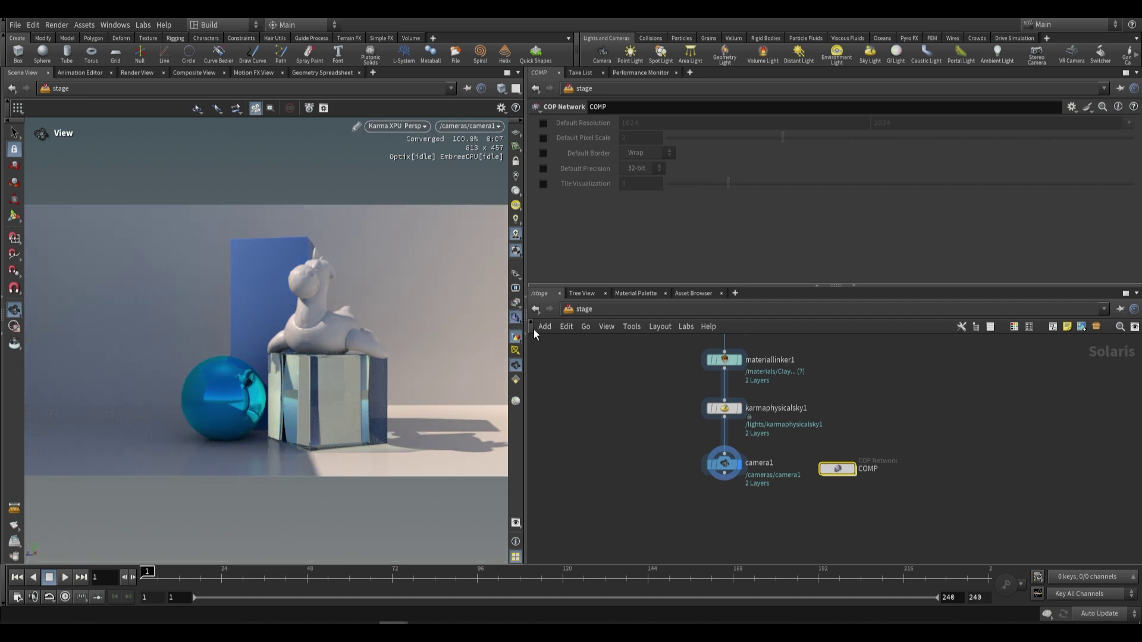
- Open the SIMPLIFIED_SHADING subnetwork inside COMP, move multiply1 and COLOR slightly lower, and select multiply1
double_click(838, 469)
double_click(711, 425)
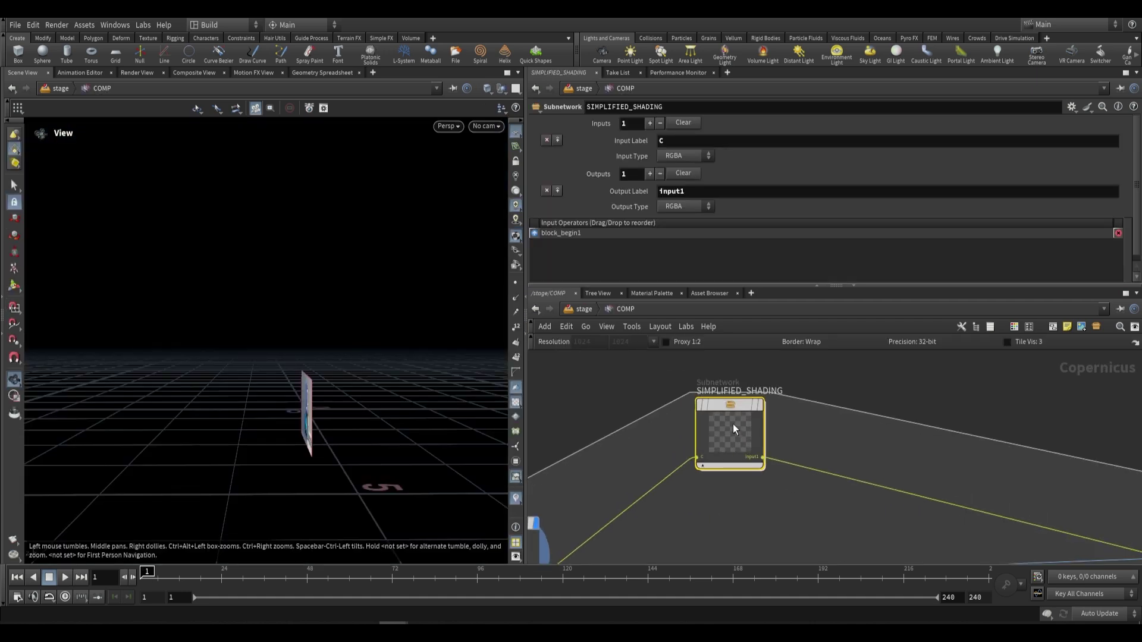
scroll(672, 426, down, 2)
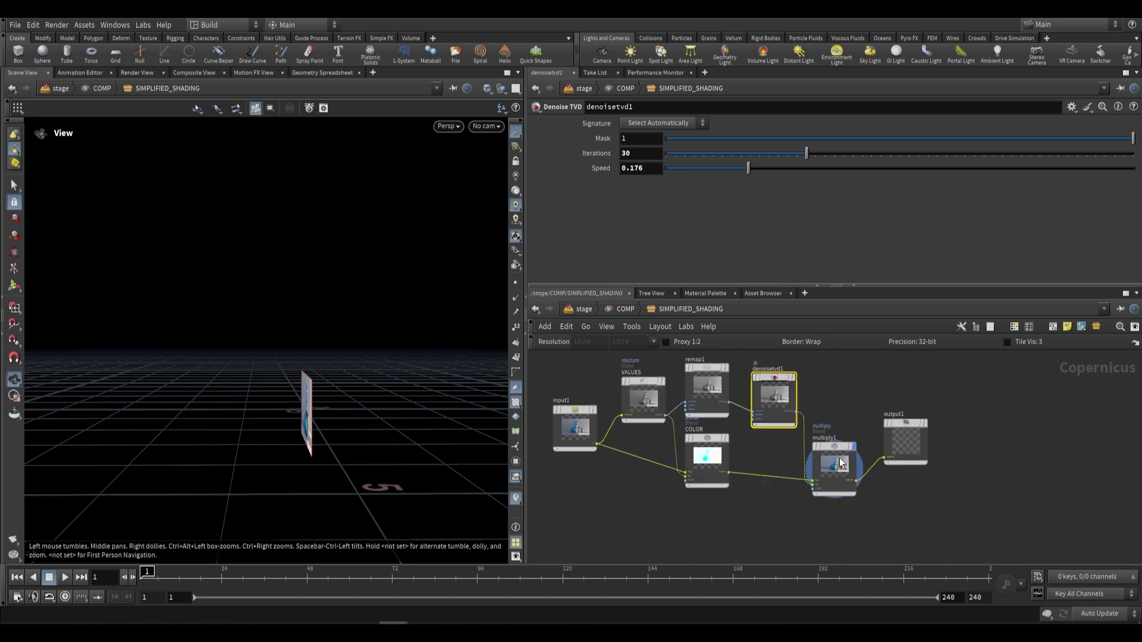
drag(836, 446, 834, 469)
click(698, 451)
scroll(722, 481, up, 1)
drag(707, 485, 702, 505)
scroll(702, 505, up, 2)
click(868, 483)
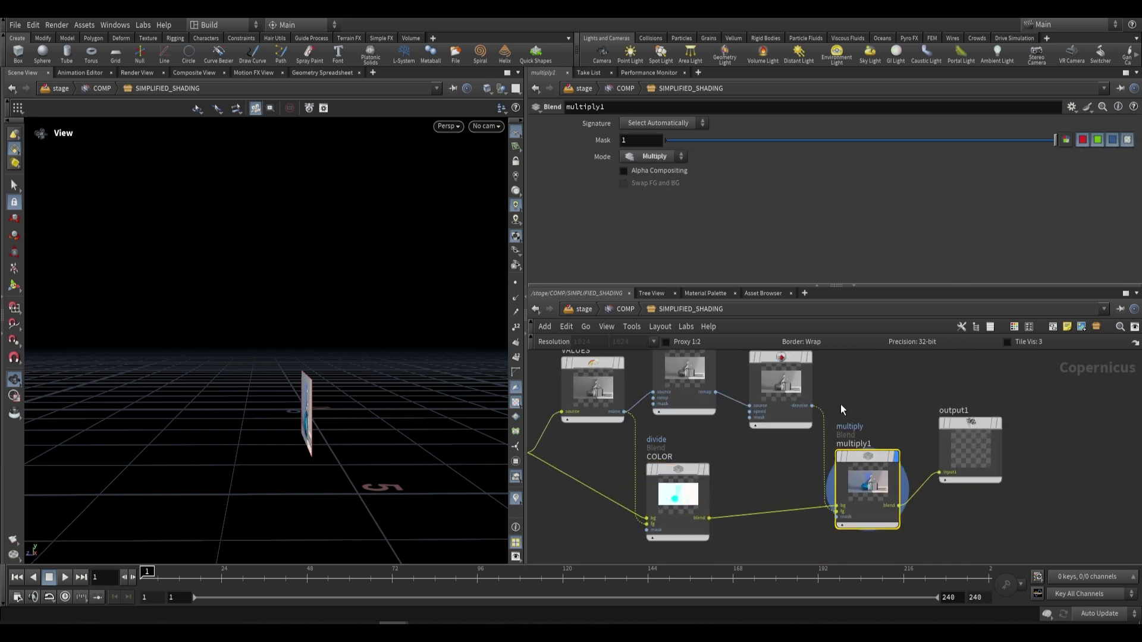
- Examine multiply1's resulting image plane from the front and up close in the 3D scene view
drag(327, 418, 441, 416)
scroll(199, 428, up, 6)
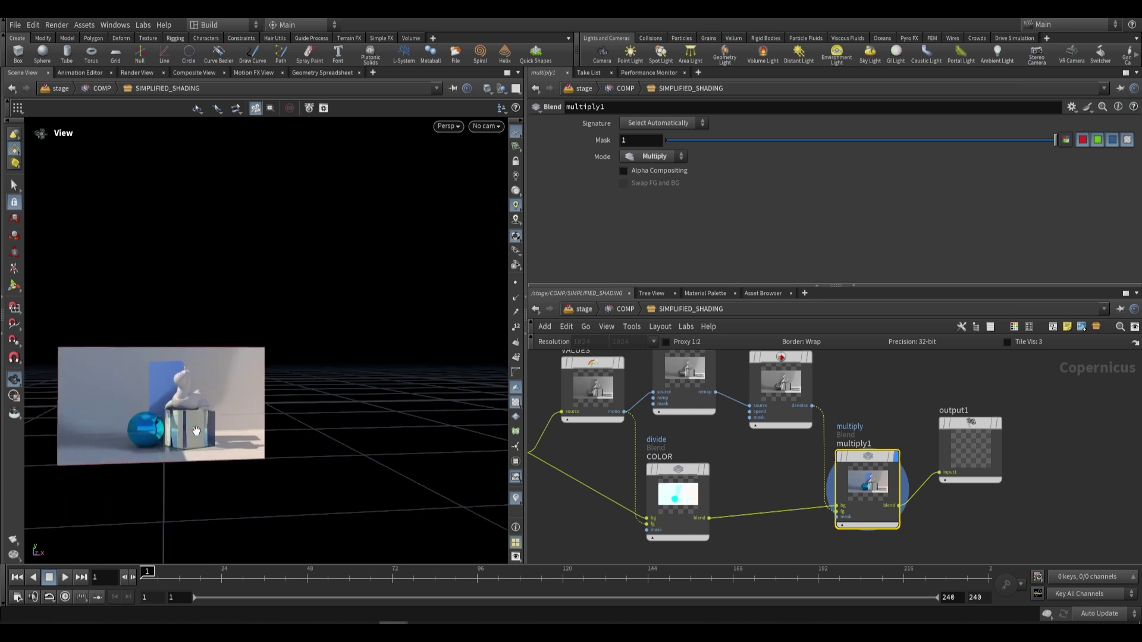
middle_drag(199, 428, 298, 393)
scroll(298, 393, up, 3)
drag(298, 392, 325, 391)
scroll(227, 397, down, 5)
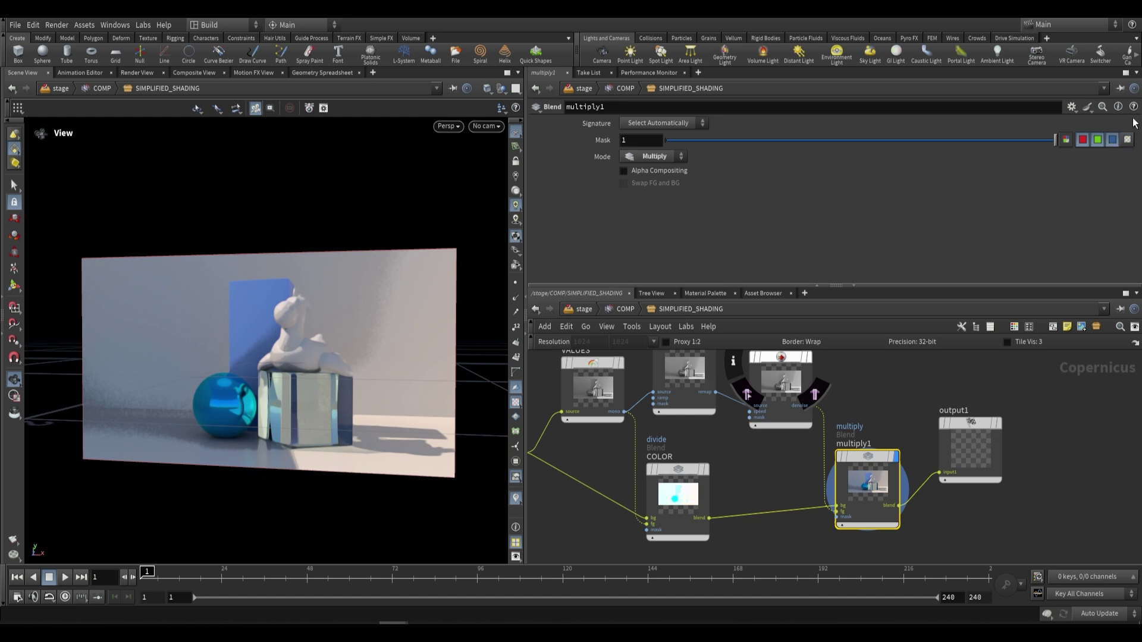
- Inspect the COLOR blend node's settings and return to the stage level to check the Karma render
click(685, 493)
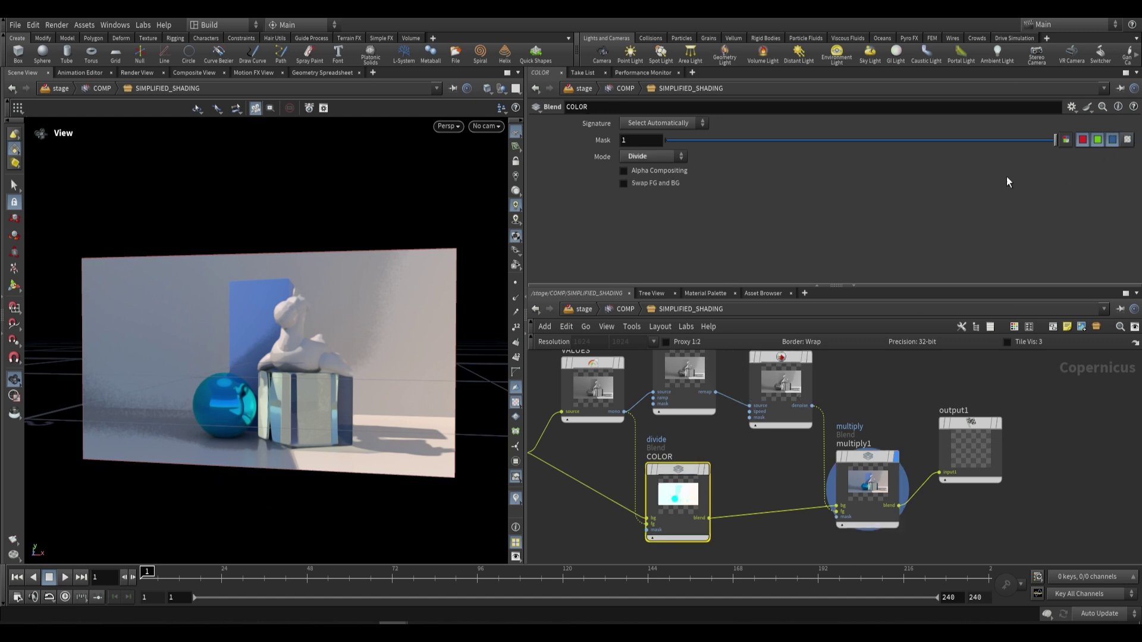
scroll(998, 372, down, 2)
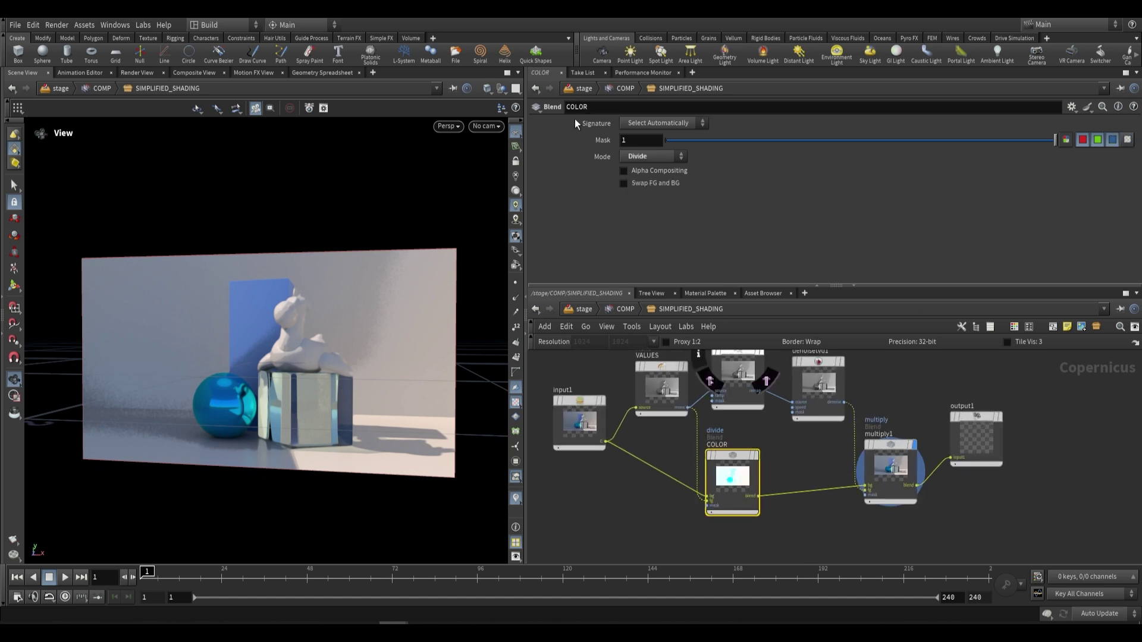
click(624, 89)
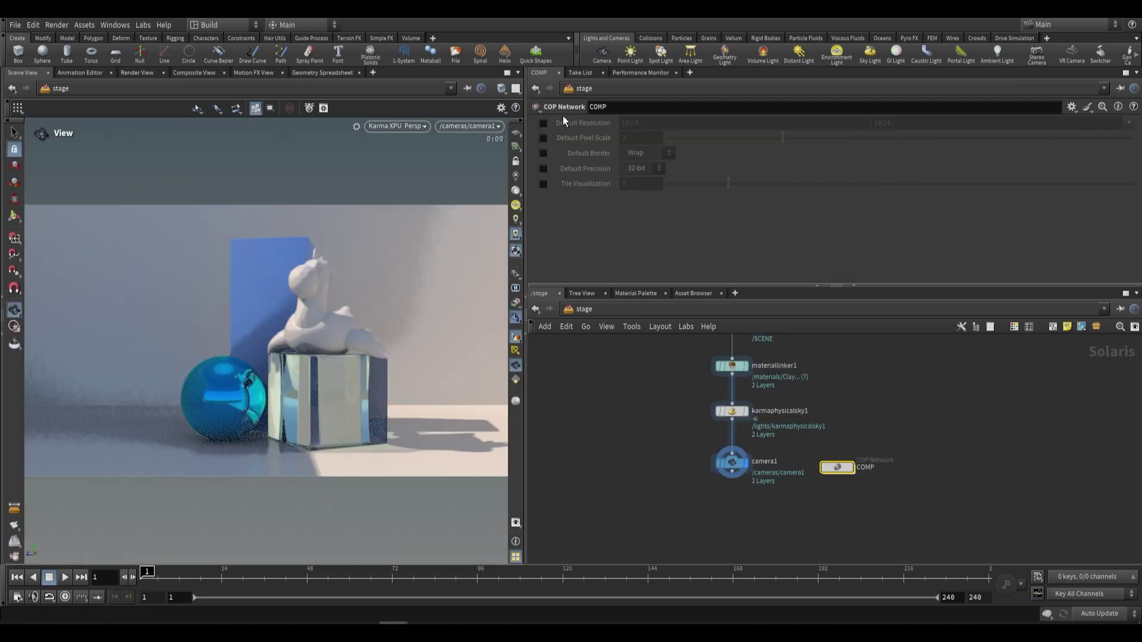